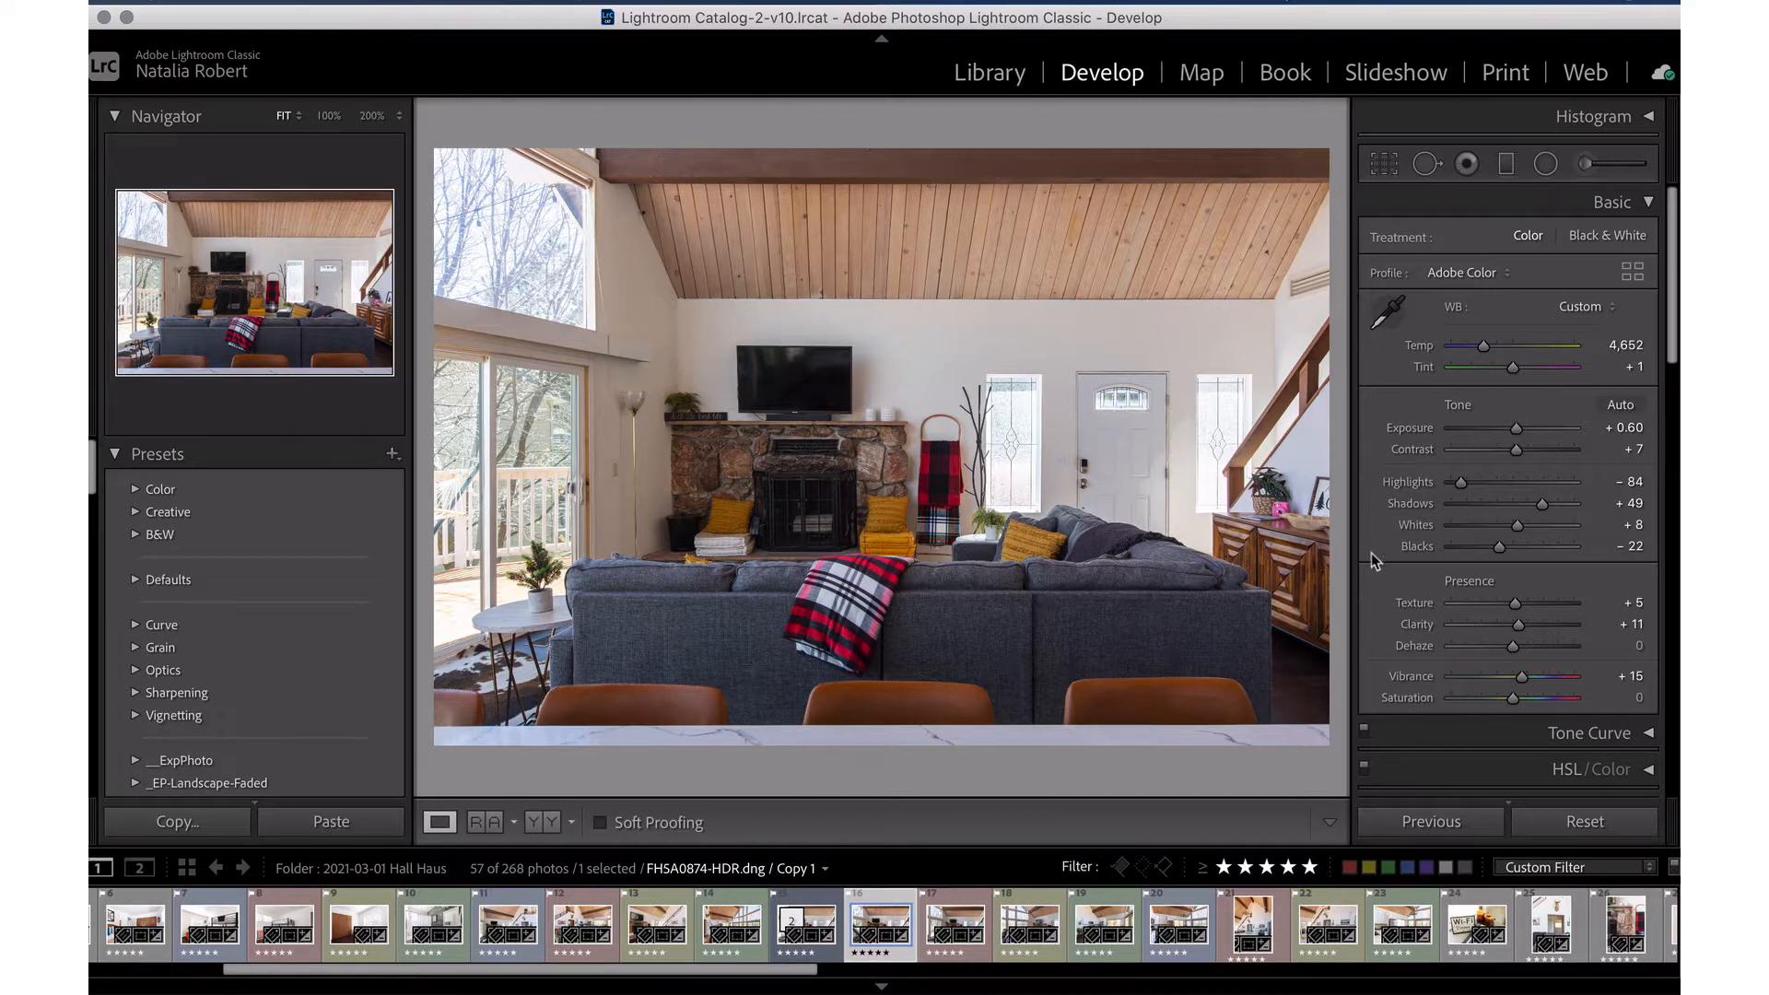
pyautogui.scroll(-10, 1371, 553)
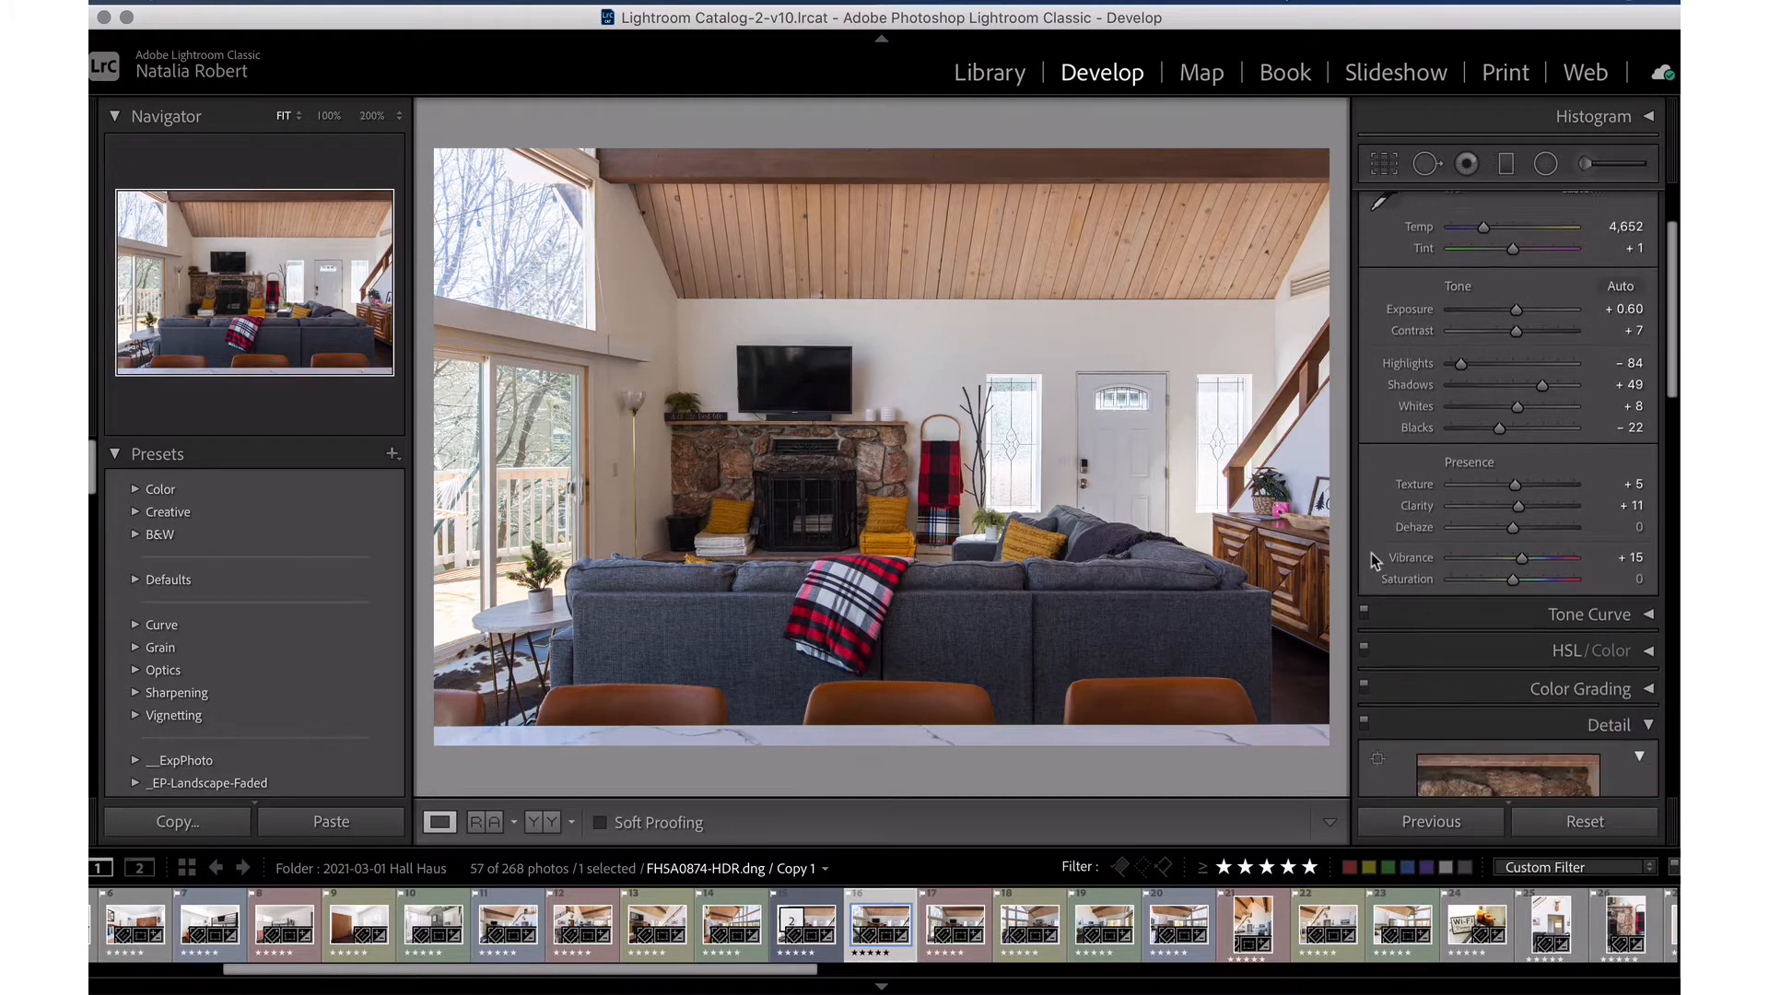
pyautogui.scroll(-12, 1370, 553)
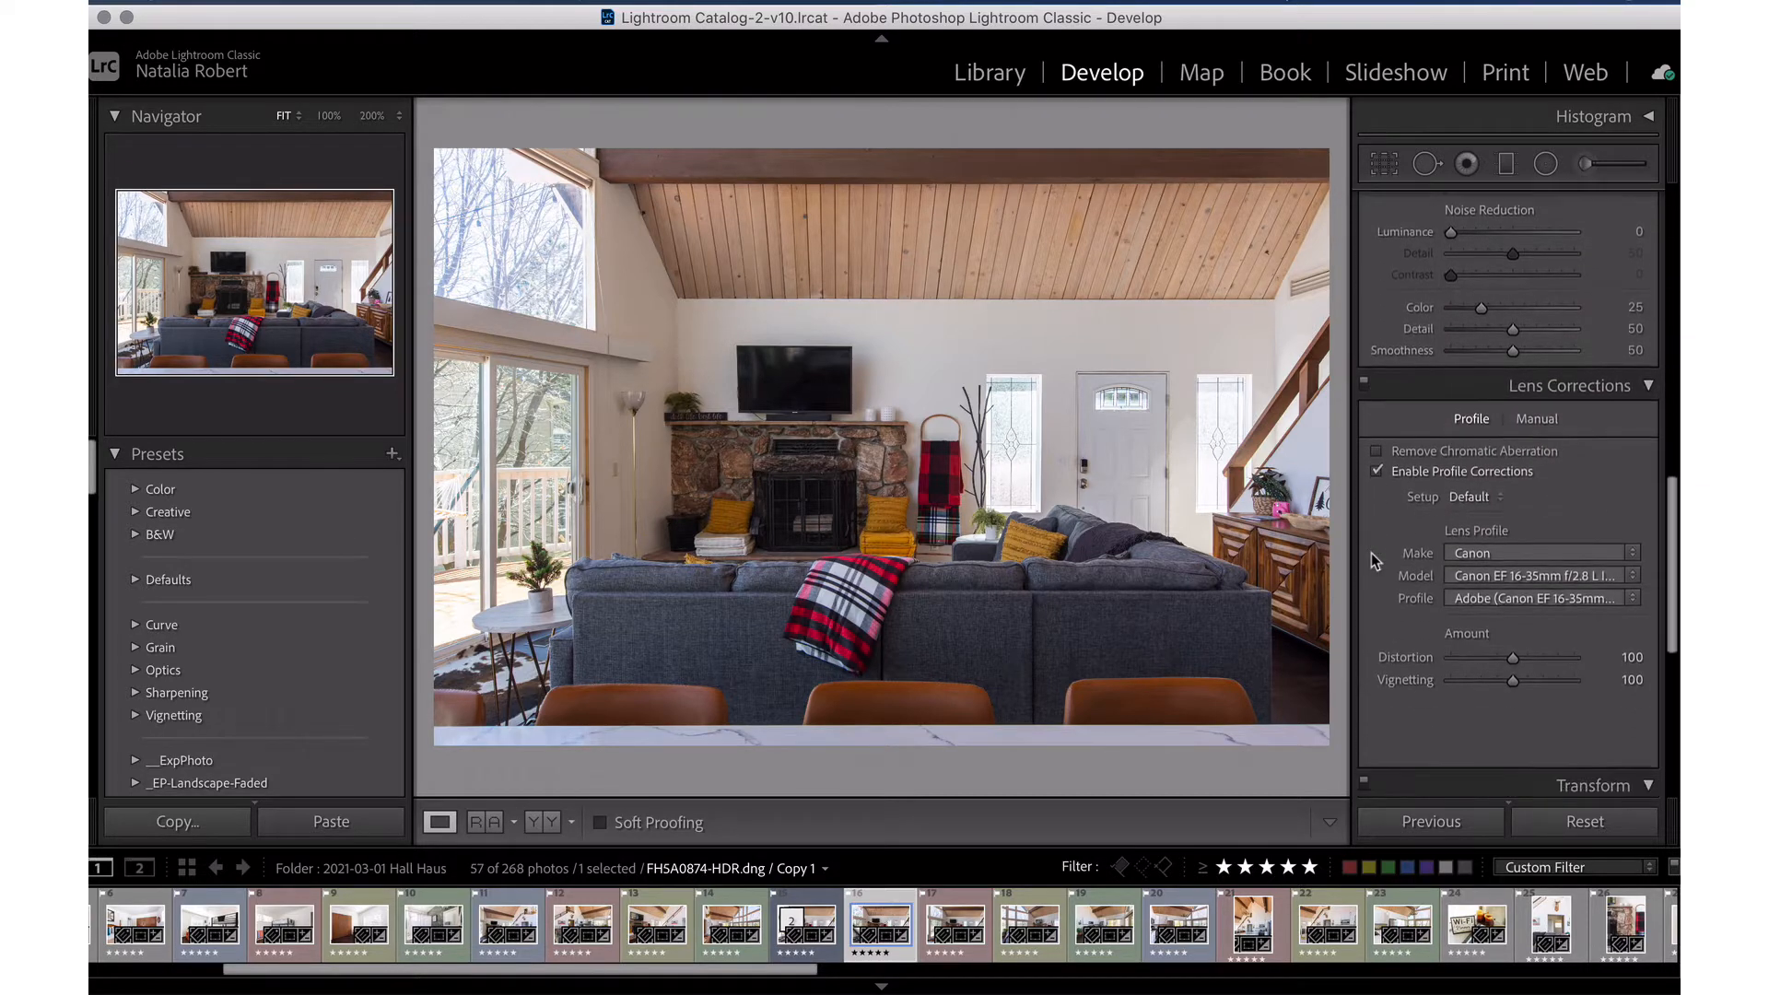
pyautogui.scroll(10, 1370, 552)
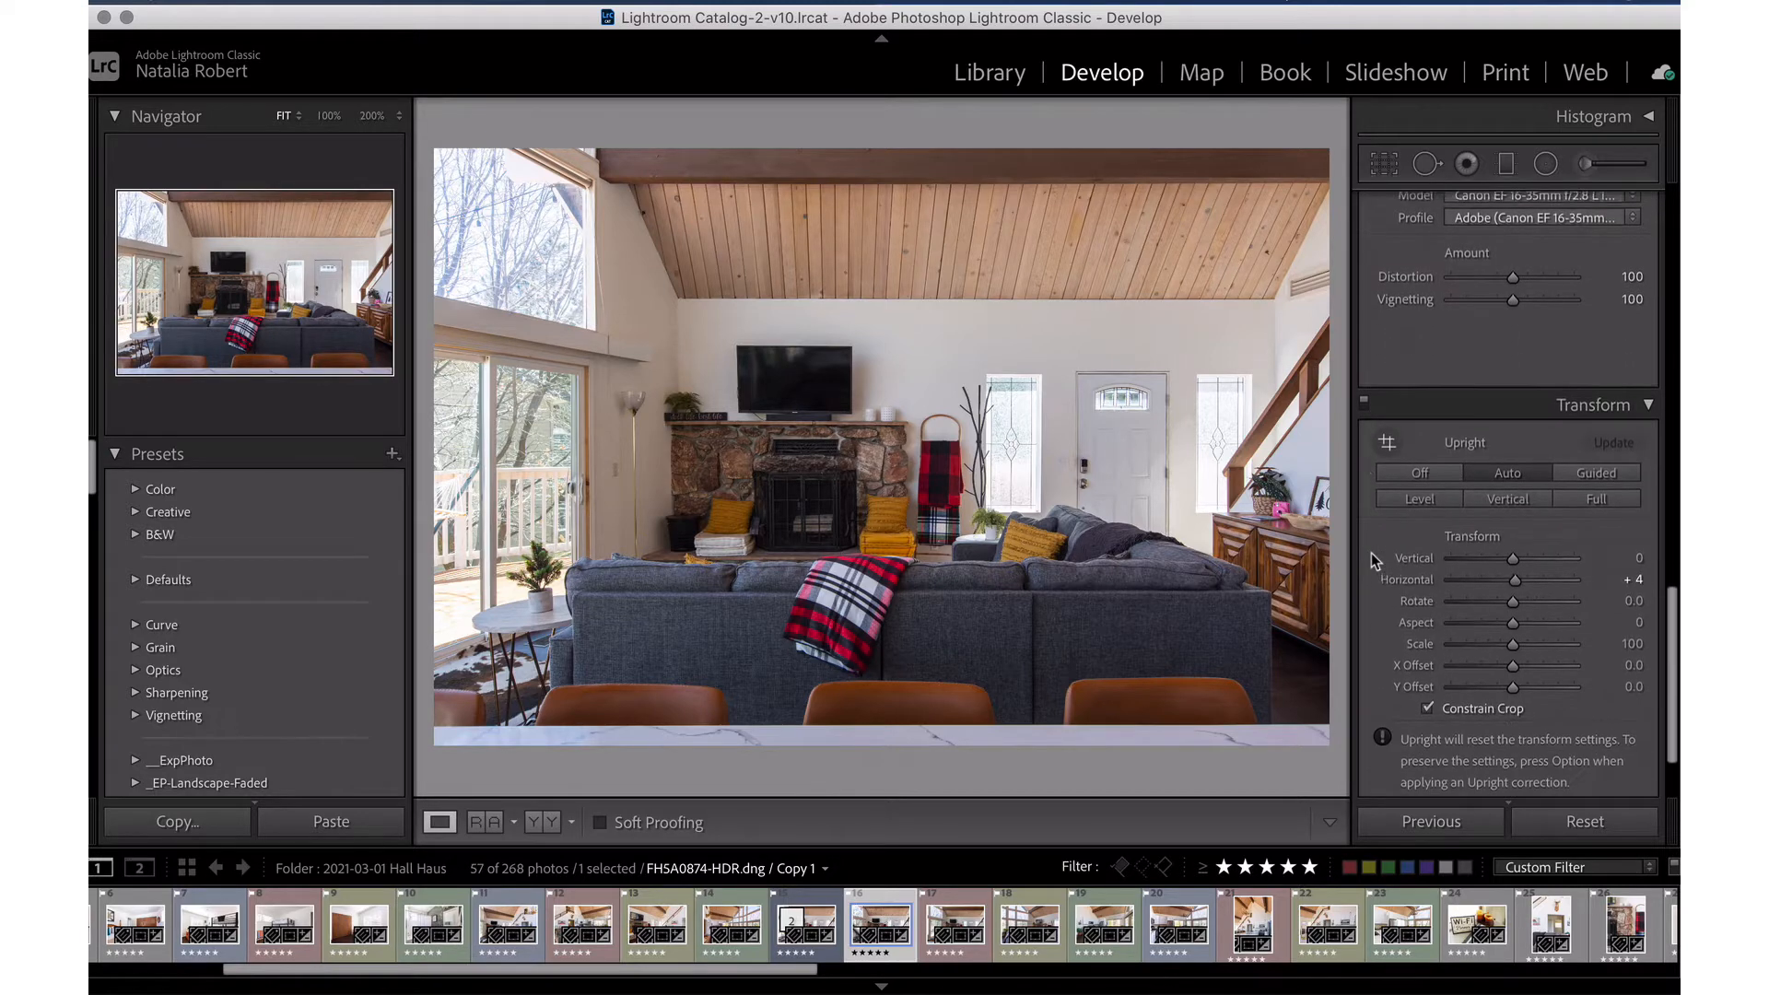
pyautogui.scroll(10, 1370, 552)
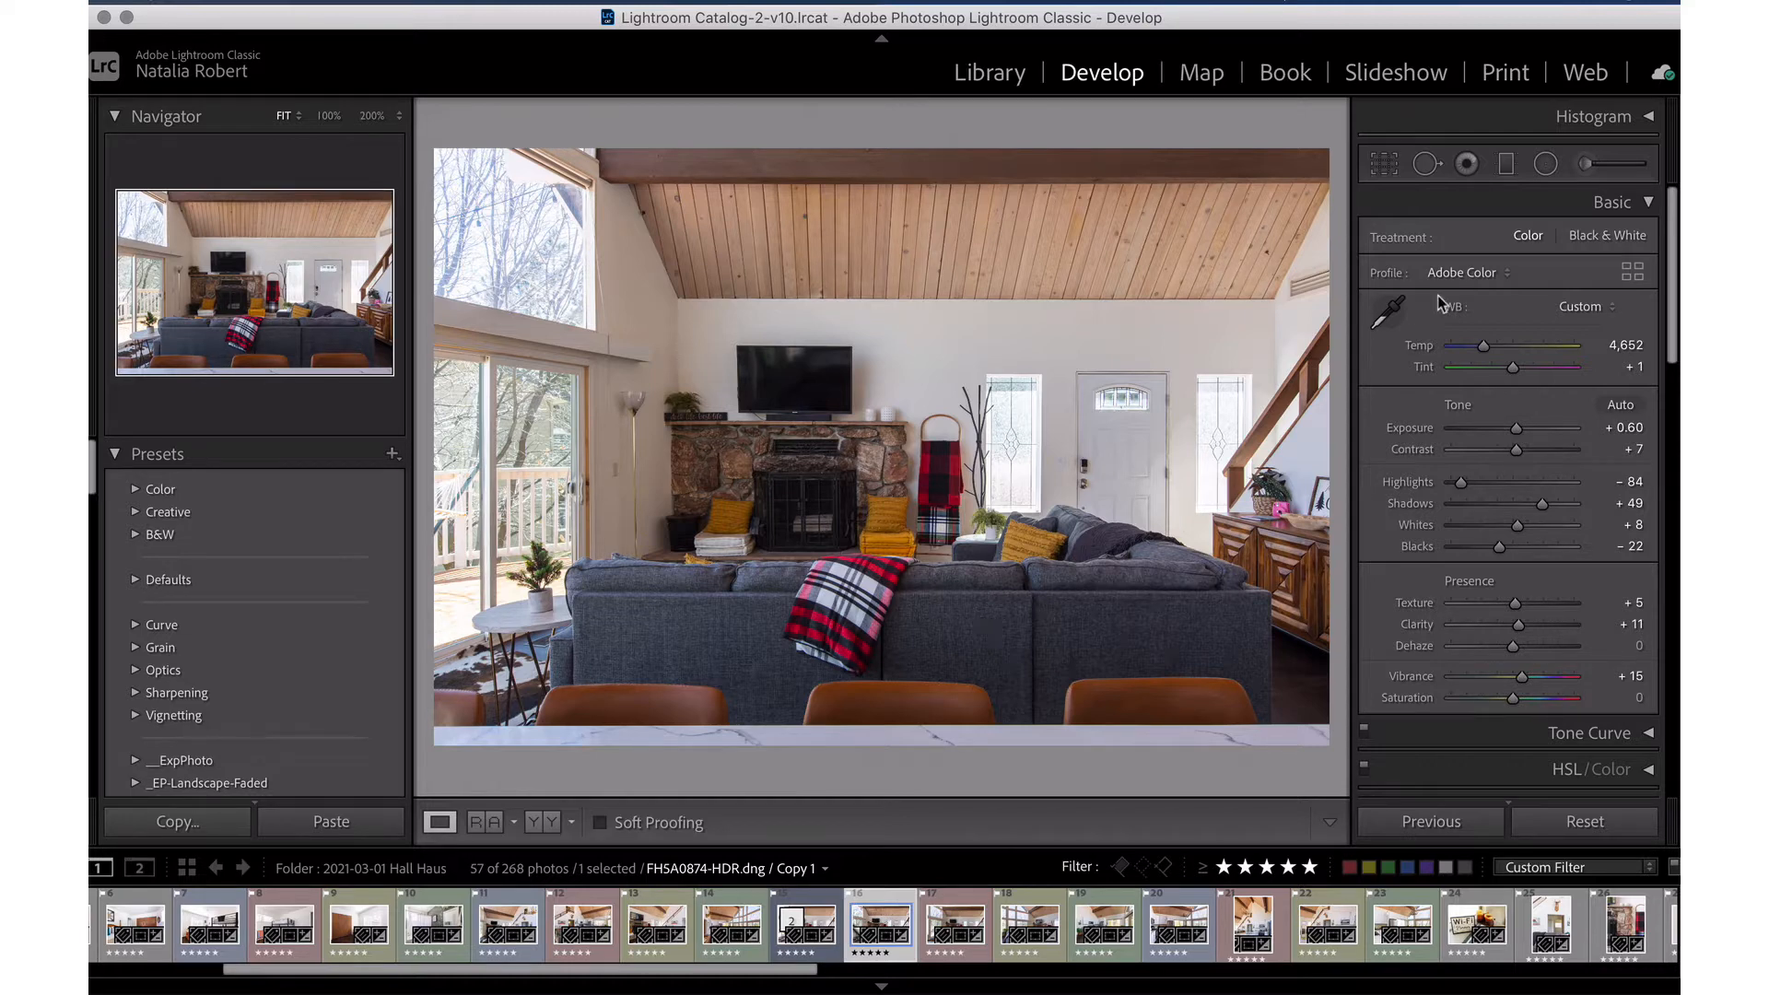
# Activate the Adjustment Brush and look over its effect and brush settings.
pyautogui.click(1597, 166)
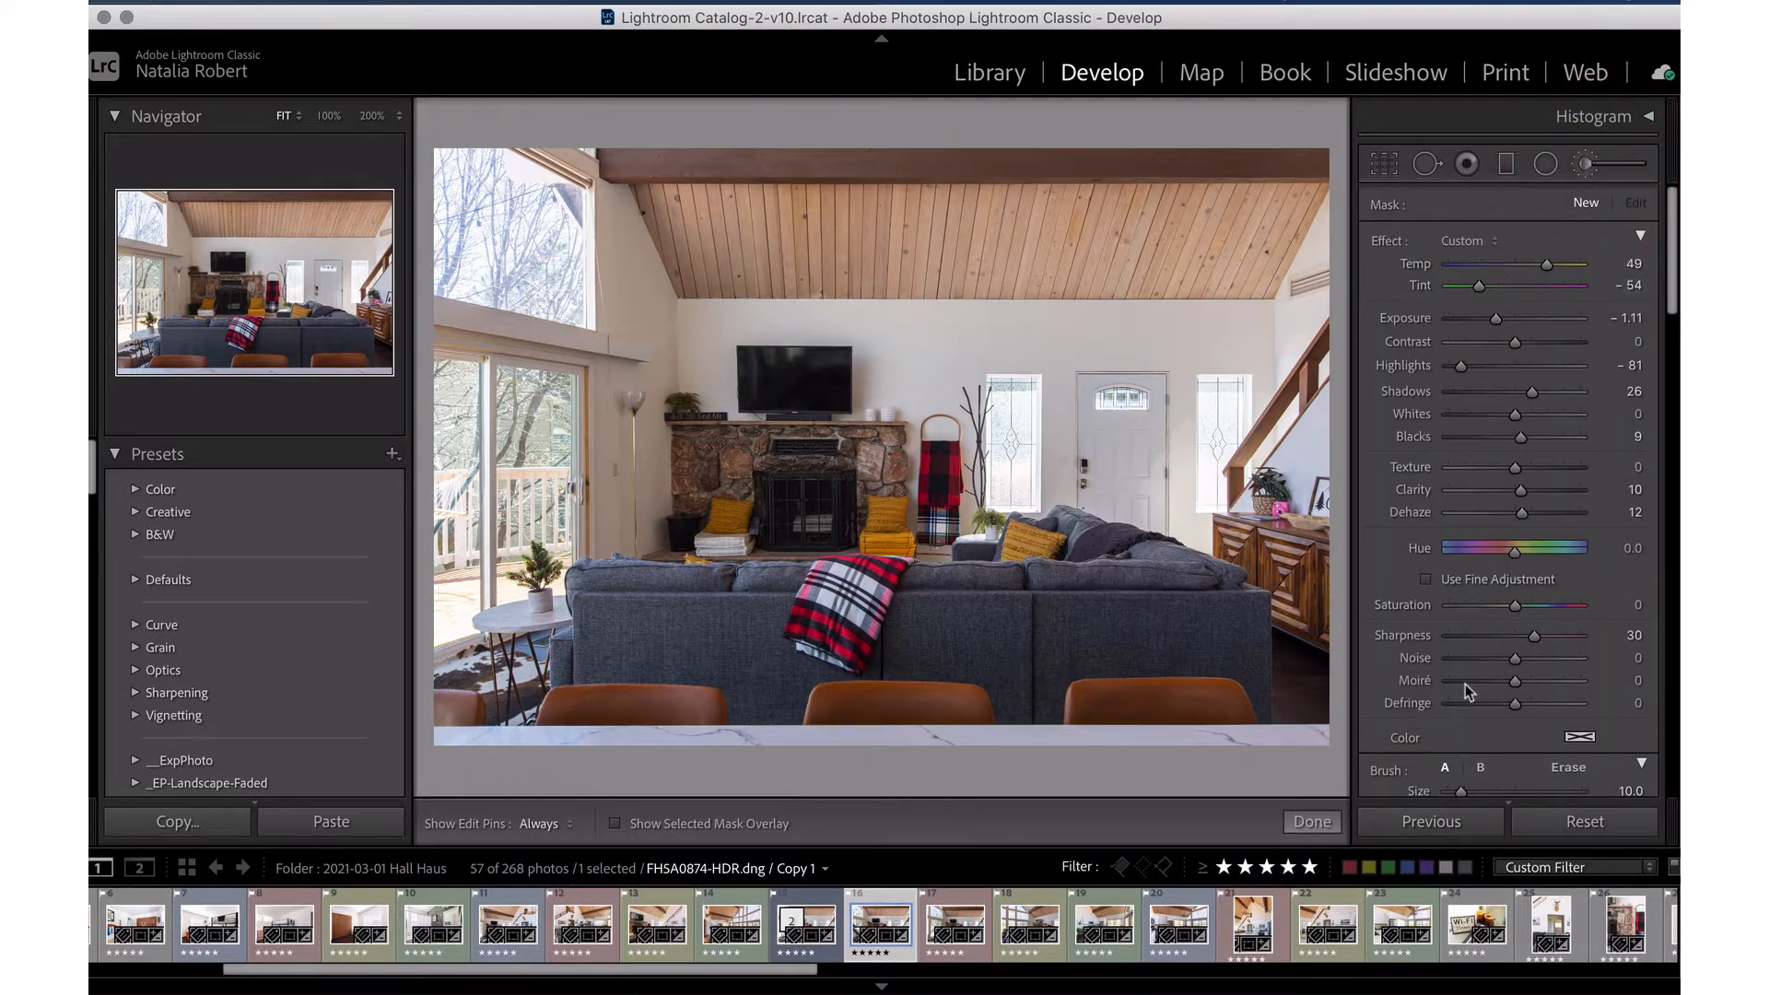
pyautogui.scroll(-5, 1464, 684)
pyautogui.scroll(5, 1465, 684)
pyautogui.scroll(-2, 1496, 644)
pyautogui.scroll(2, 1496, 644)
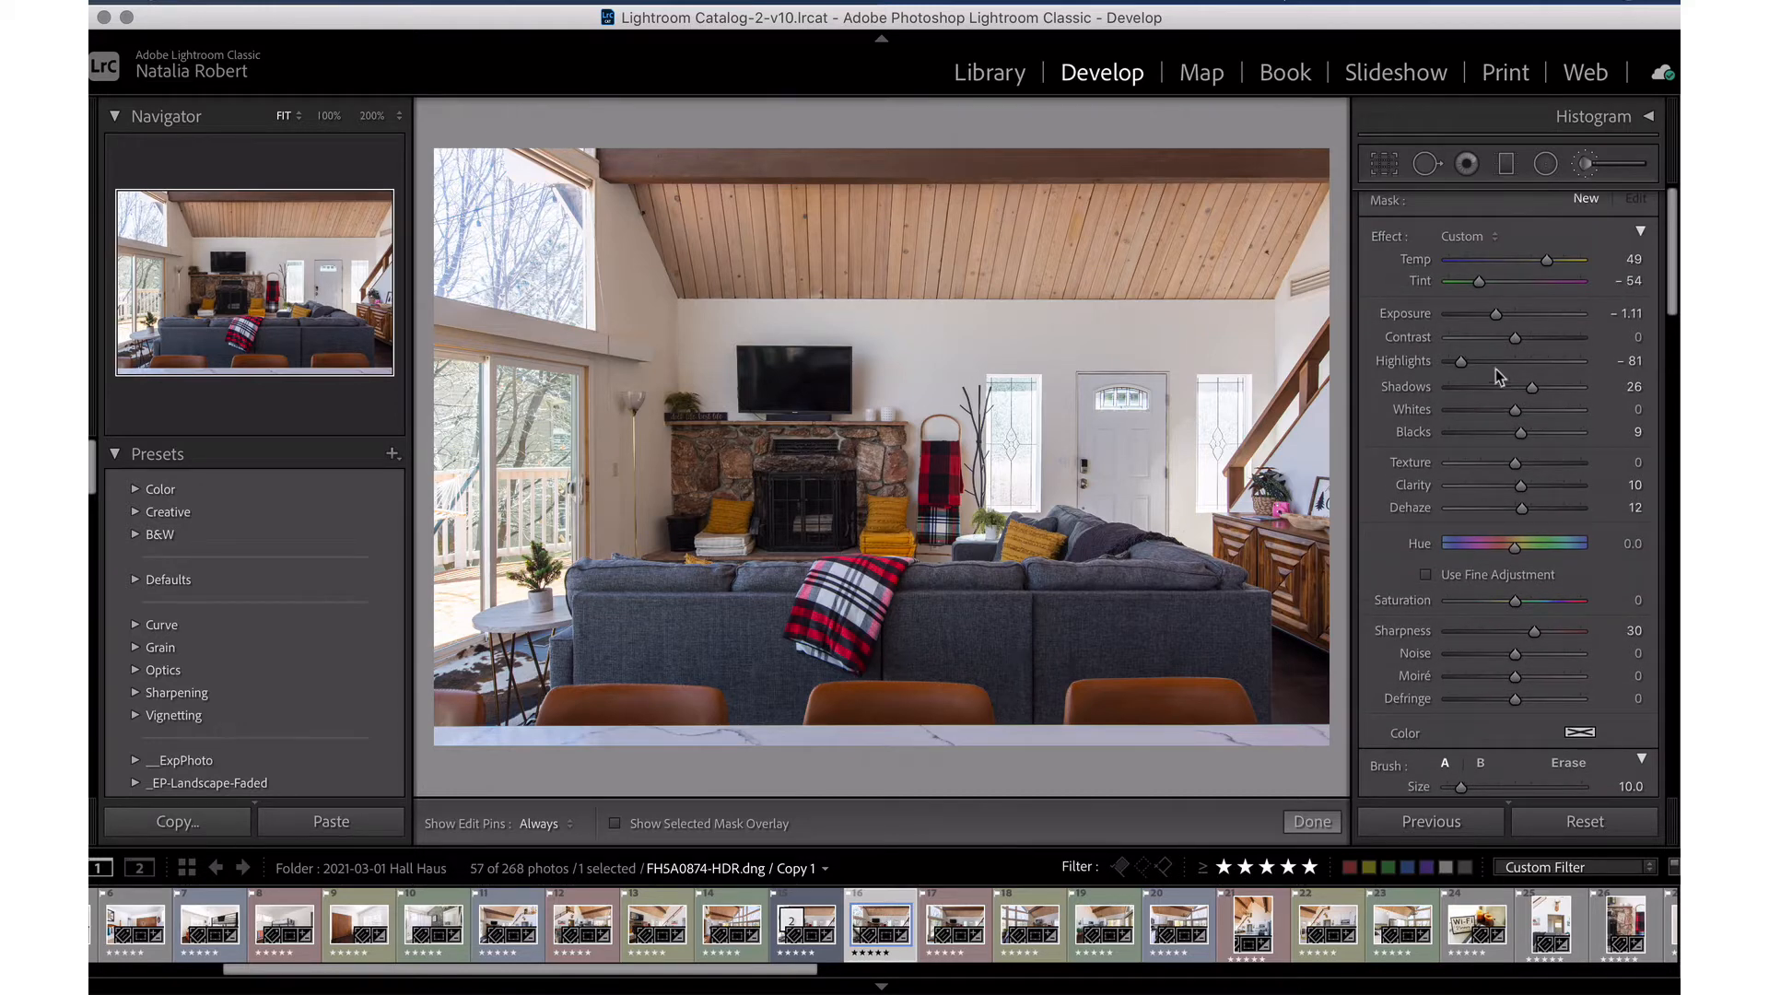
# Browse the available brush effect presets, keeping the effect set to Custom.
pyautogui.click(1490, 237)
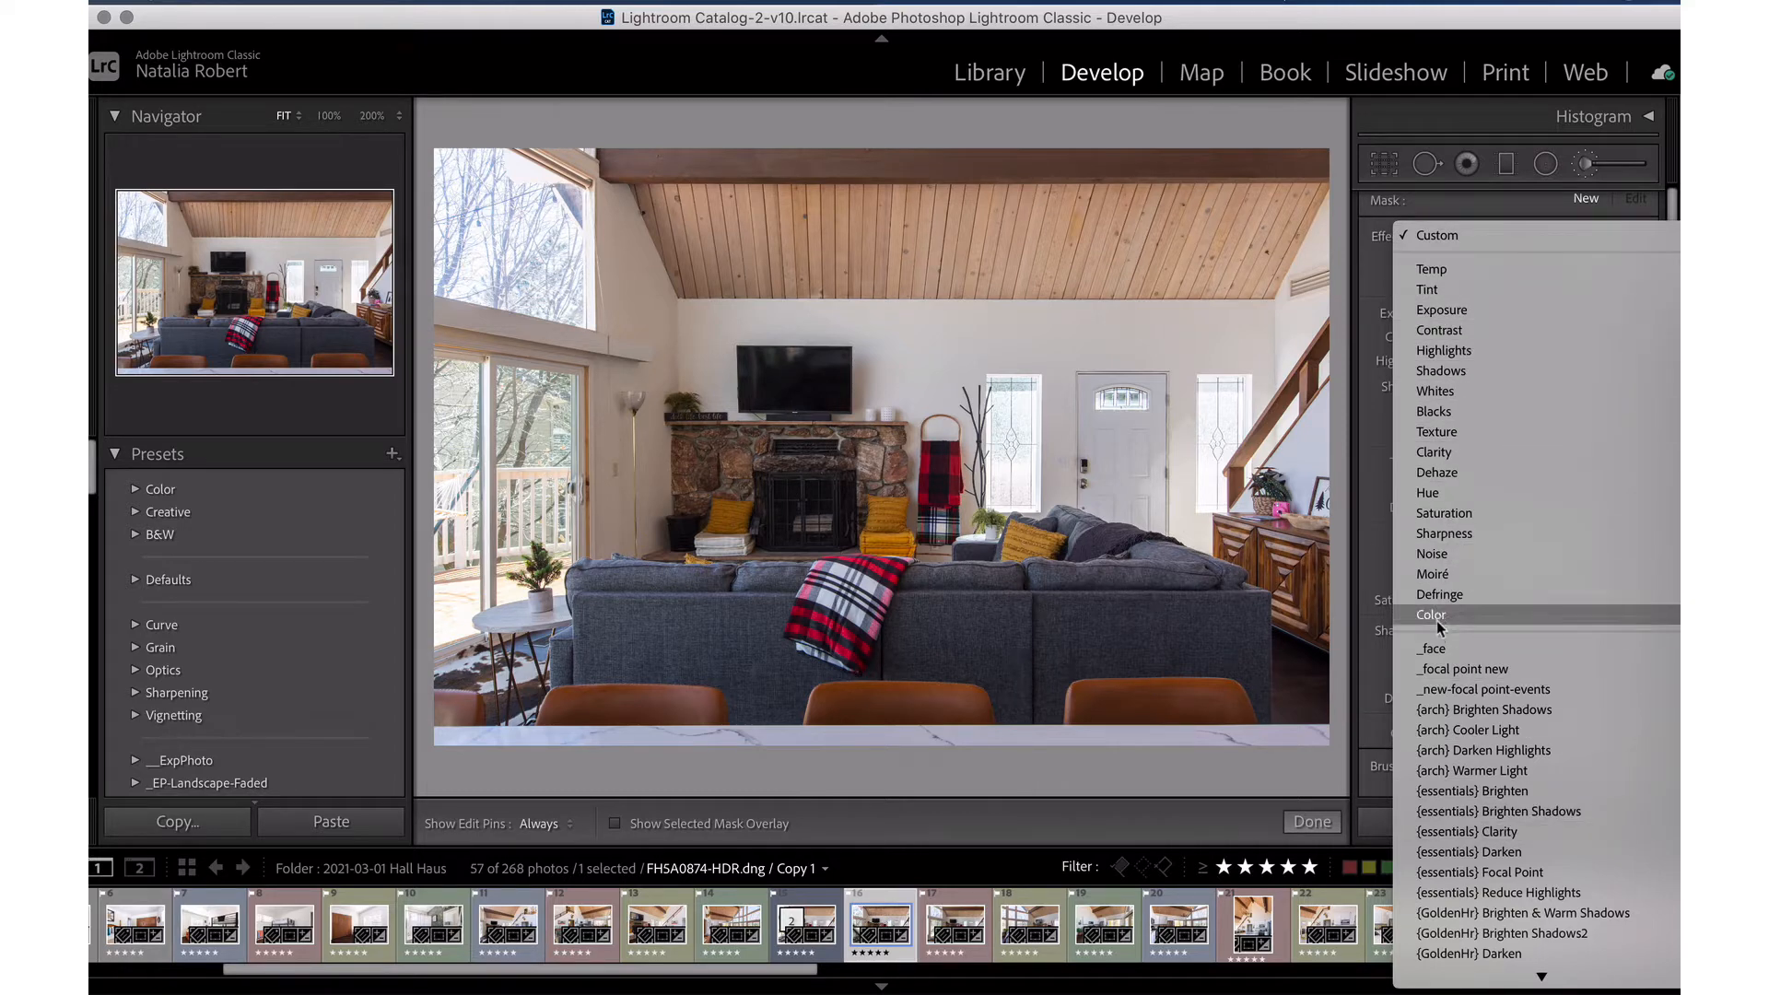
pyautogui.click(1456, 239)
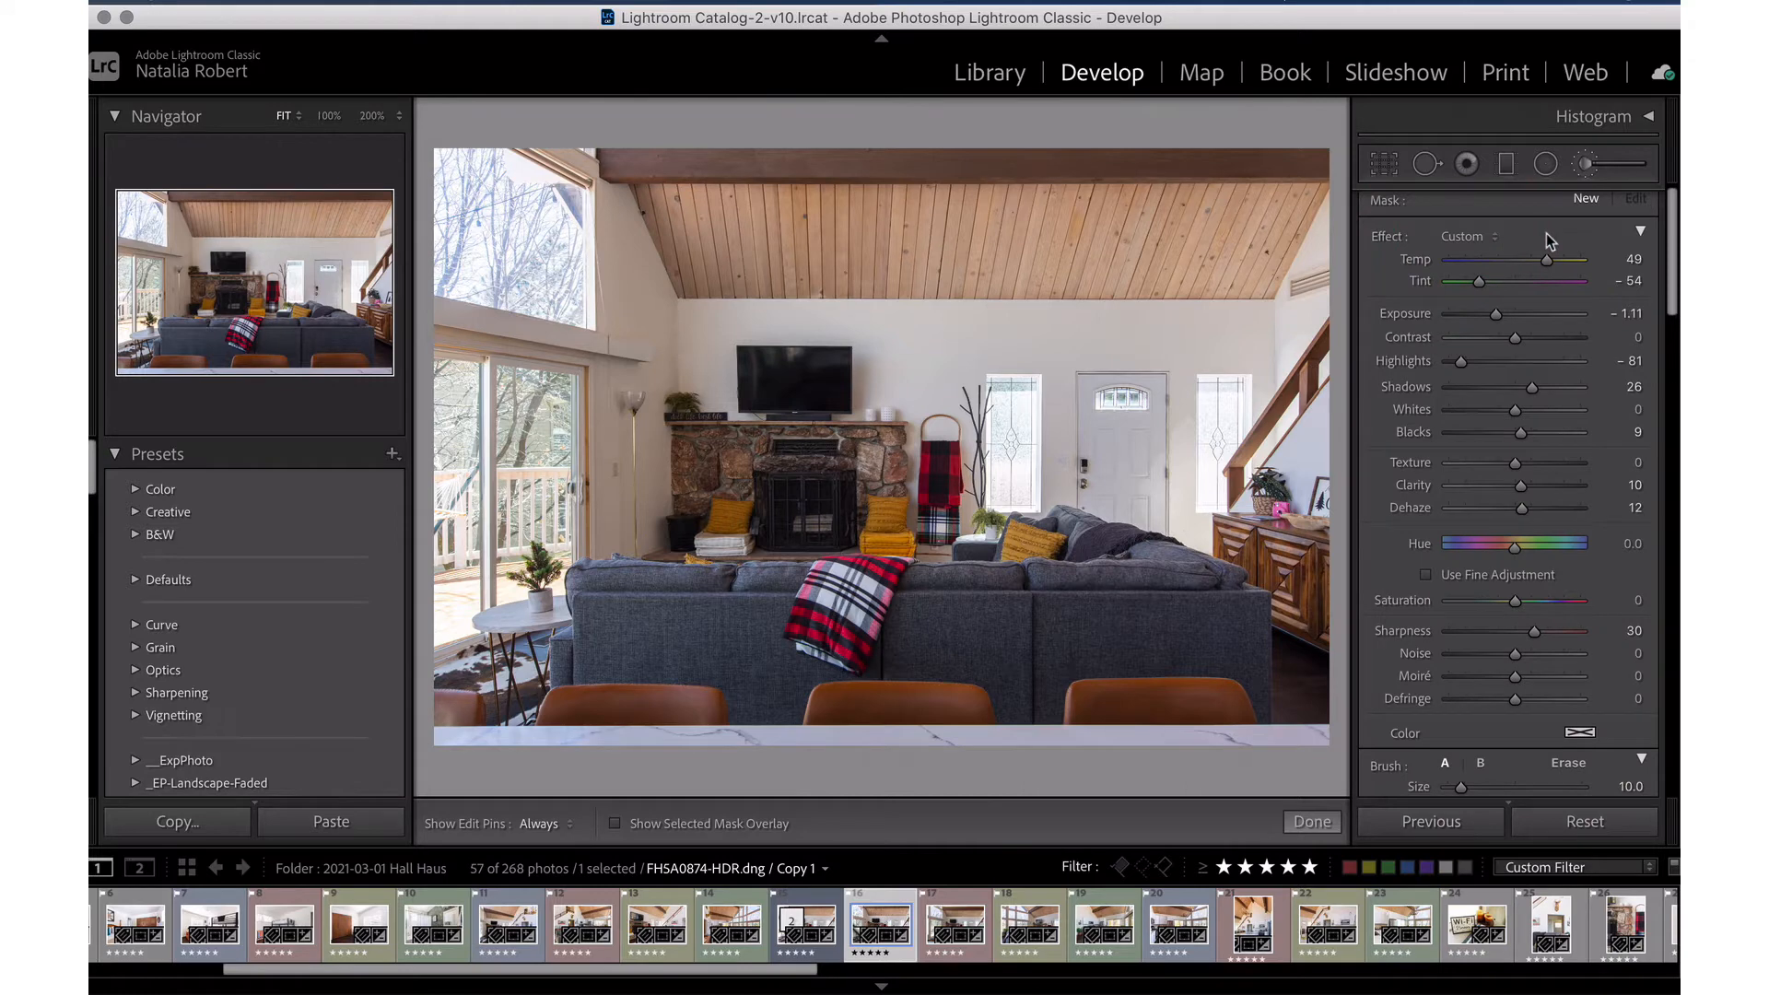
pyautogui.click(1498, 236)
pyautogui.scroll(-3, 1451, 811)
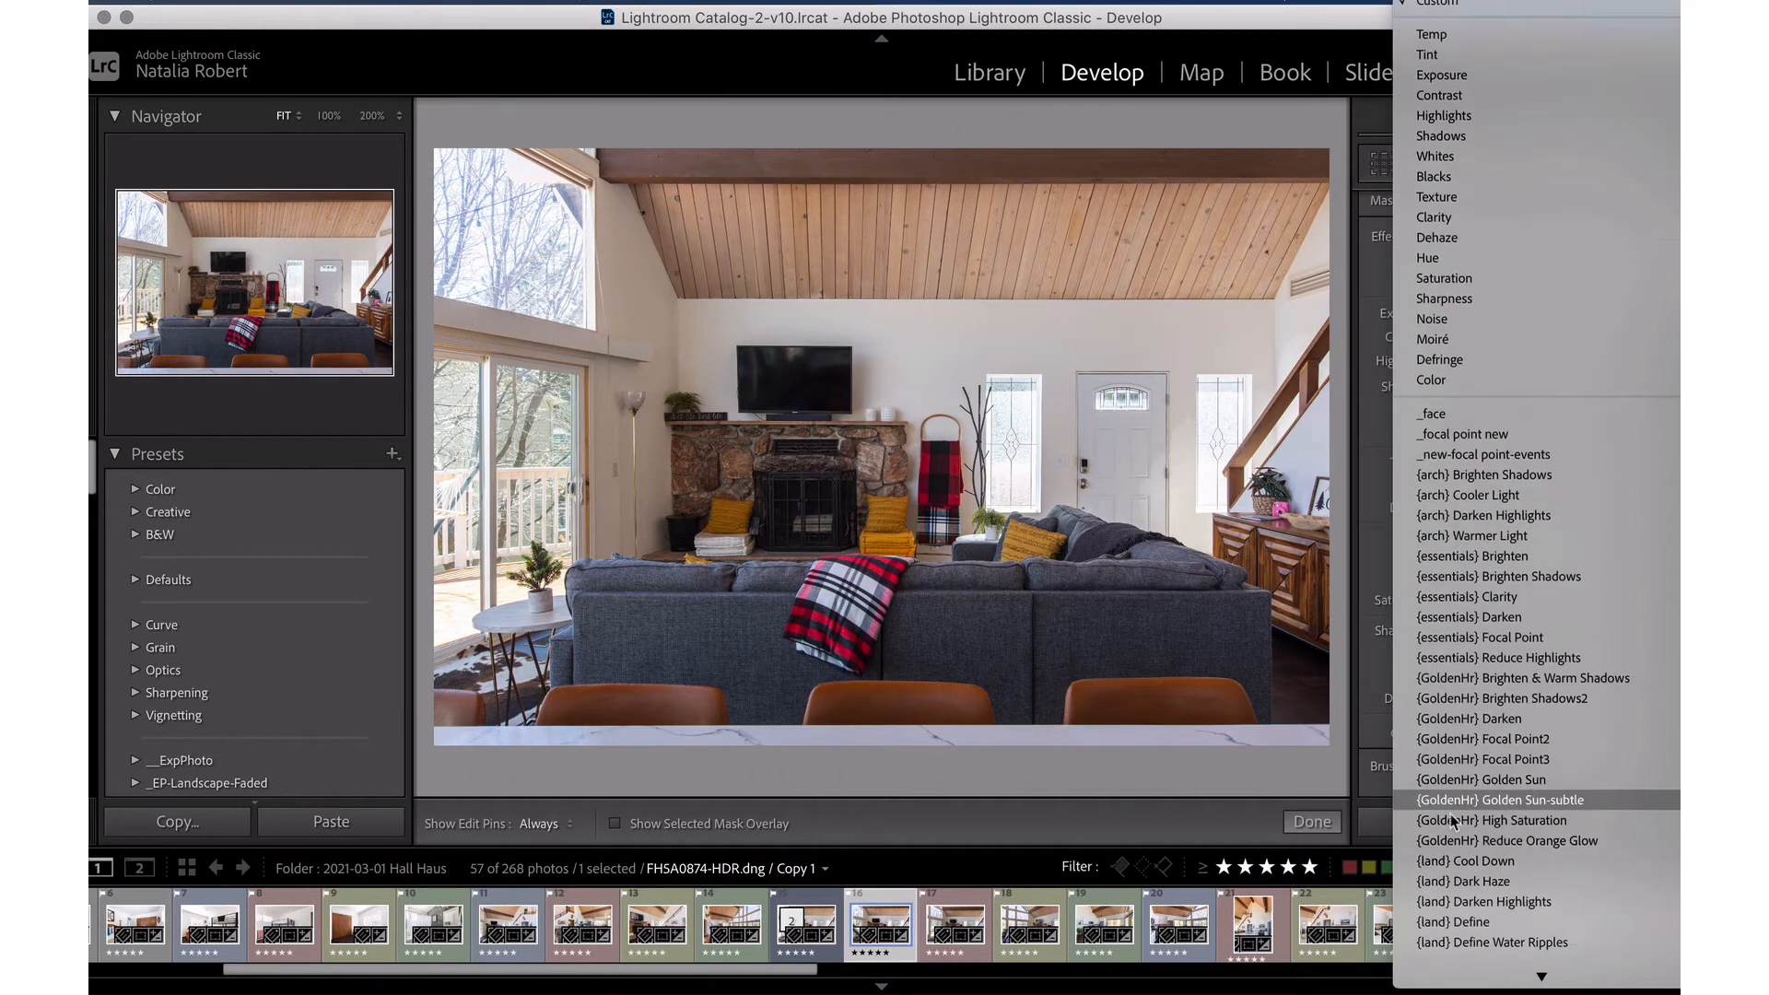
pyautogui.scroll(-20, 1450, 815)
pyautogui.scroll(20, 1449, 814)
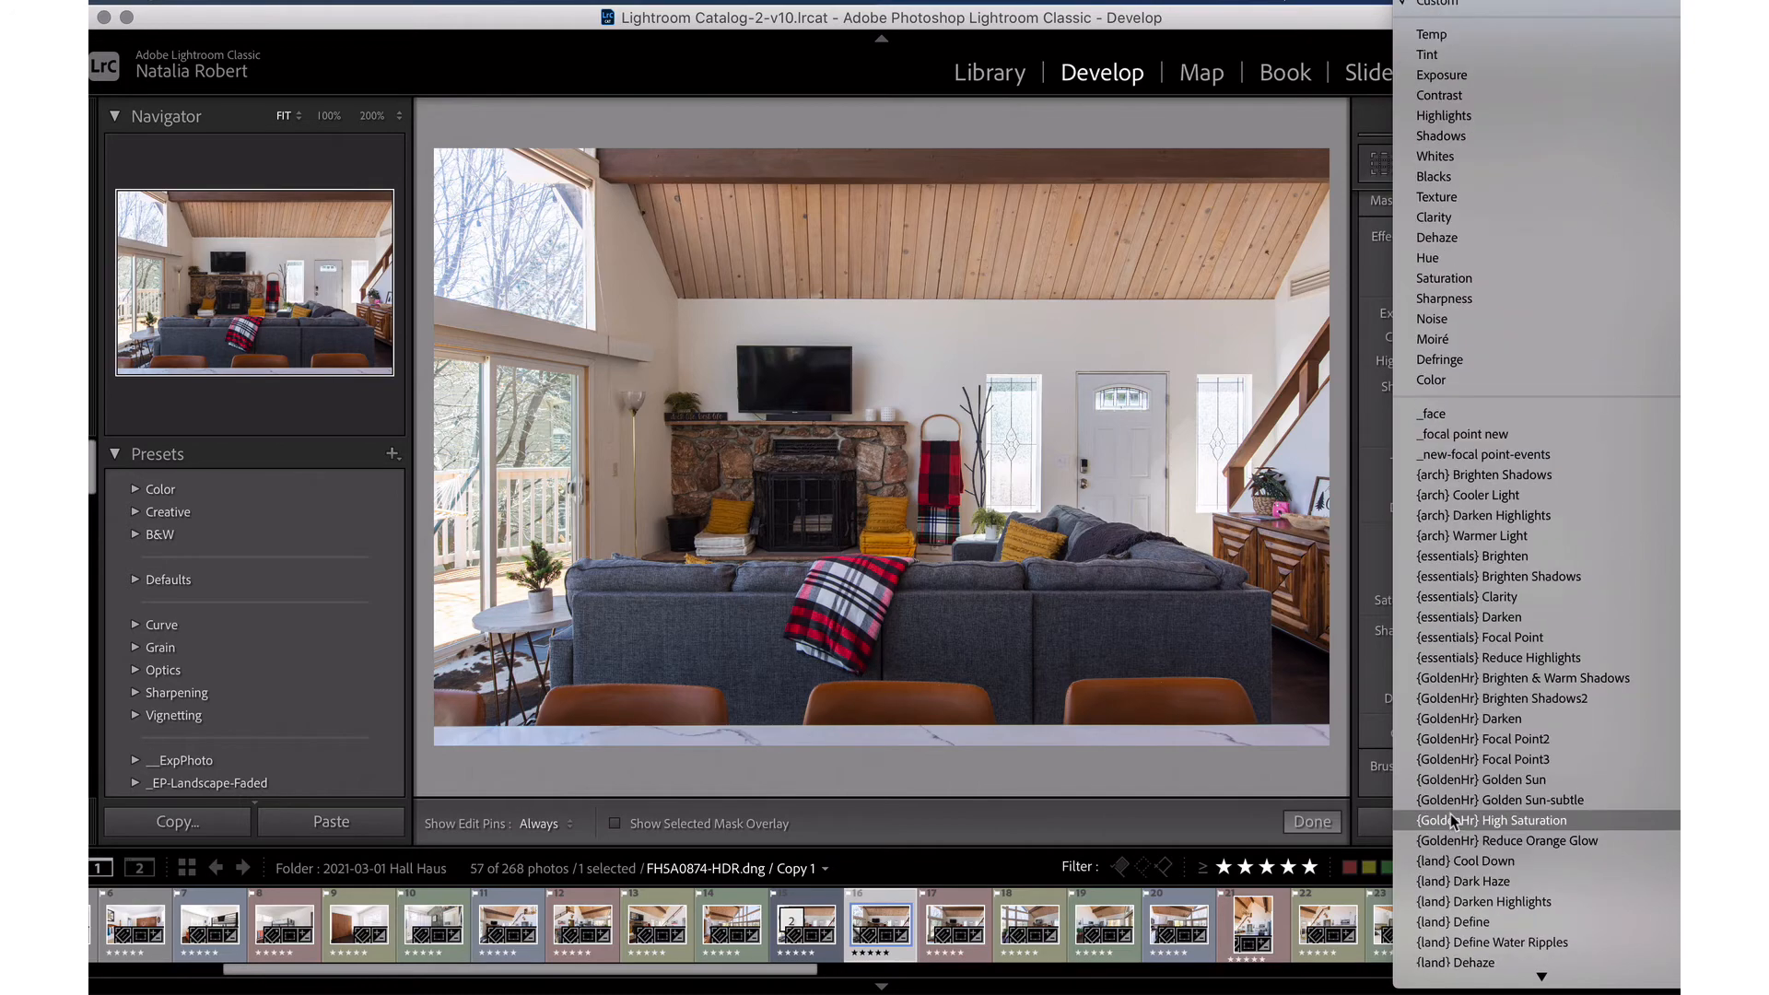
pyautogui.click(1518, 7)
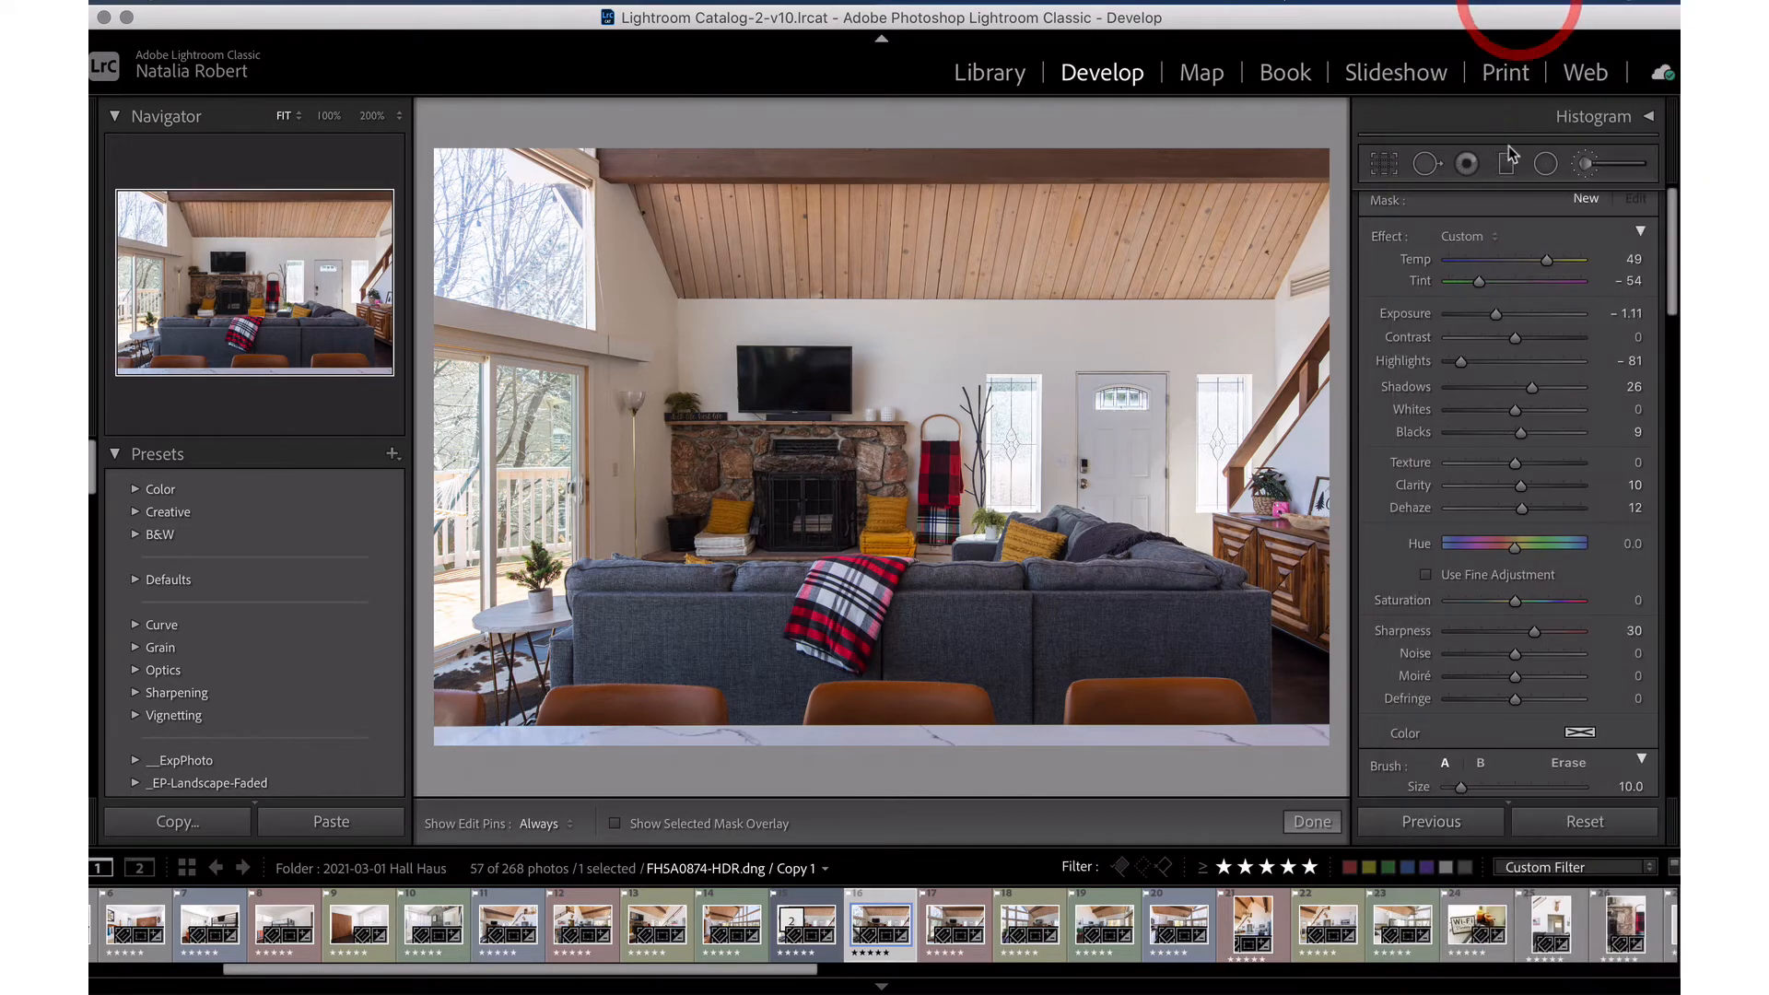
pyautogui.scroll(1, 1374, 420)
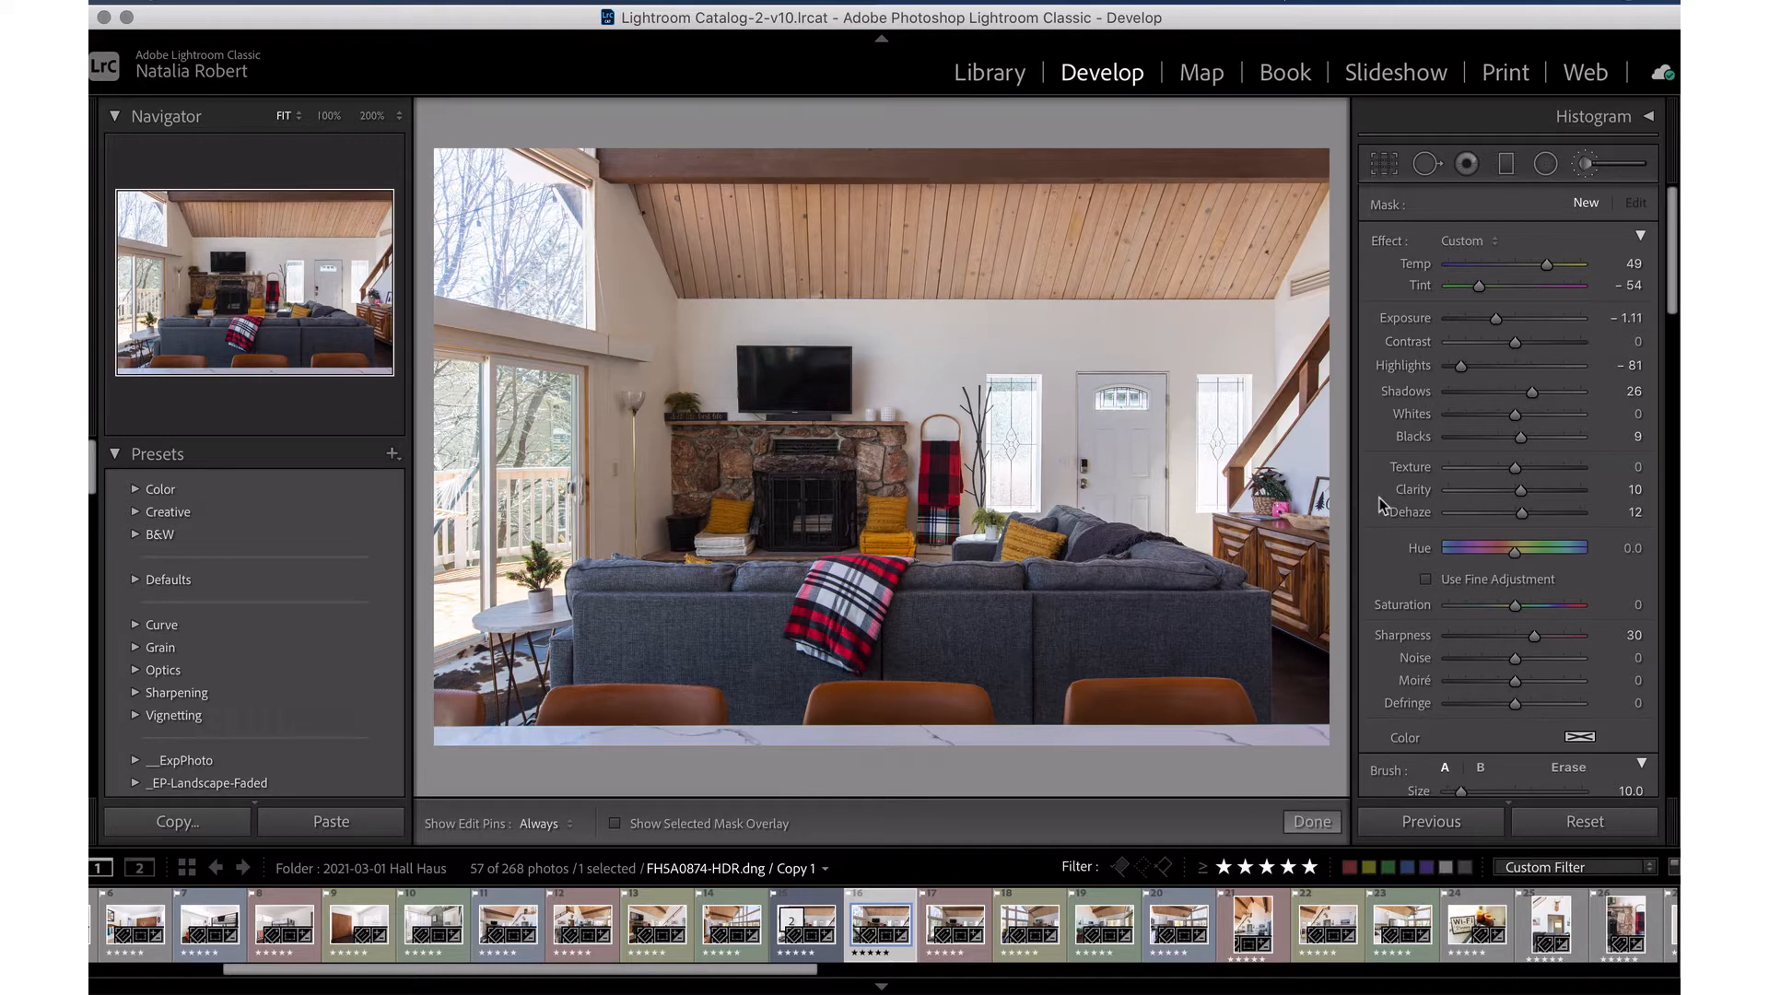
# Turn off Auto Mask in the Adjustment Brush settings.
pyautogui.scroll(-6, 1379, 497)
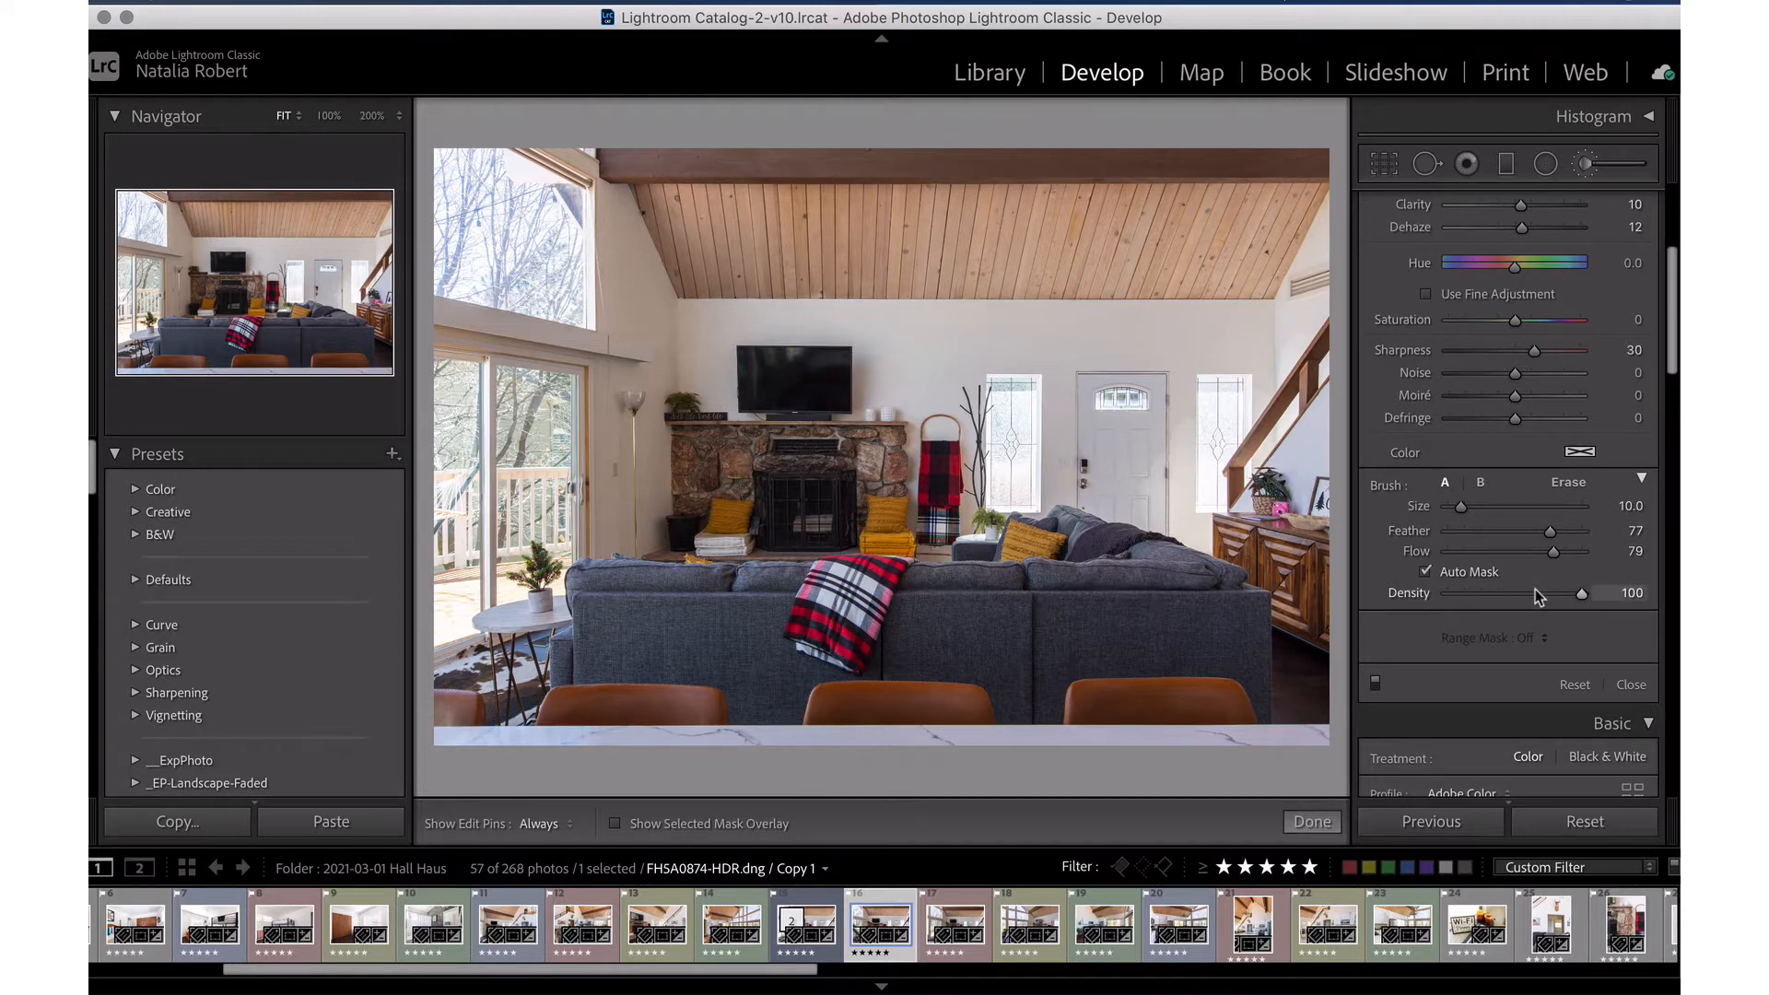
pyautogui.click(1425, 572)
pyautogui.click(1425, 573)
pyautogui.click(1425, 572)
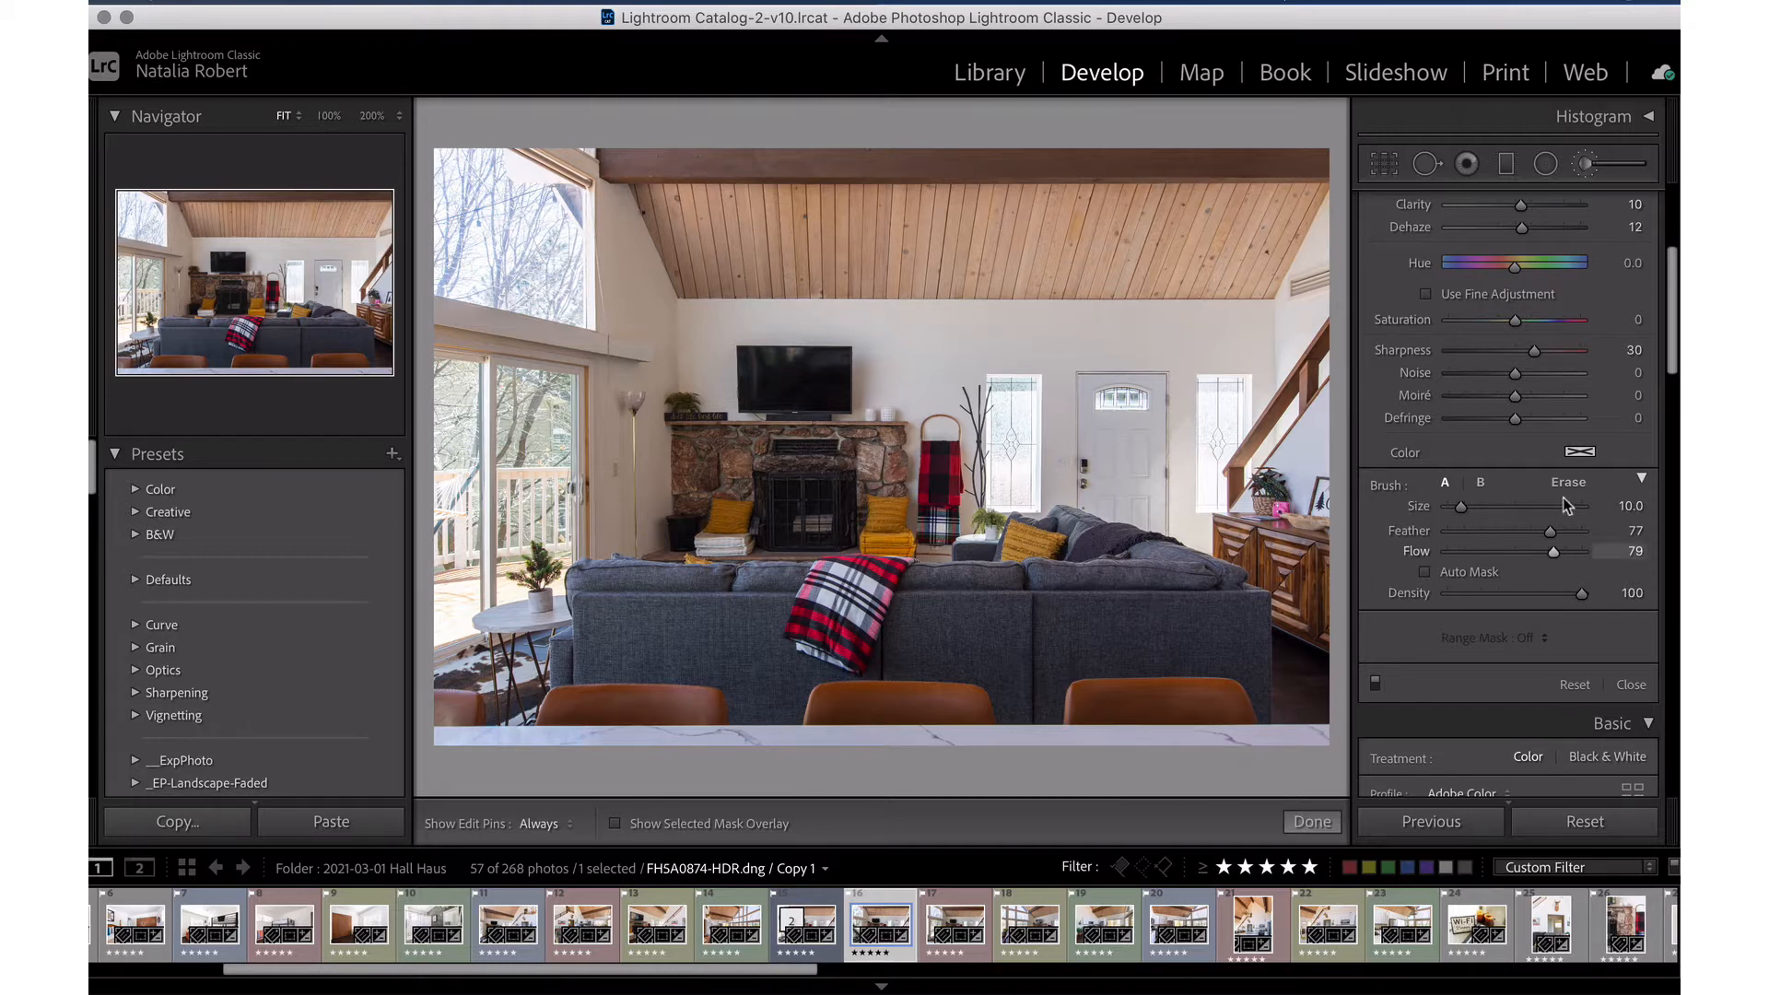
# Switch between brush A, brush B and Erase to compare their settings, keeping brush A active.
pyautogui.click(1480, 483)
pyautogui.click(1445, 481)
pyautogui.click(1480, 483)
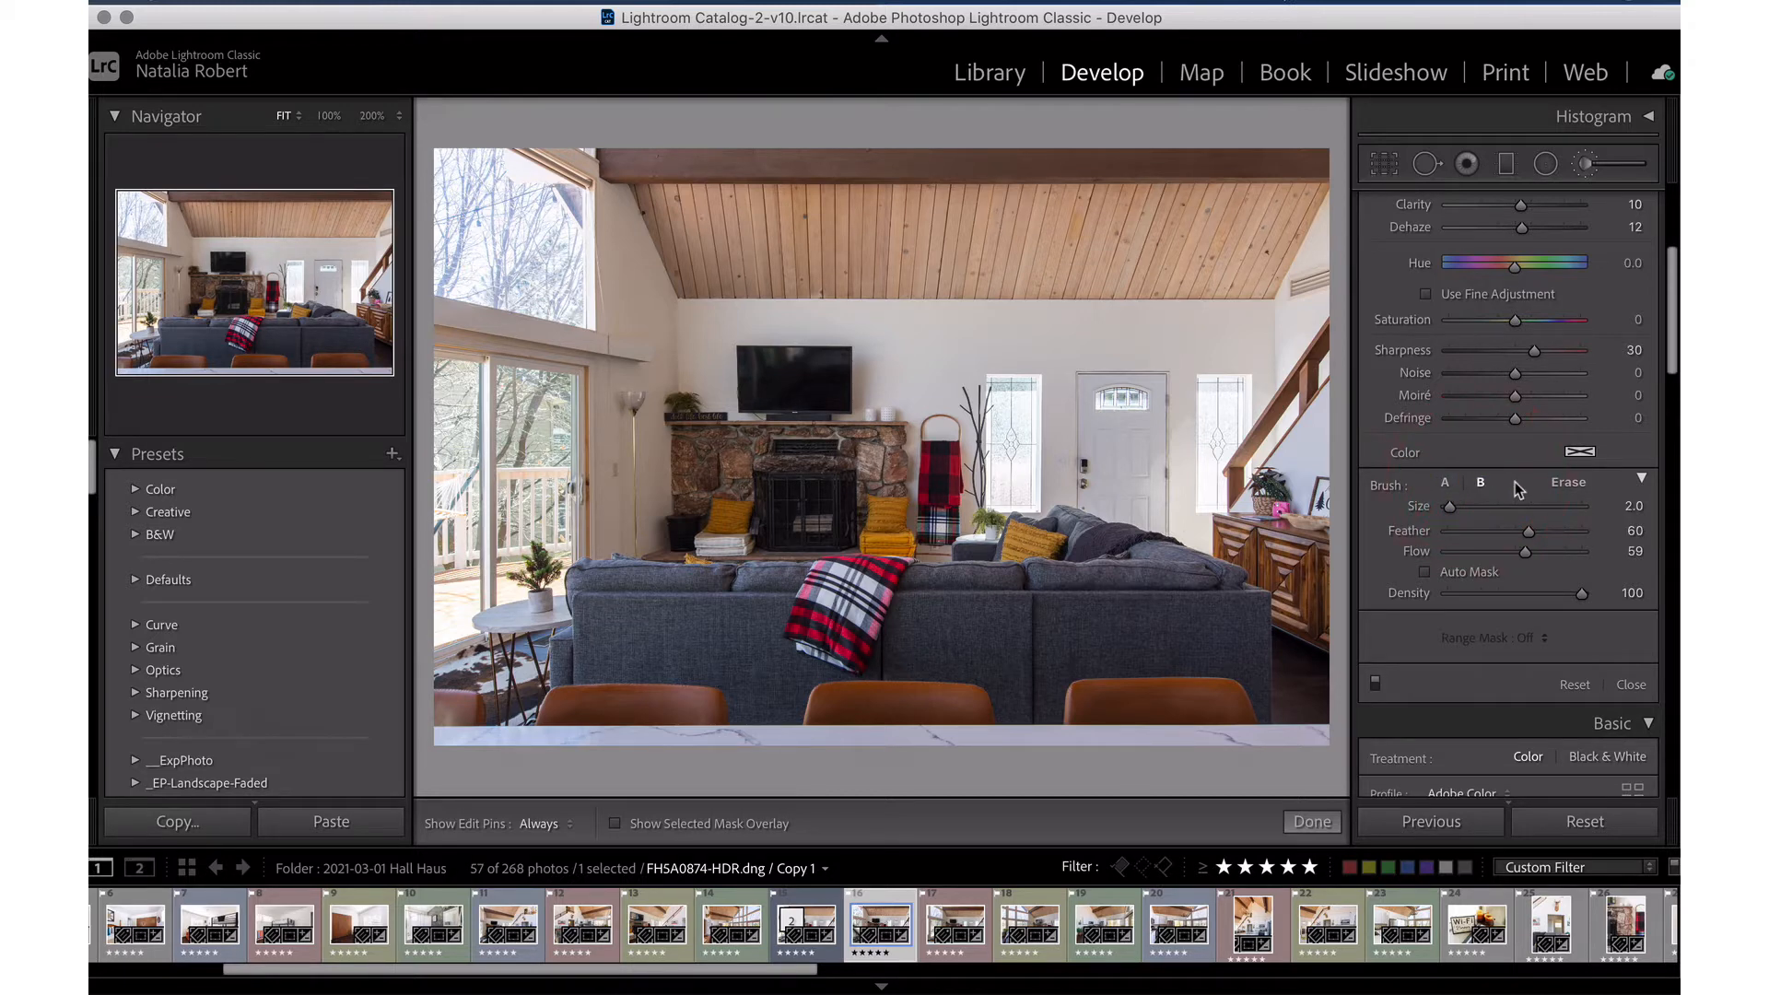
pyautogui.click(1445, 484)
pyautogui.click(1570, 484)
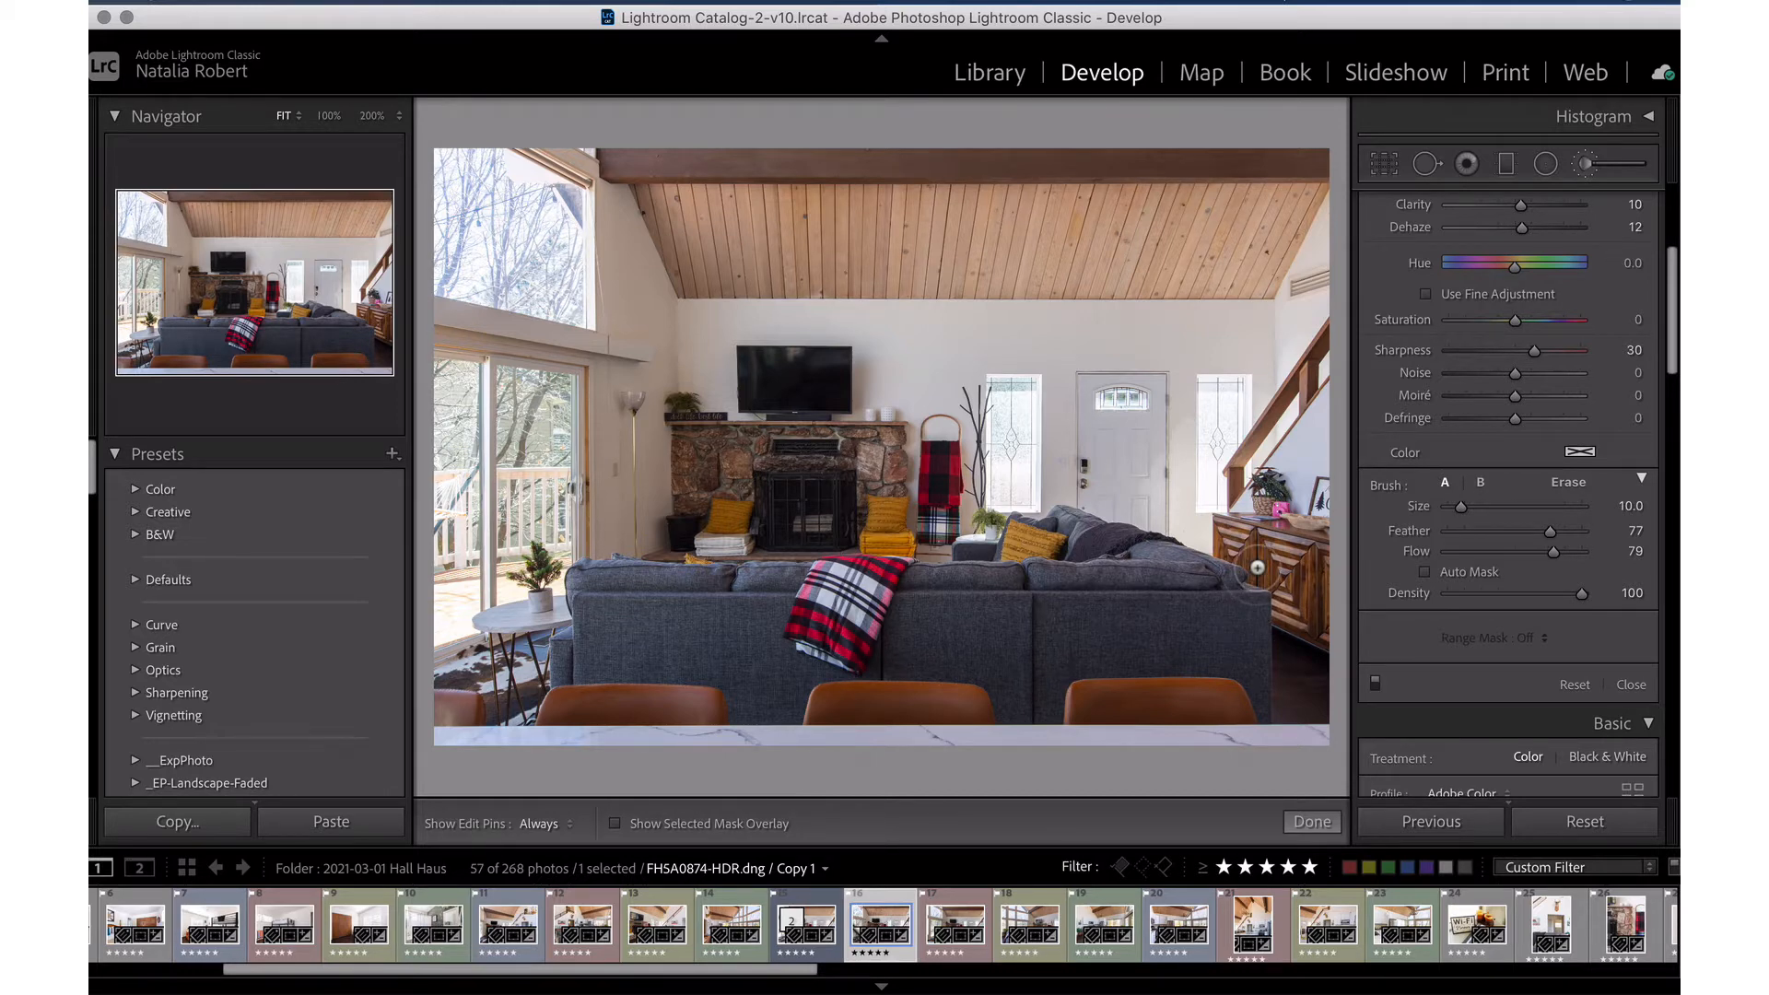
pyautogui.click(1567, 483)
# Set the brush effect's Temp to 54 and Exposure to −1.16.
pyautogui.scroll(5, 1382, 543)
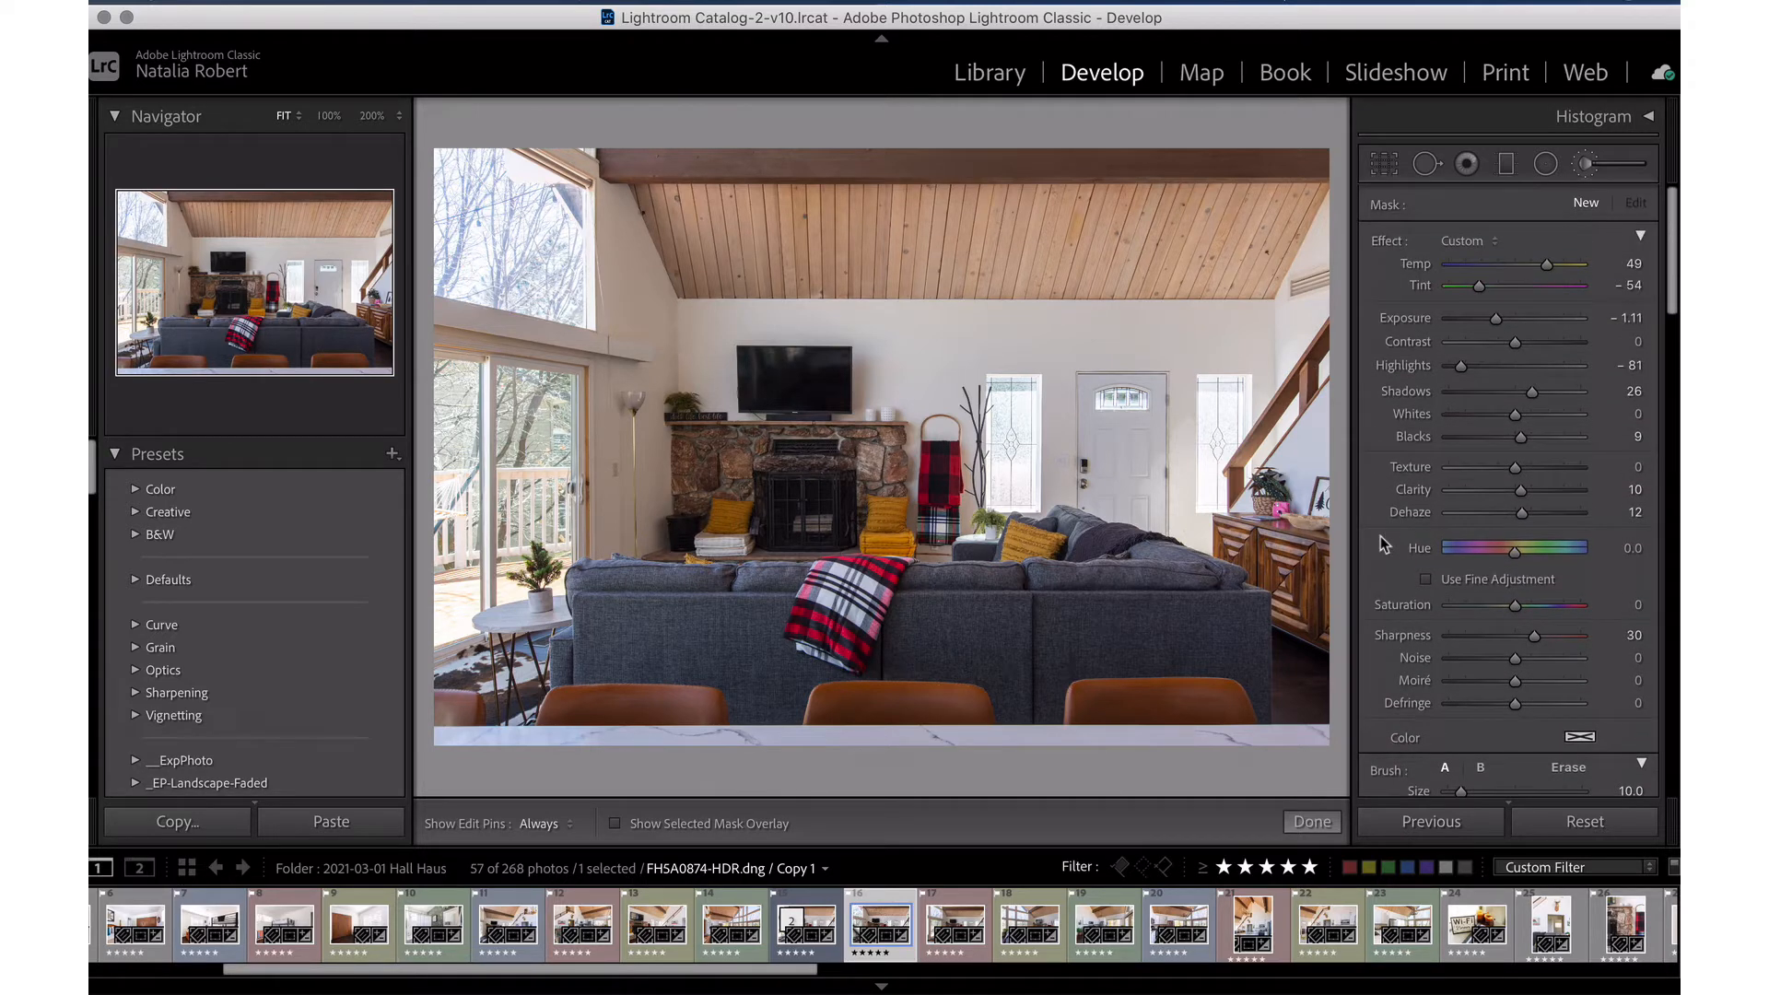
pyautogui.moveTo(1496, 318); pyautogui.dragTo(1496, 322)
pyautogui.moveTo(1548, 264); pyautogui.dragTo(1552, 264)
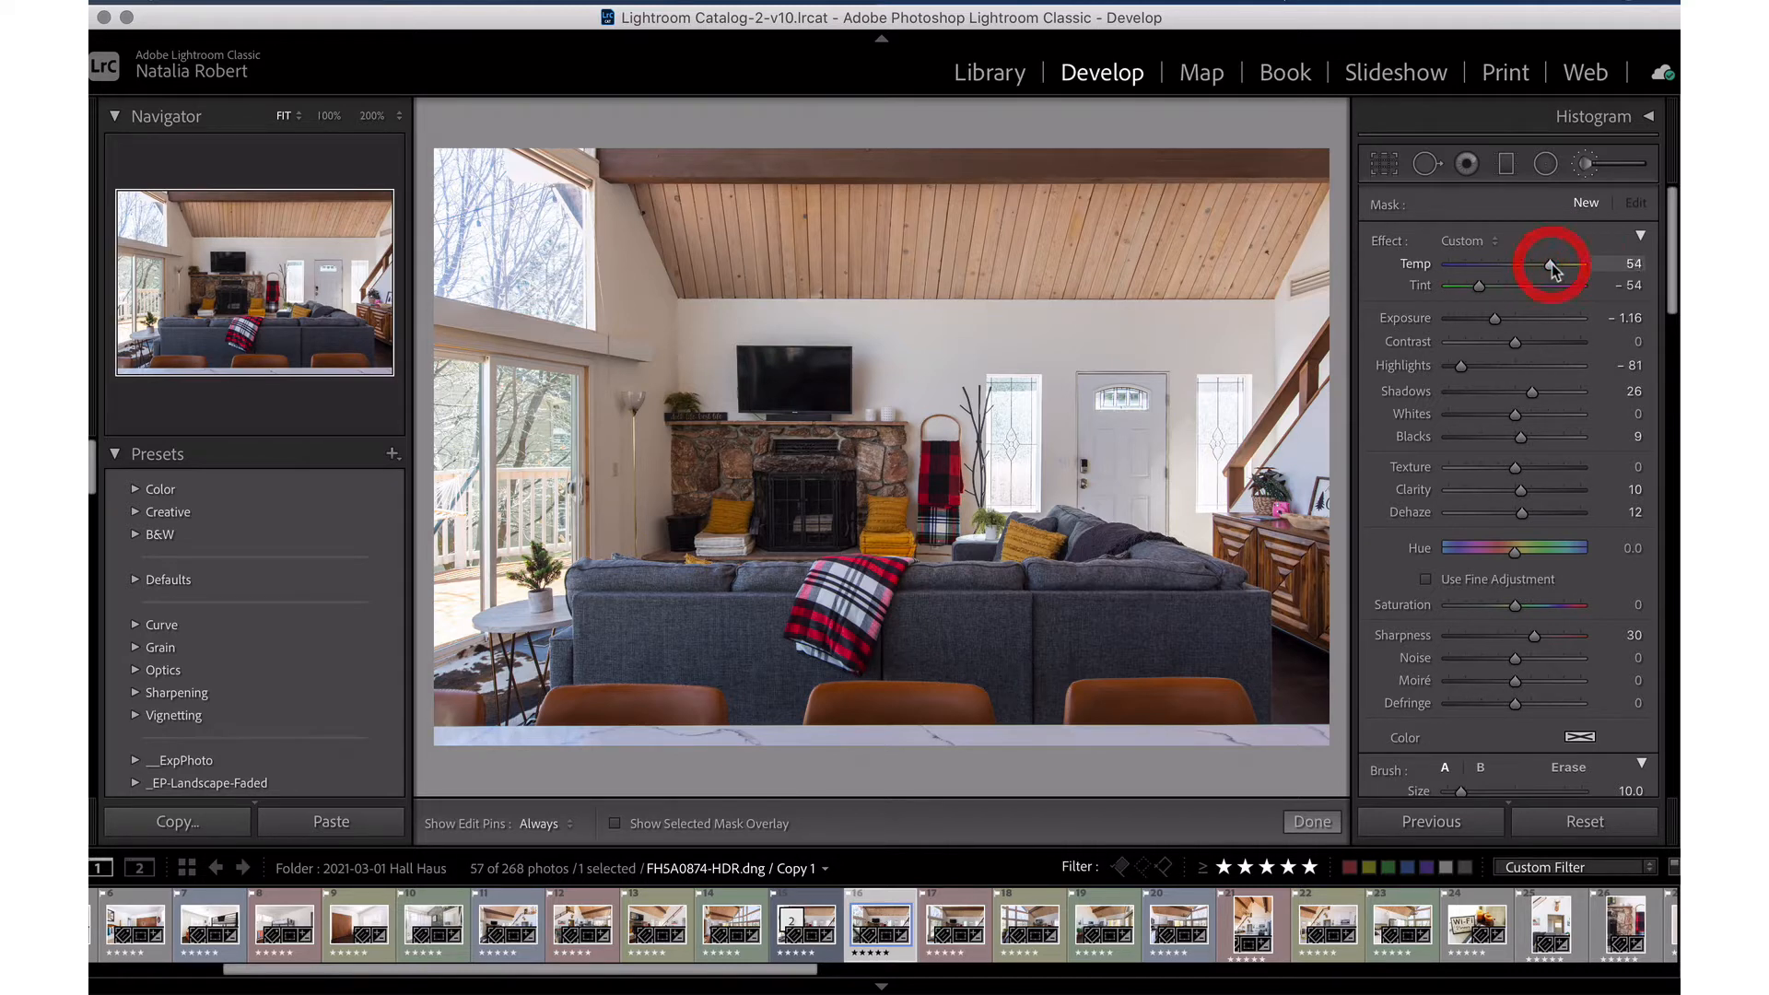
pyautogui.click(1478, 286)
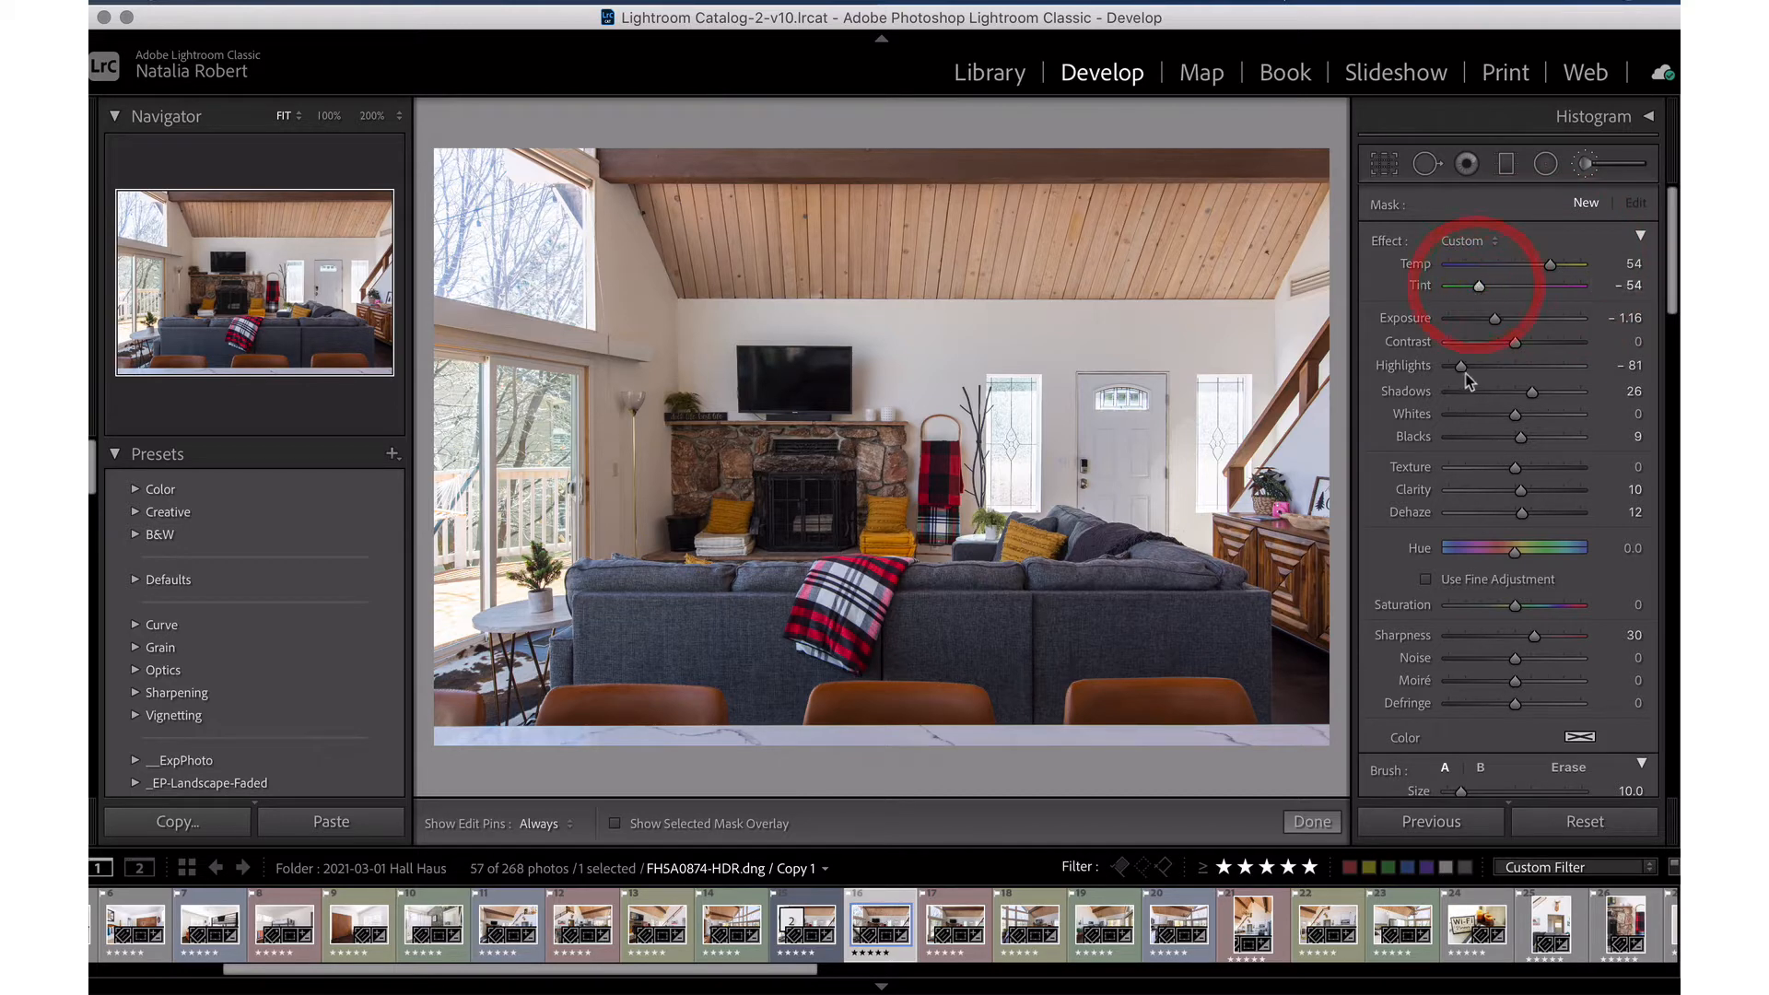
pyautogui.click(1494, 318)
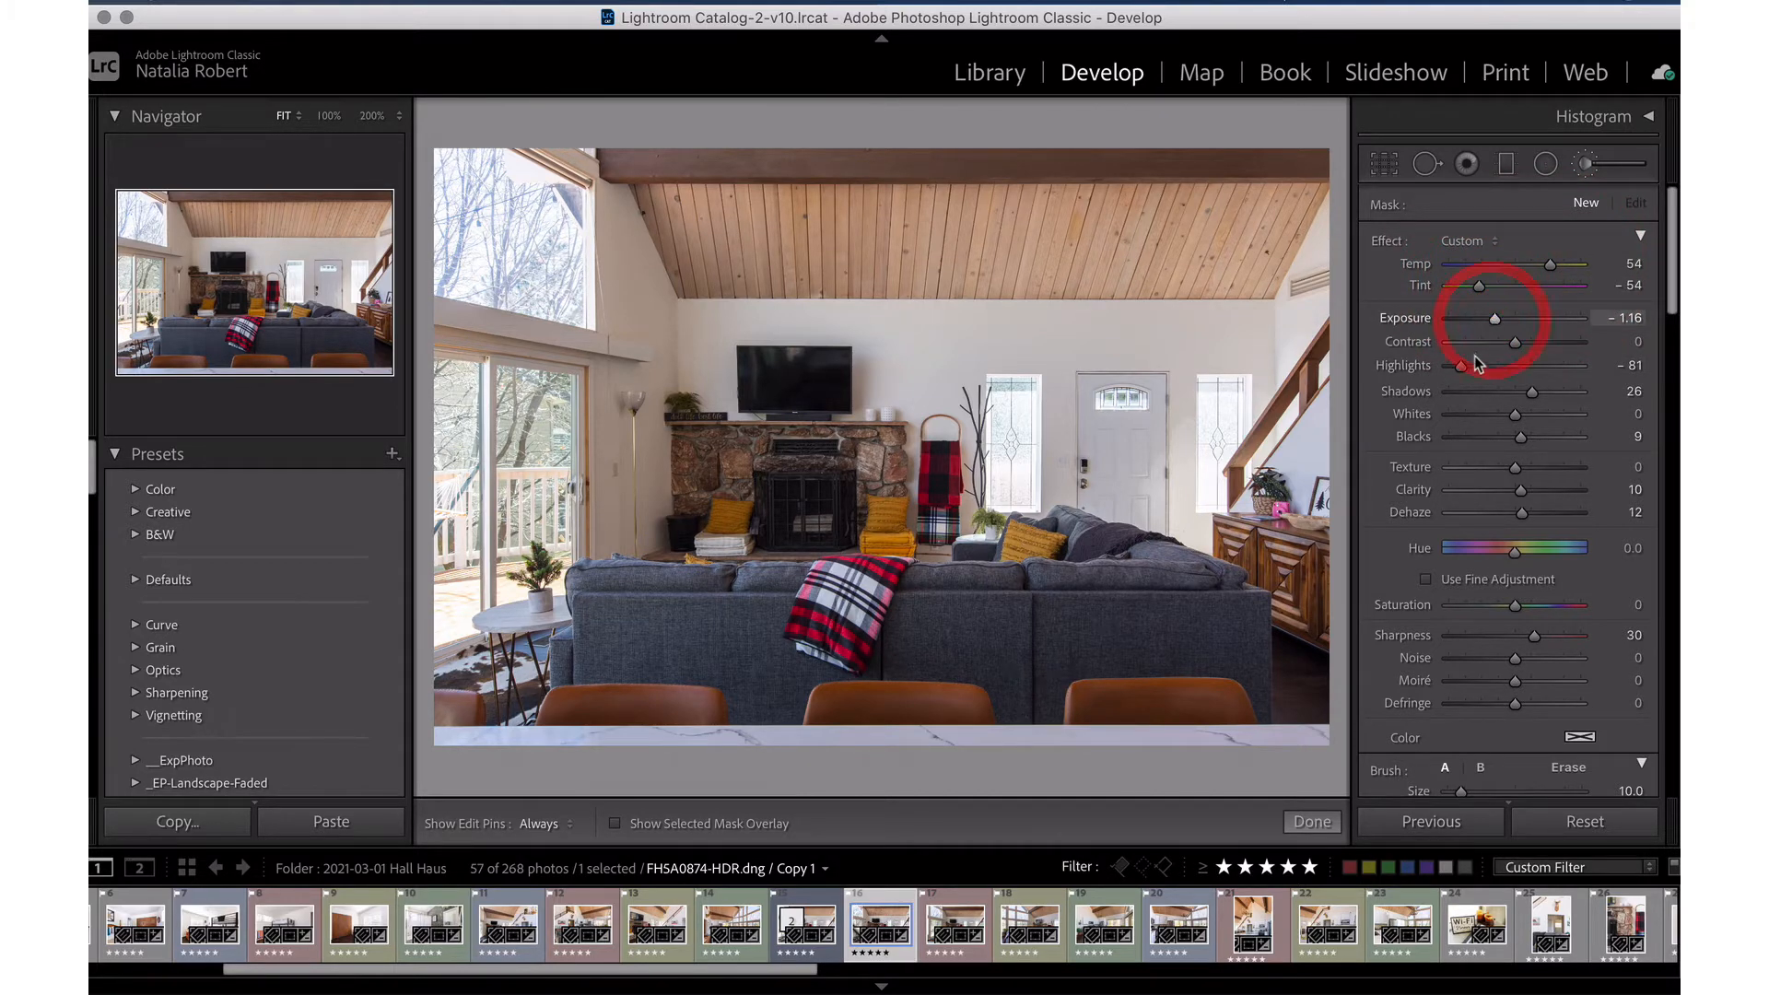
pyautogui.click(1460, 366)
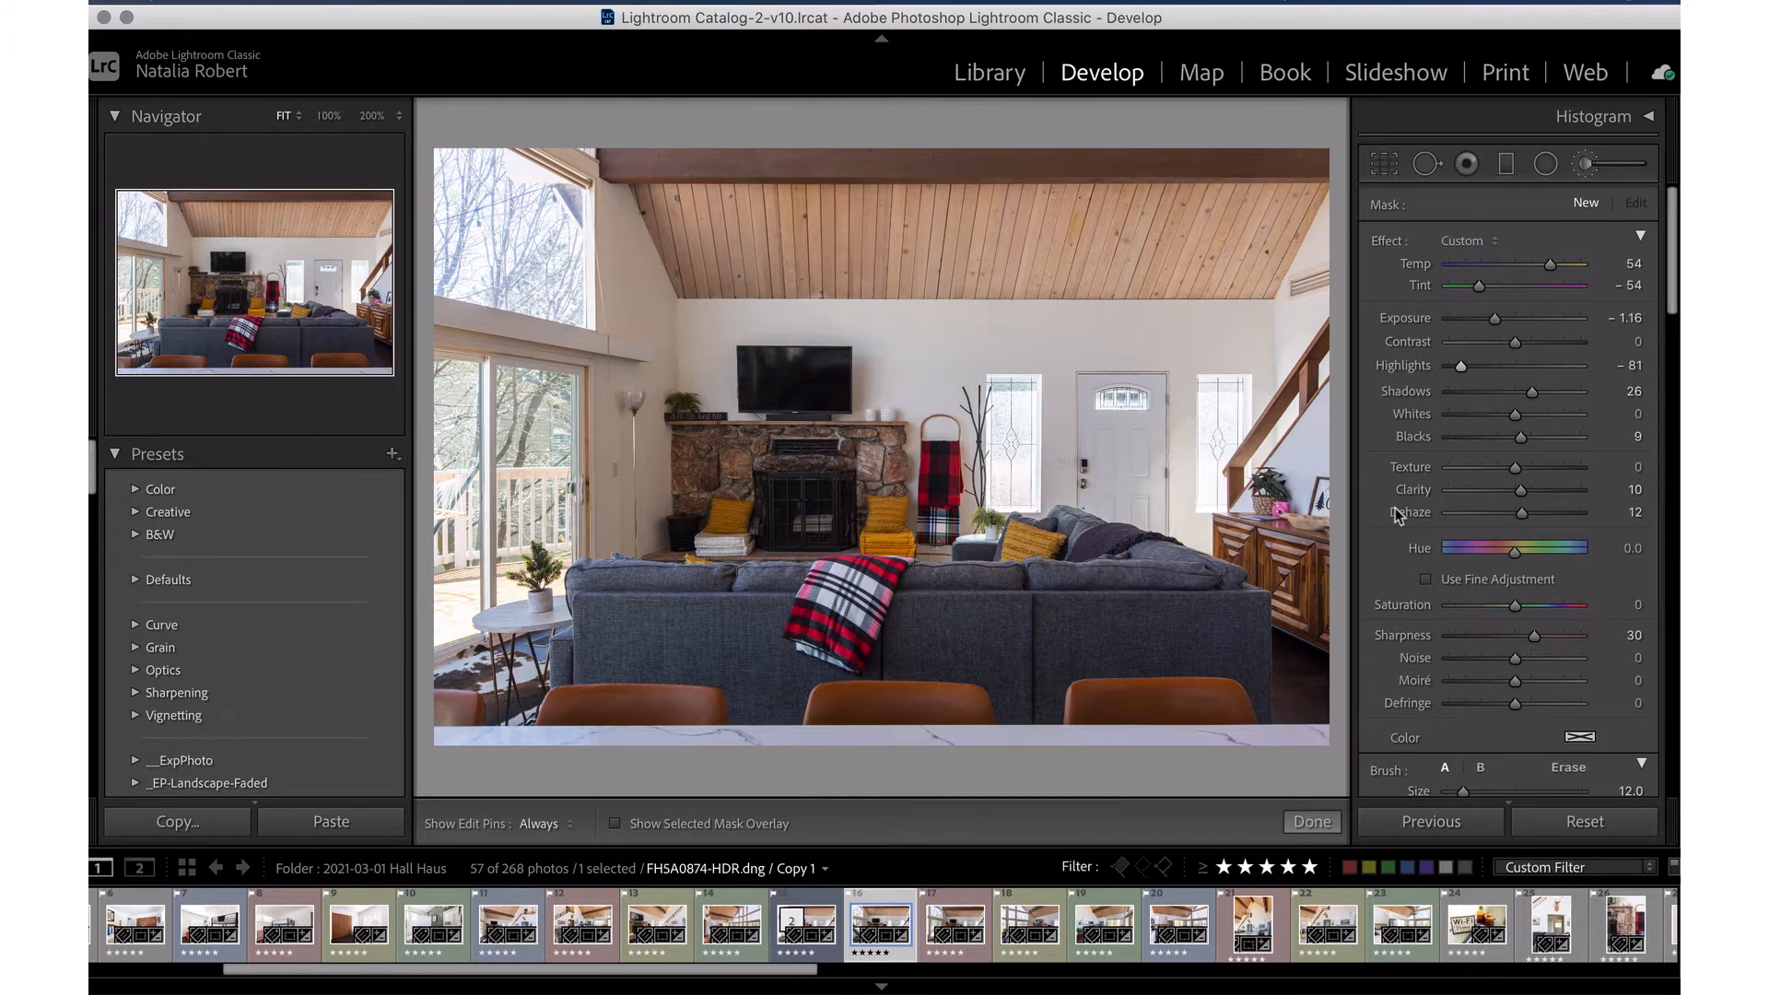
# Vary the brush's Feather between low and high values to compare edge softness, leaving it at 100.
pyautogui.scroll(-10, 1502, 488)
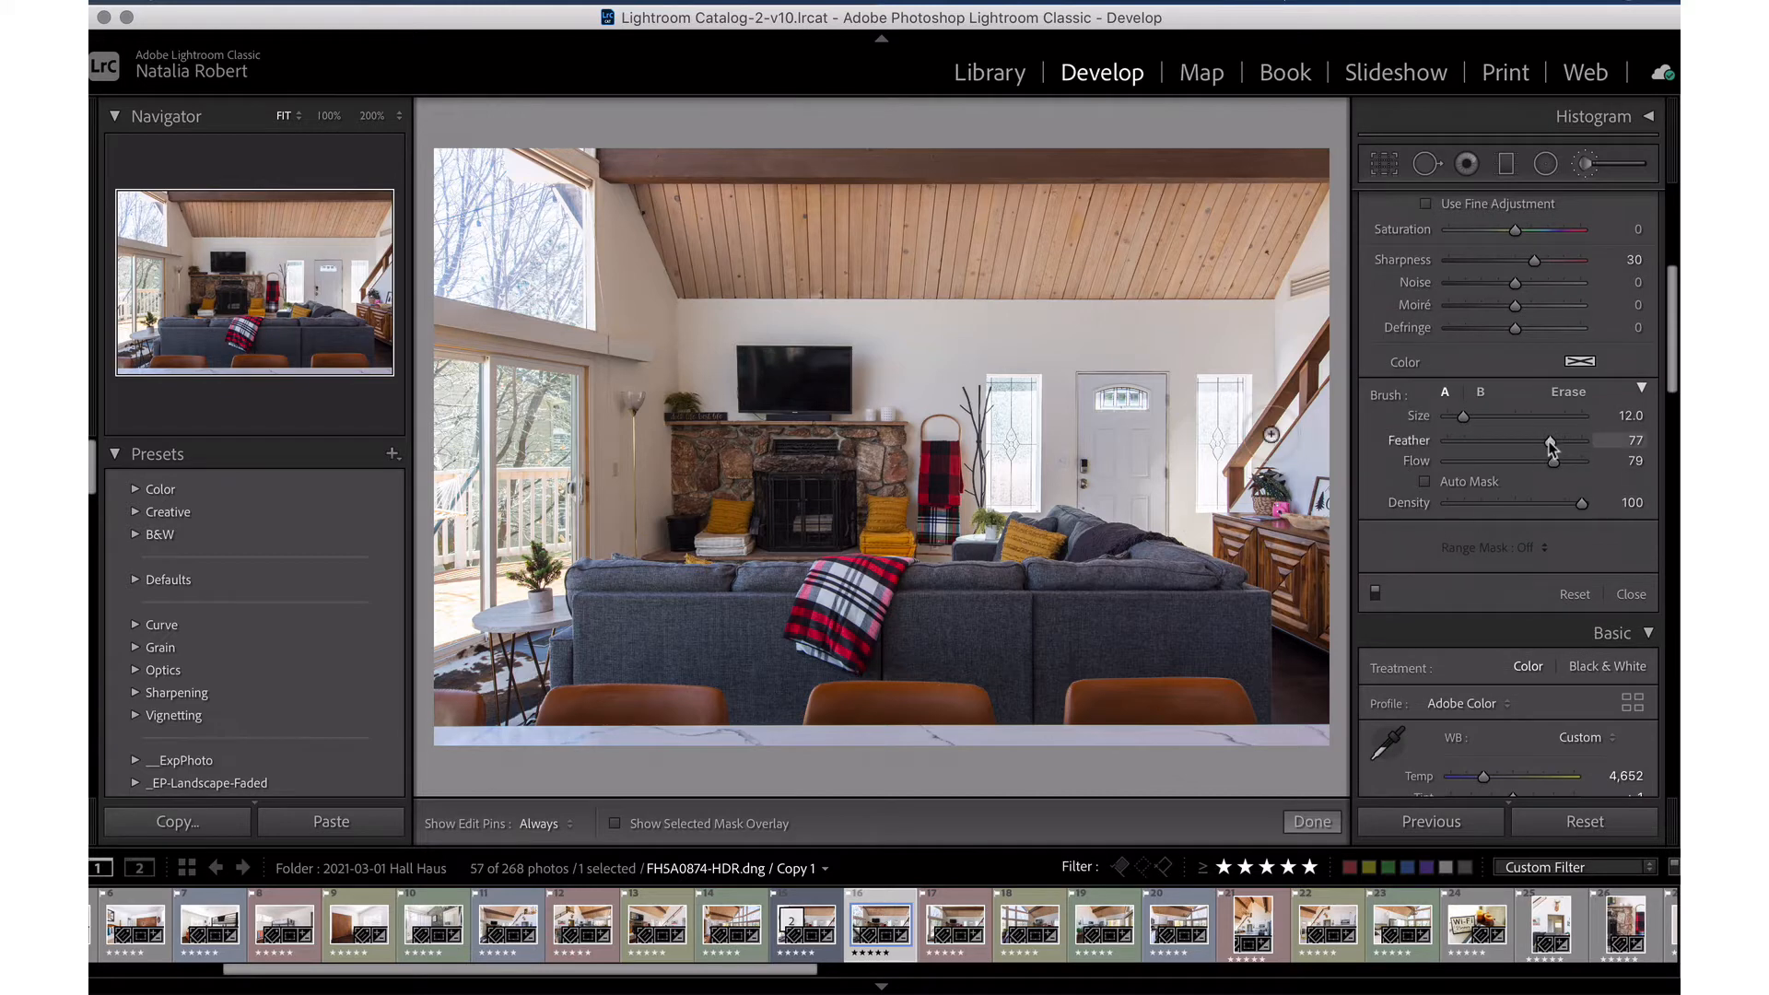
pyautogui.moveTo(1549, 440); pyautogui.dragTo(1571, 443)
pyautogui.moveTo(1578, 440); pyautogui.dragTo(1481, 444)
pyautogui.moveTo(1481, 445)
pyautogui.mouseDown()
pyautogui.moveTo(1592, 438)
pyautogui.moveTo(1433, 447)
pyautogui.moveTo(1577, 442)
pyautogui.mouseUp()
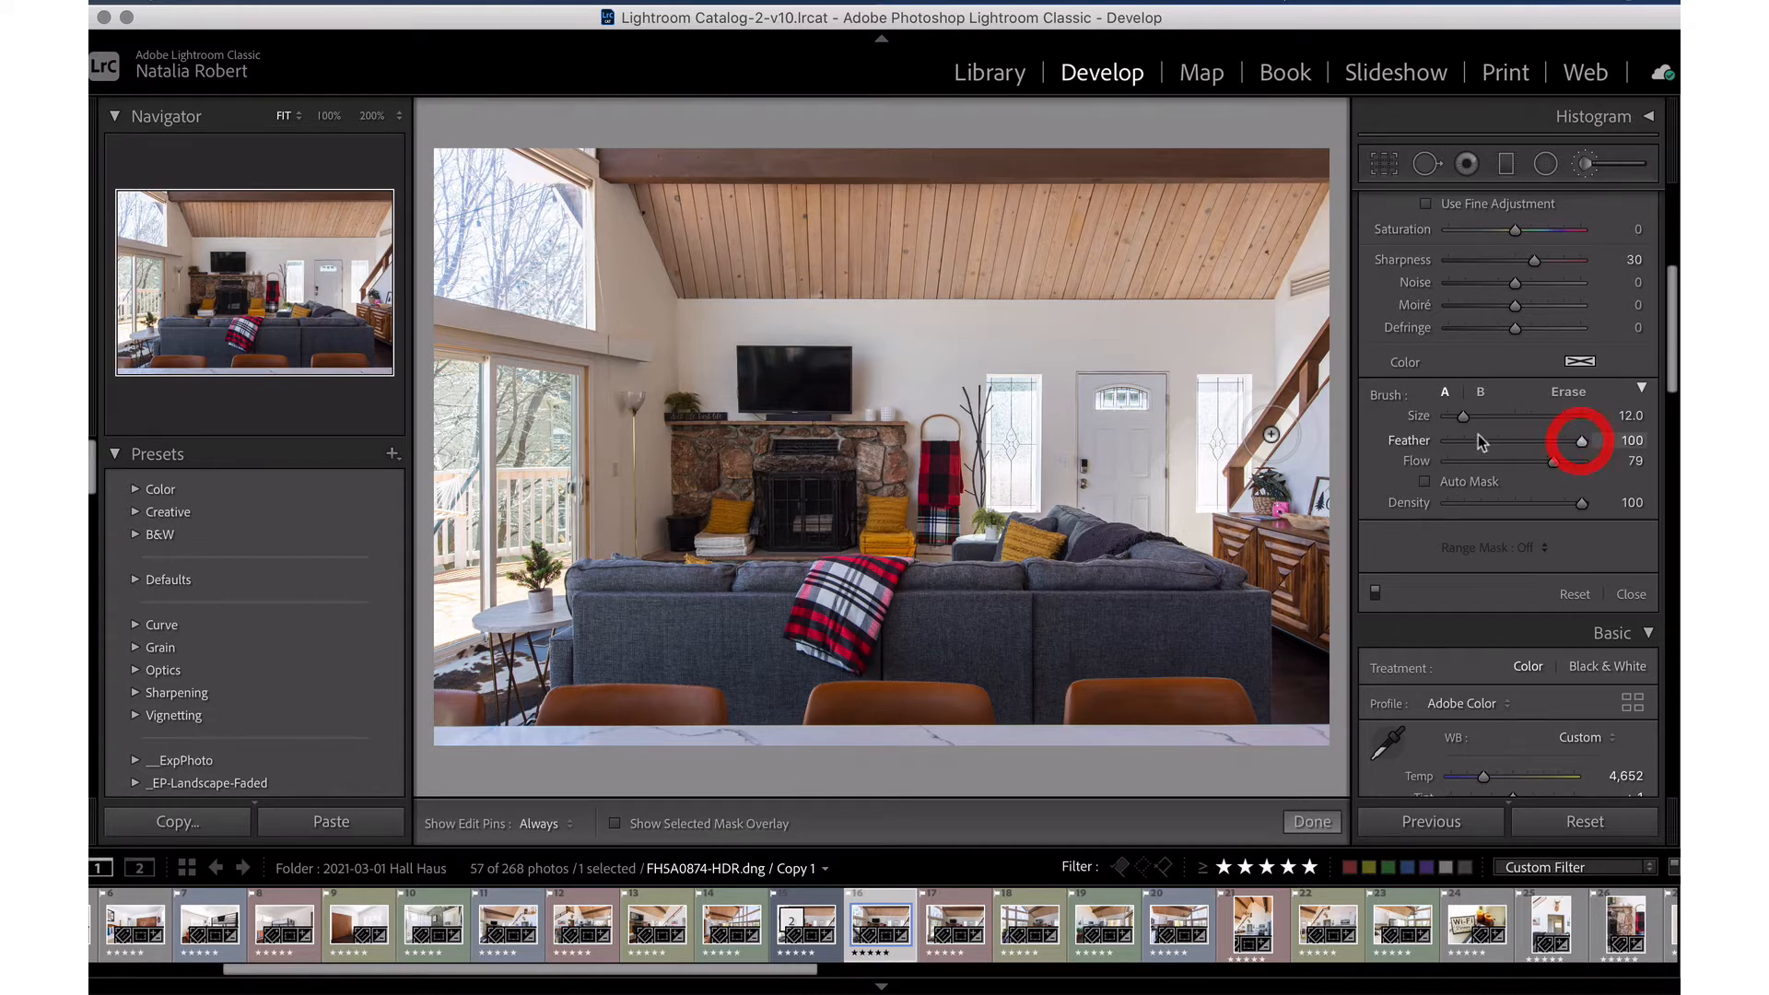
# Enlarge the brush to size 27.8 and lower its Feather to 17.
pyautogui.moveTo(1462, 416); pyautogui.dragTo(1483, 416)
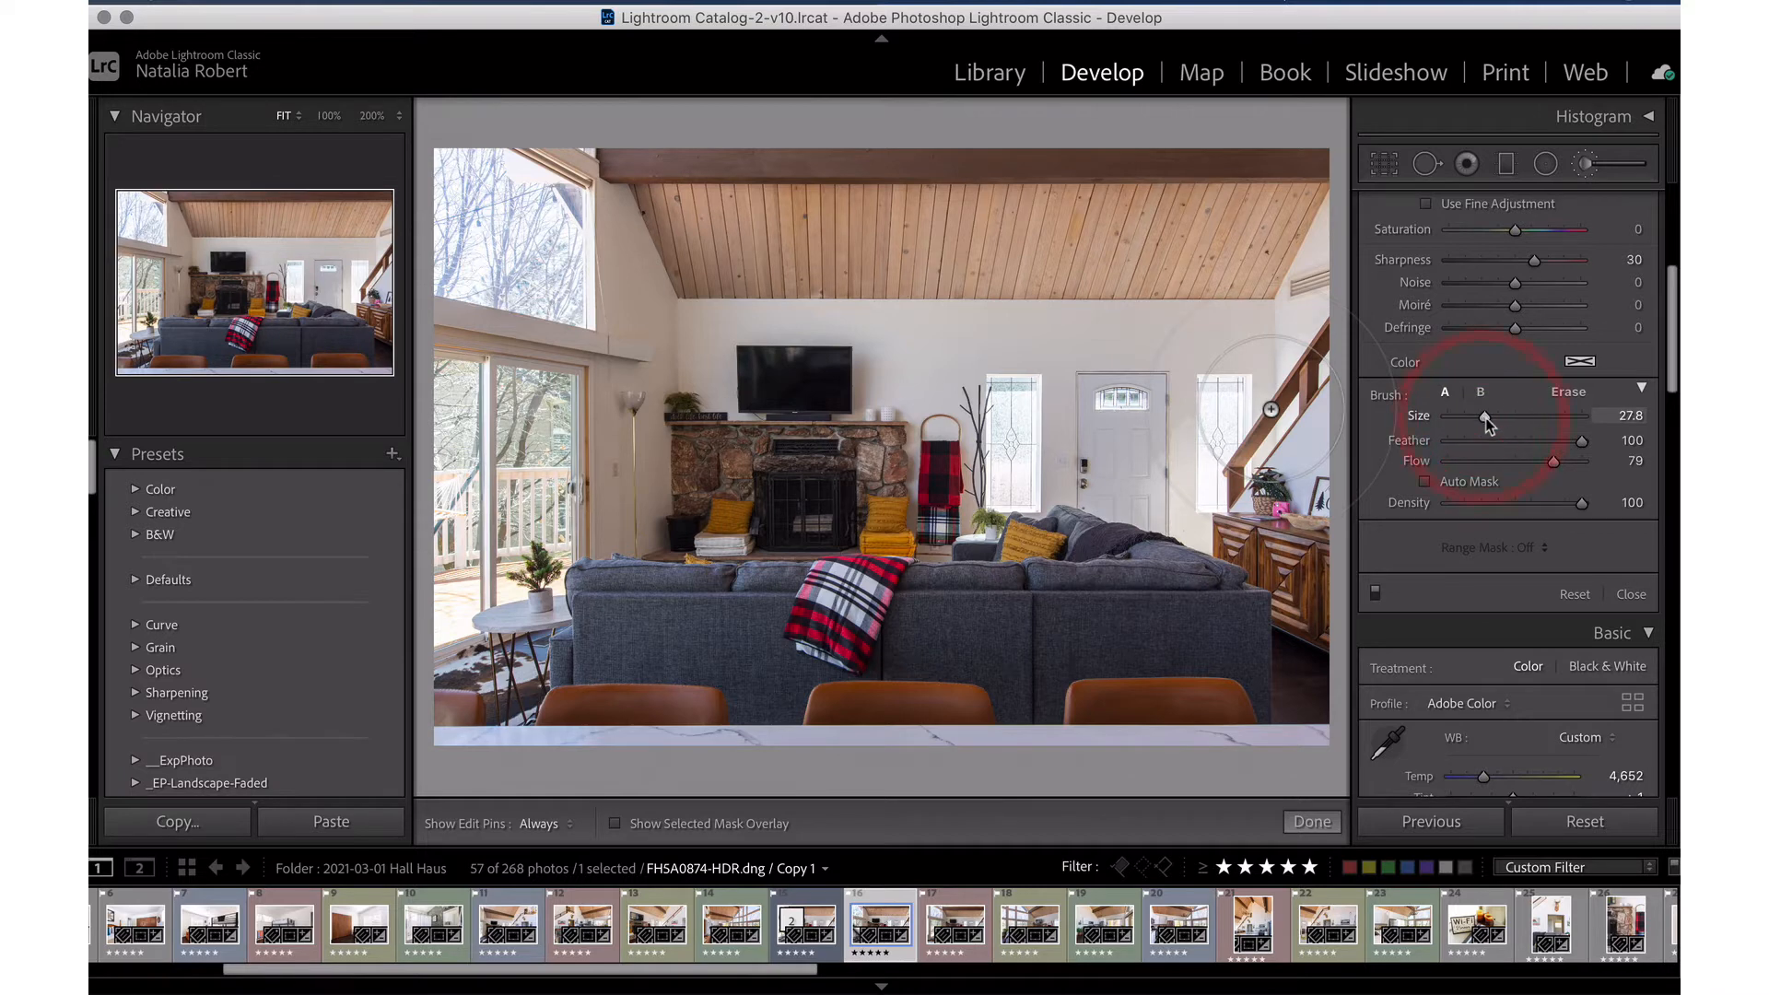
pyautogui.moveTo(1583, 439)
pyautogui.mouseDown()
pyautogui.moveTo(1477, 445)
pyautogui.moveTo(1577, 439)
pyautogui.moveTo(1525, 445)
pyautogui.mouseUp()
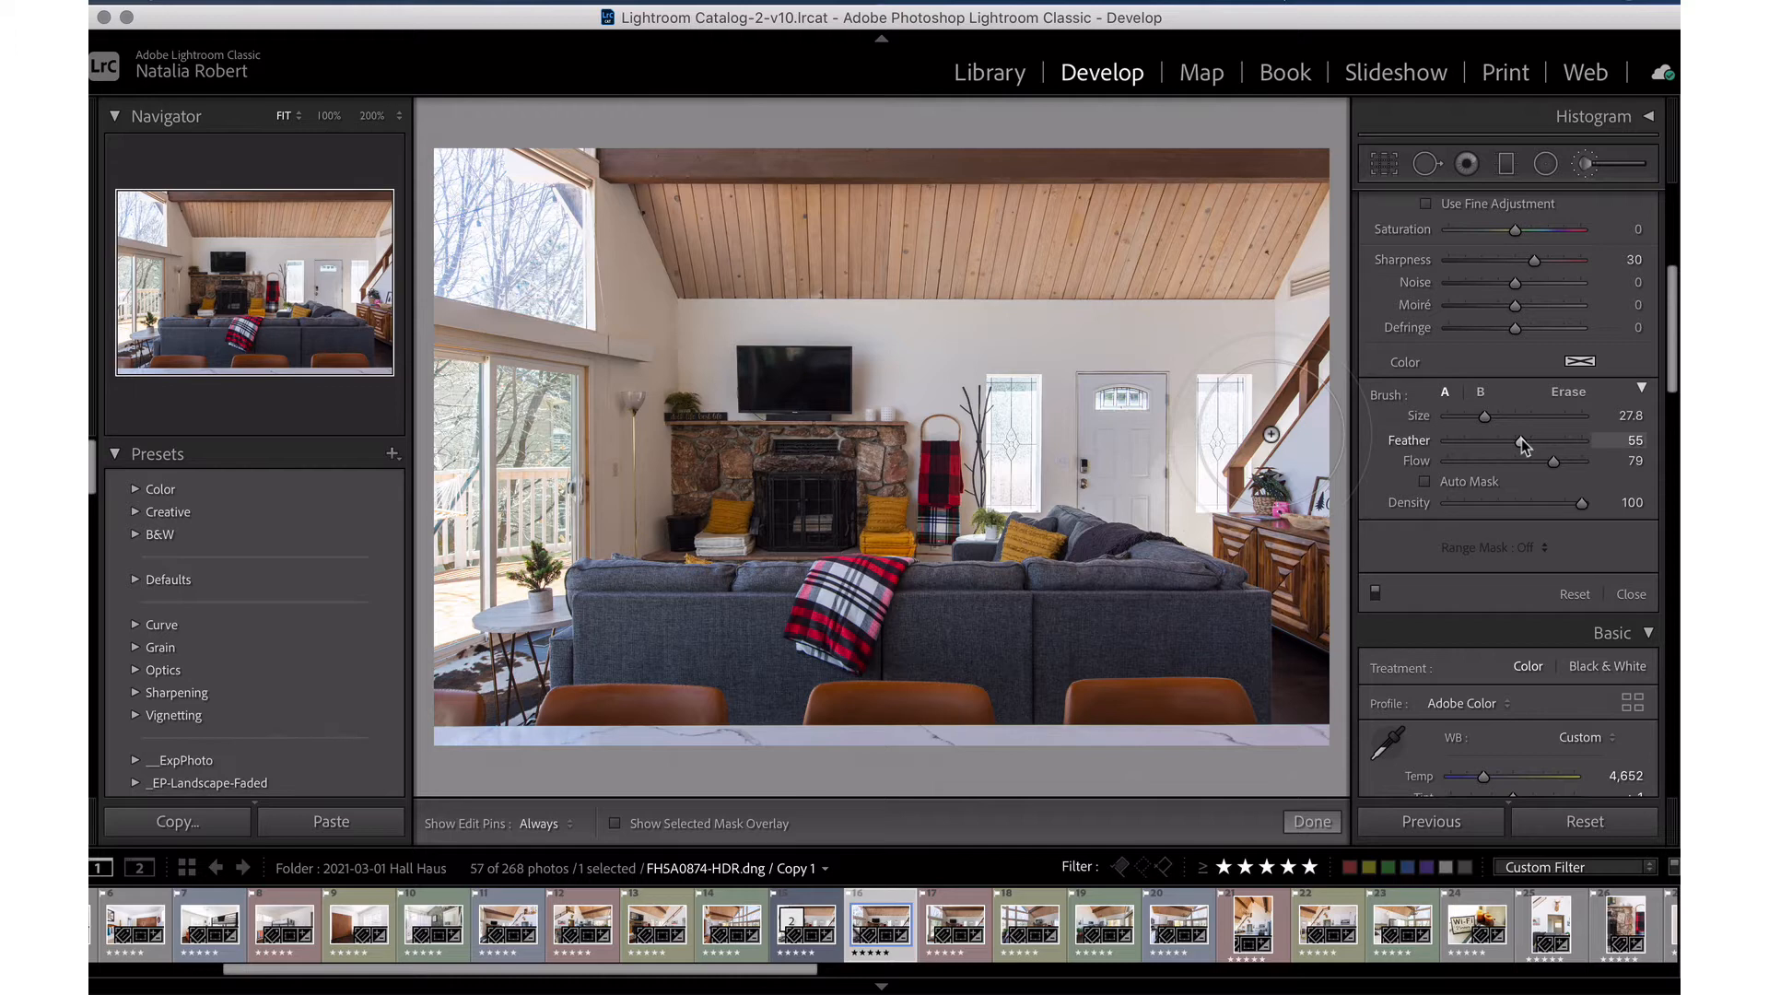
pyautogui.moveTo(1522, 445); pyautogui.dragTo(1470, 443)
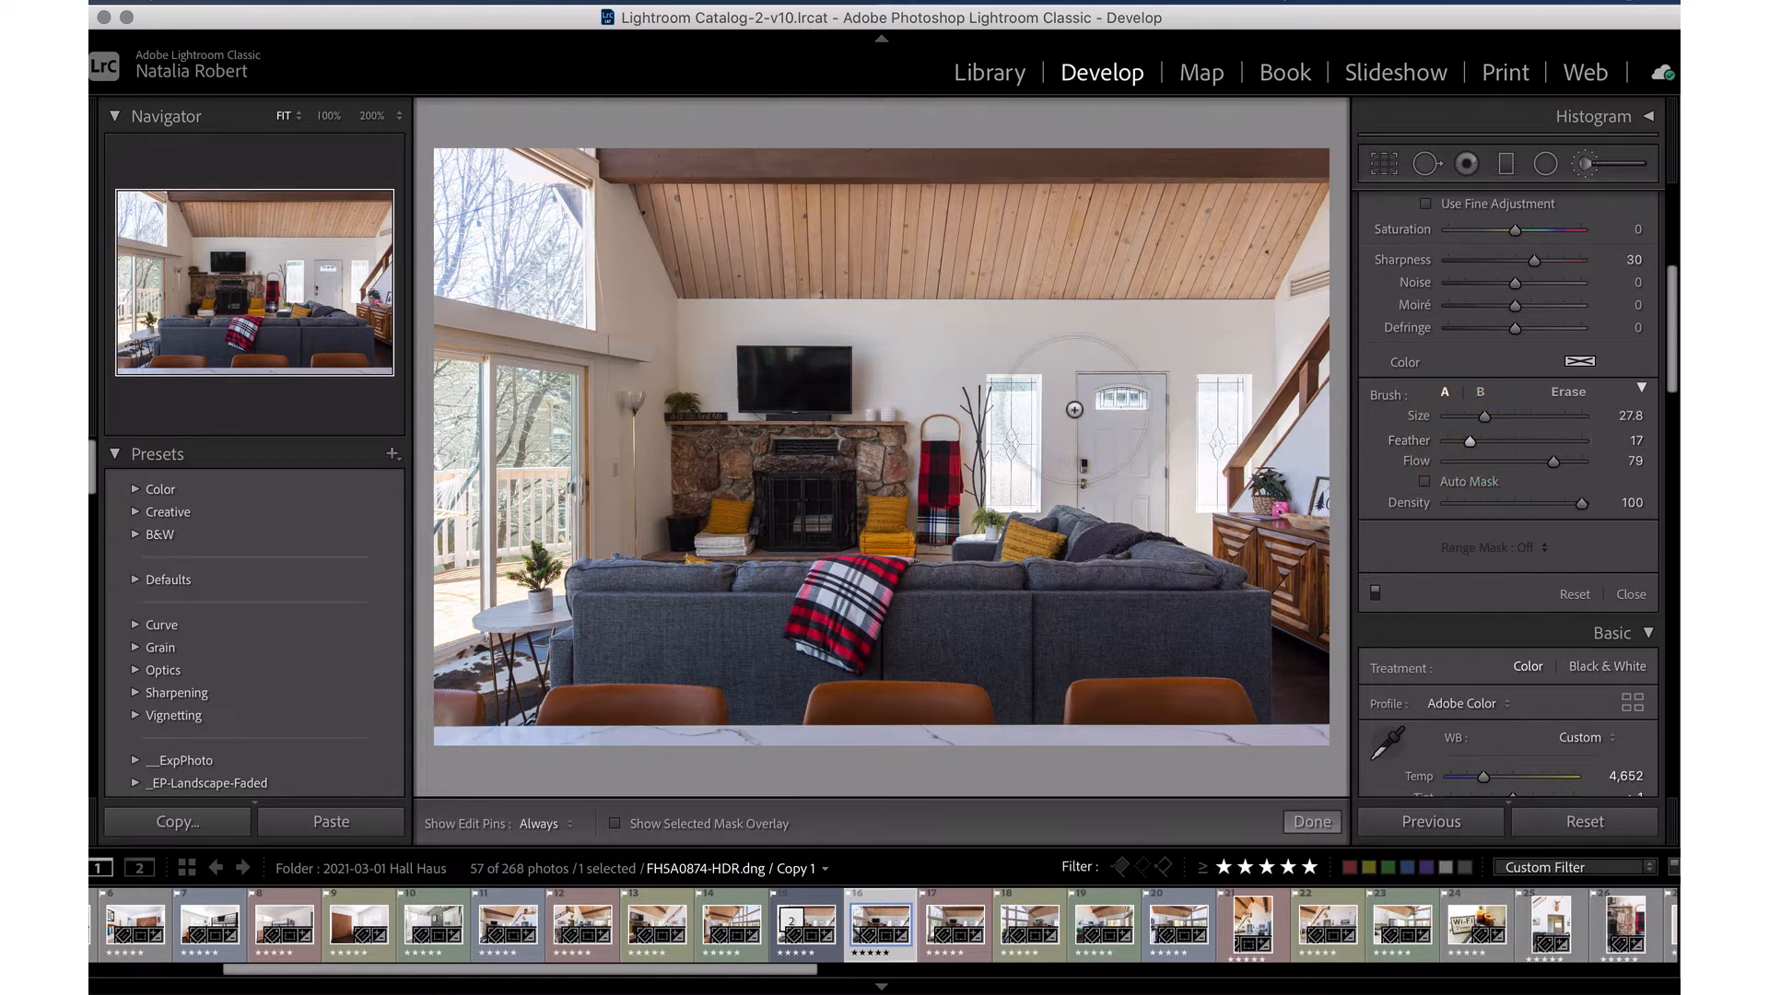
# Reduce the brush size to 10.0 and paint a hard-edged horizontal patch on the right part of the wood ceiling.
pyautogui.press('[')
pyautogui.press('[')
pyautogui.press('[')
pyautogui.press('[')
pyautogui.press('[')
pyautogui.press('[')
pyautogui.press('[')
pyautogui.press('[')
pyautogui.press('[')
pyautogui.press('h')
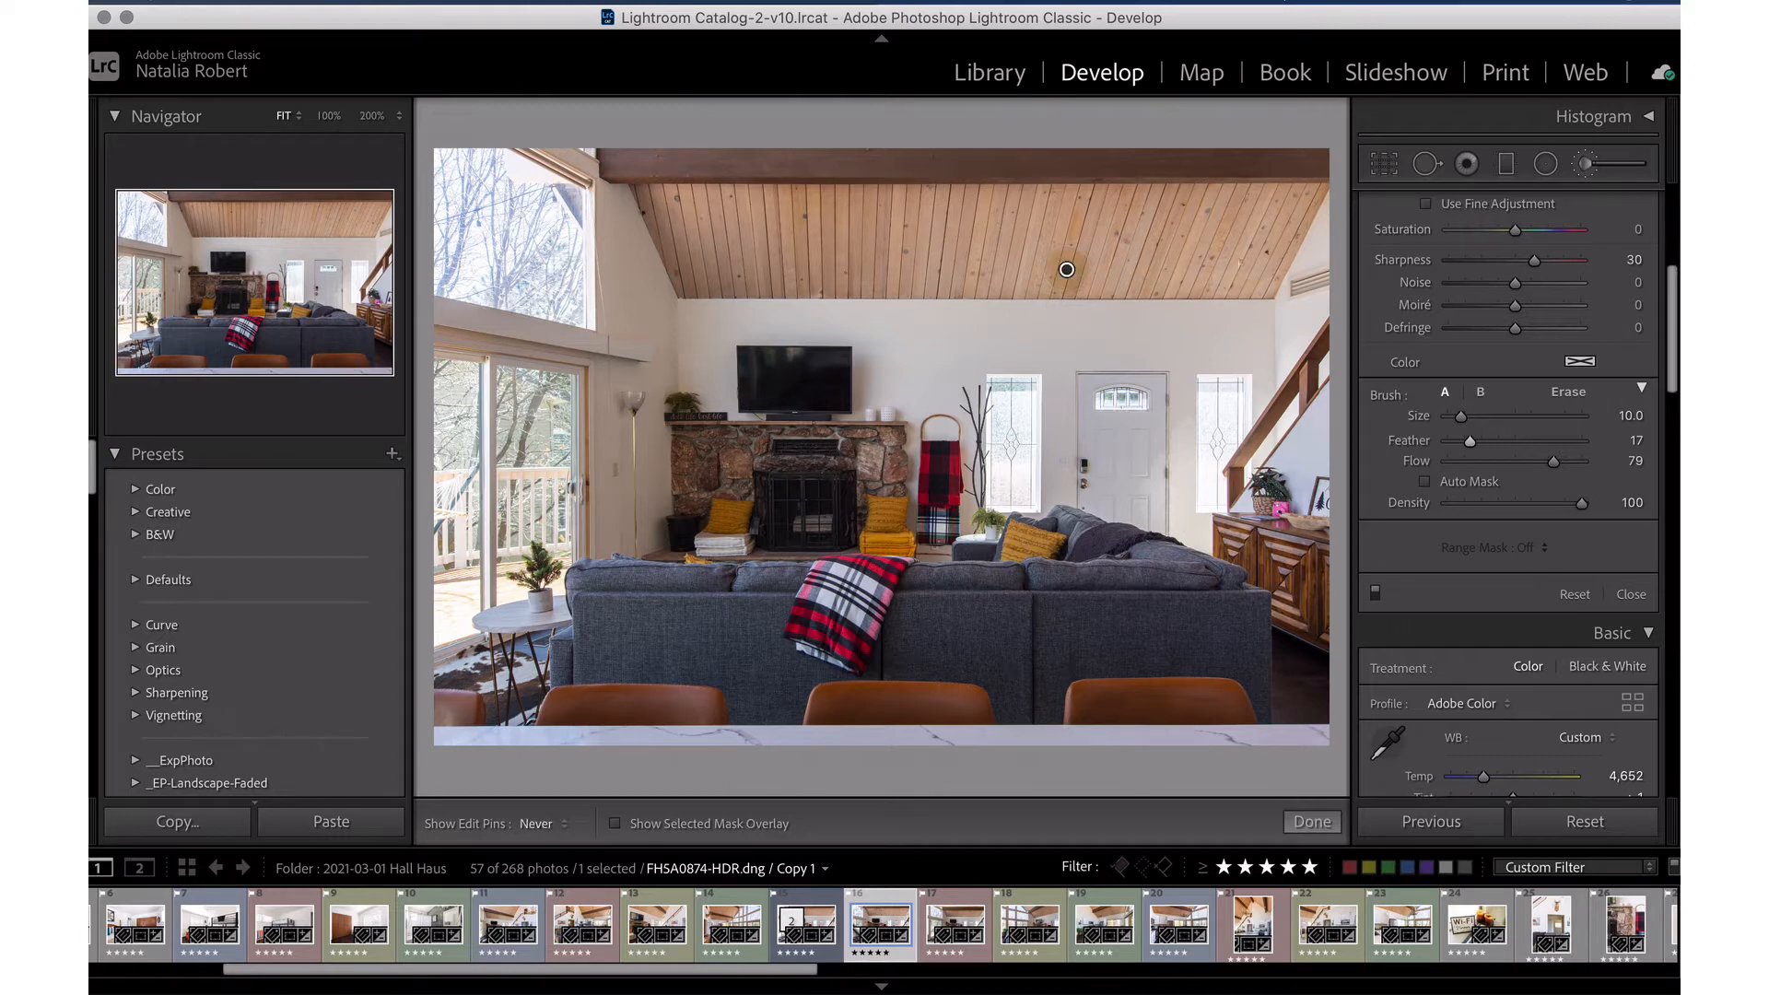
pyautogui.moveTo(1069, 269)
pyautogui.mouseDown()
pyautogui.moveTo(1243, 265)
pyautogui.moveTo(1043, 262)
pyautogui.moveTo(1221, 249)
pyautogui.moveTo(1059, 241)
pyautogui.moveTo(1154, 244)
pyautogui.mouseUp()
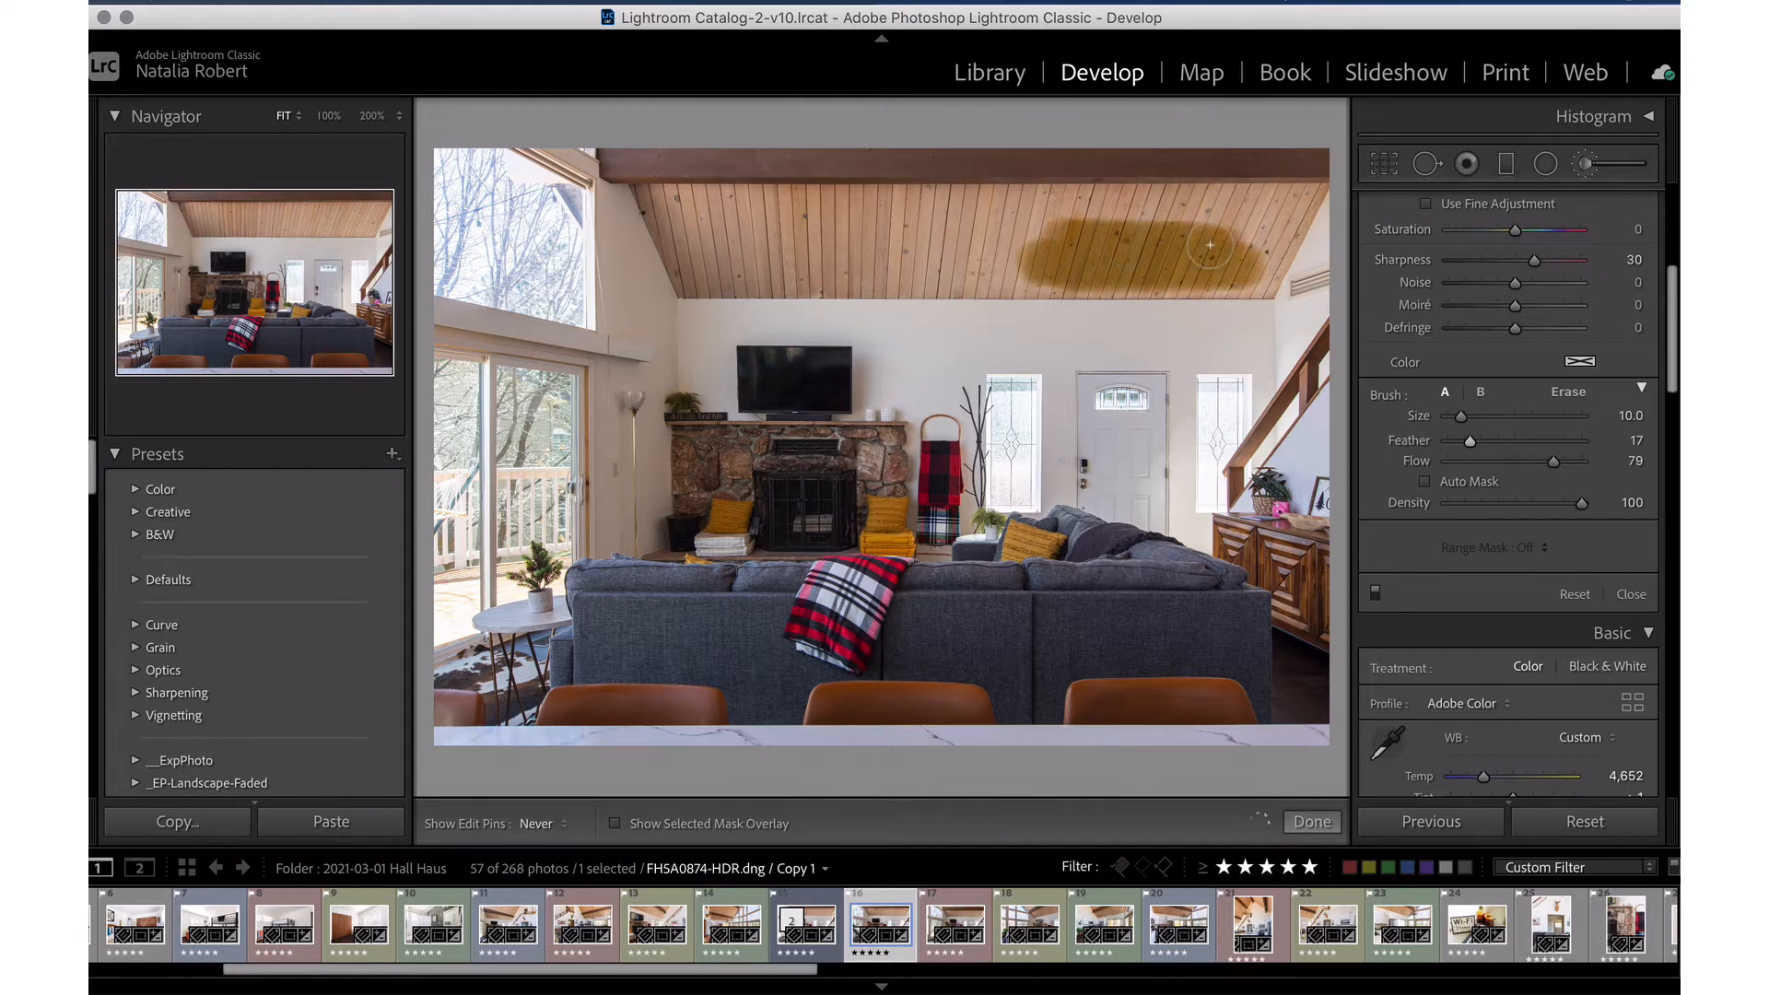
pyautogui.press('h')
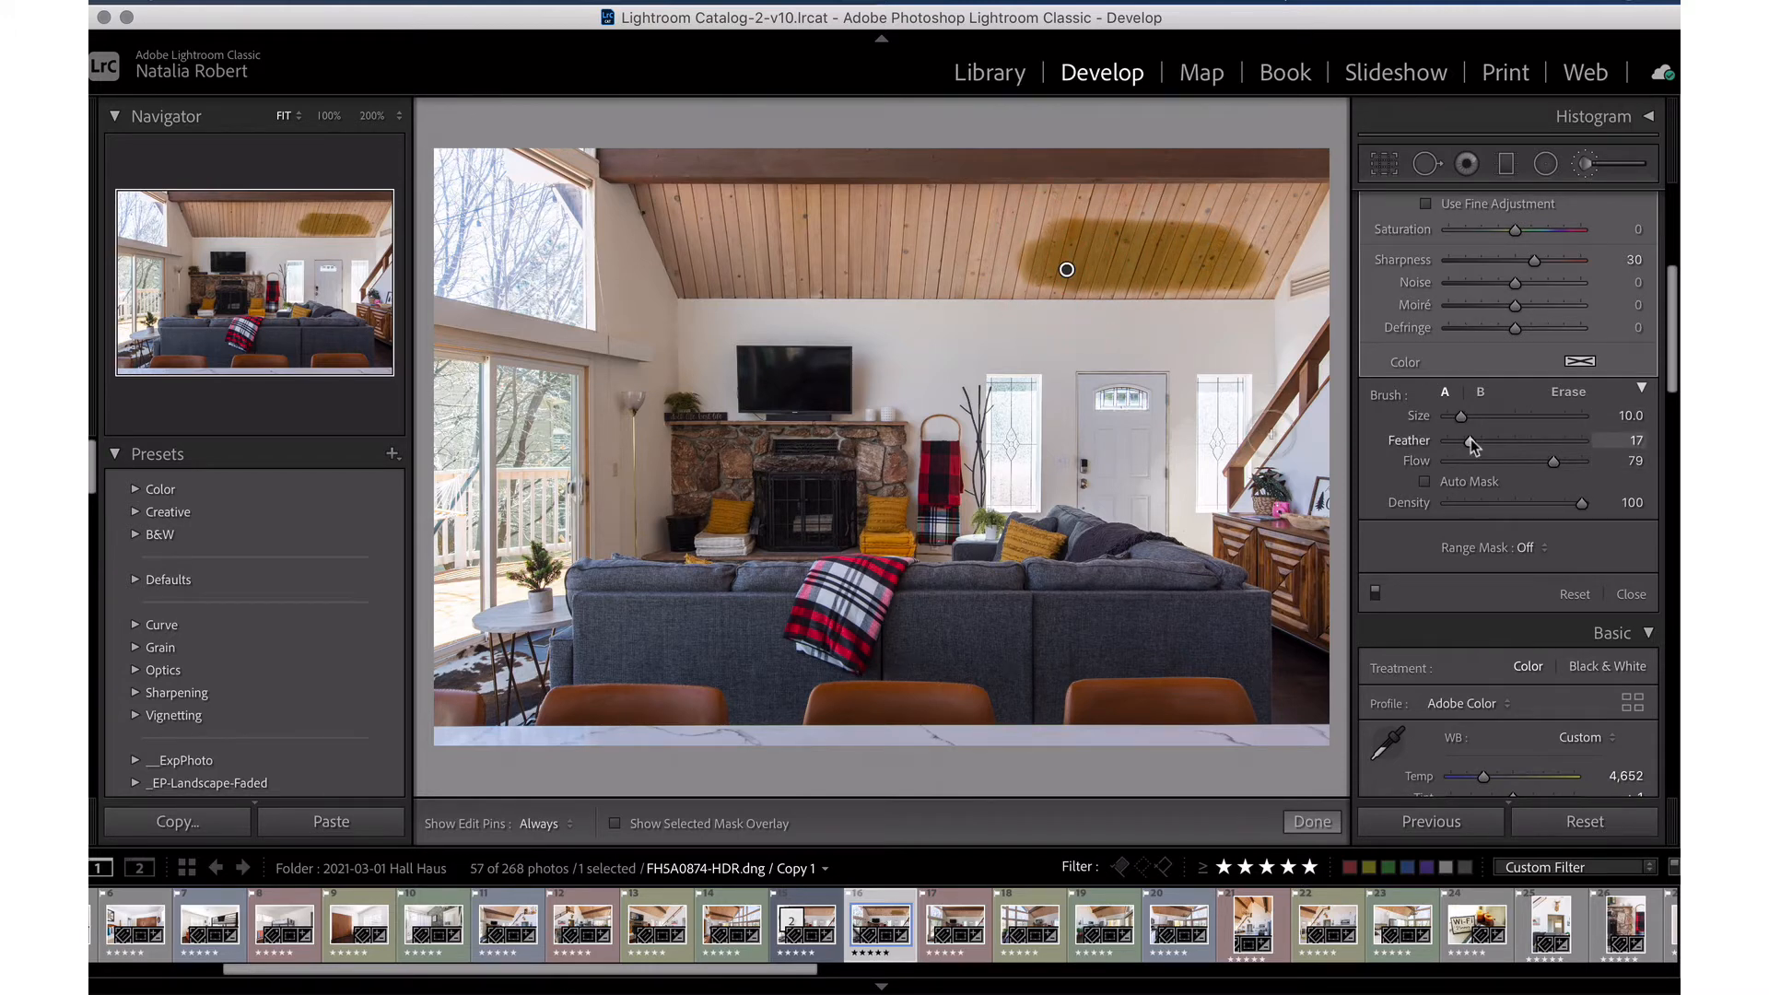
# Start a new brush mask with Feather 83 and paint a soft-edged patch across the left part of the wood ceiling.
pyautogui.scroll(10, 1470, 440)
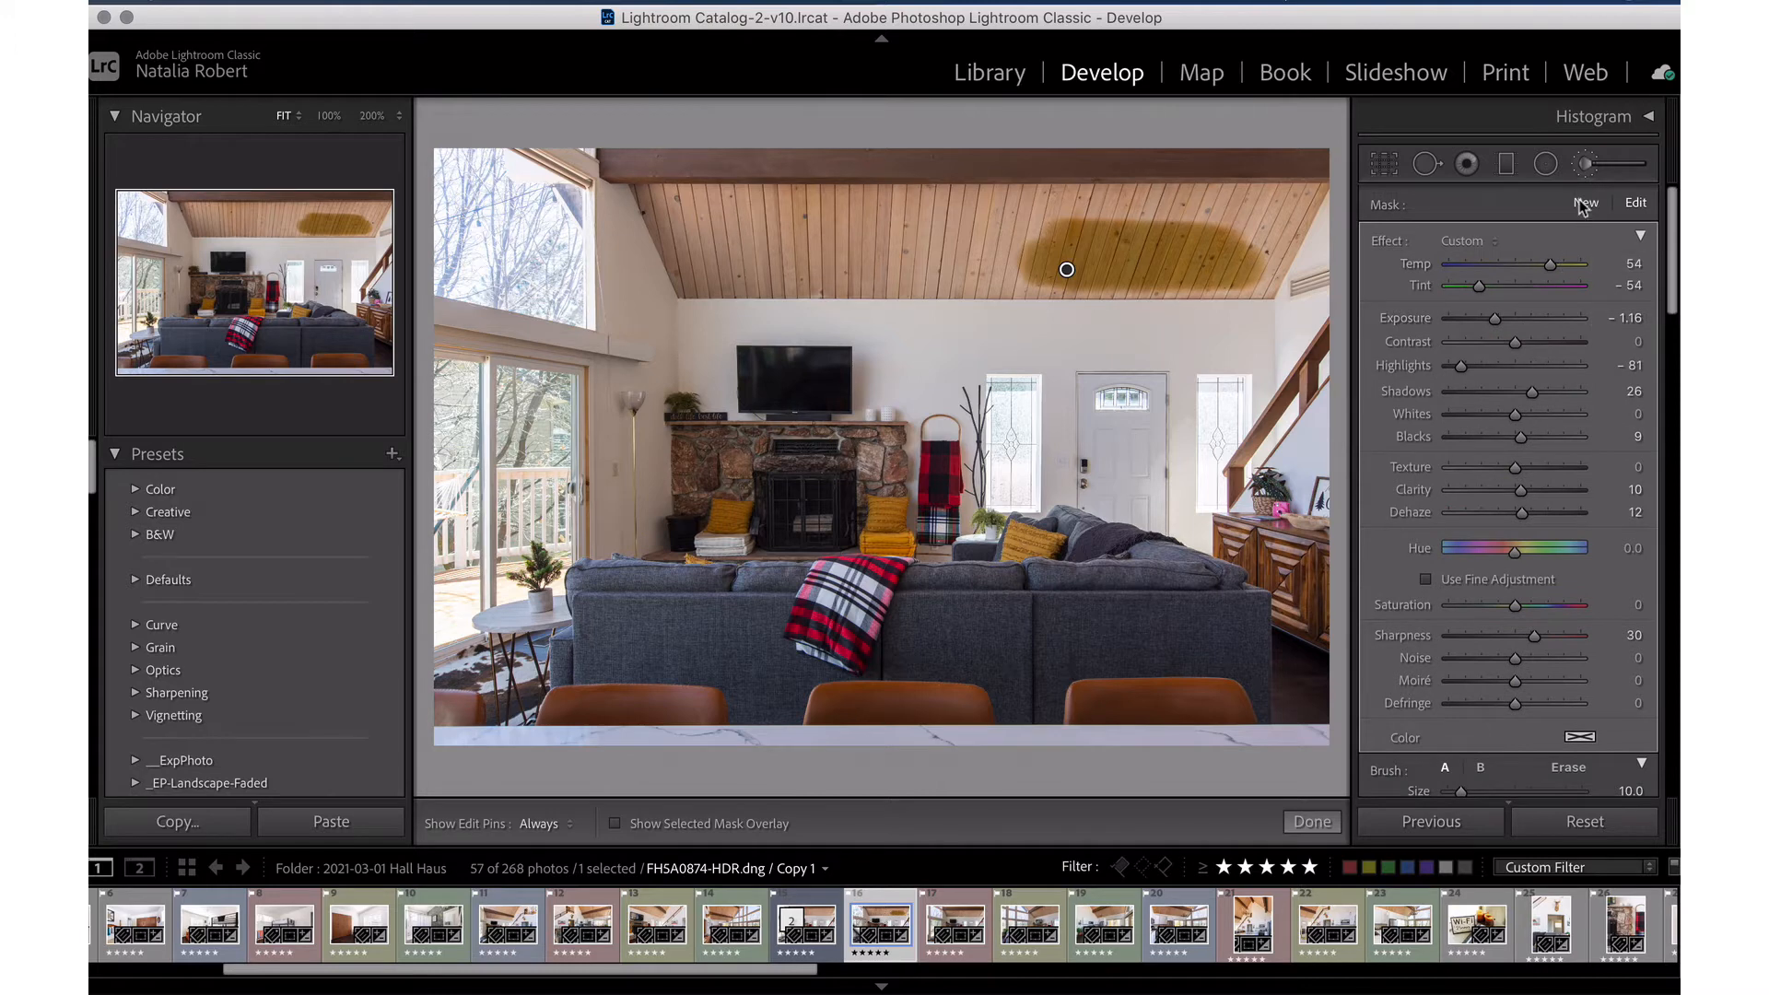
pyautogui.click(1583, 204)
pyautogui.scroll(-6, 1435, 538)
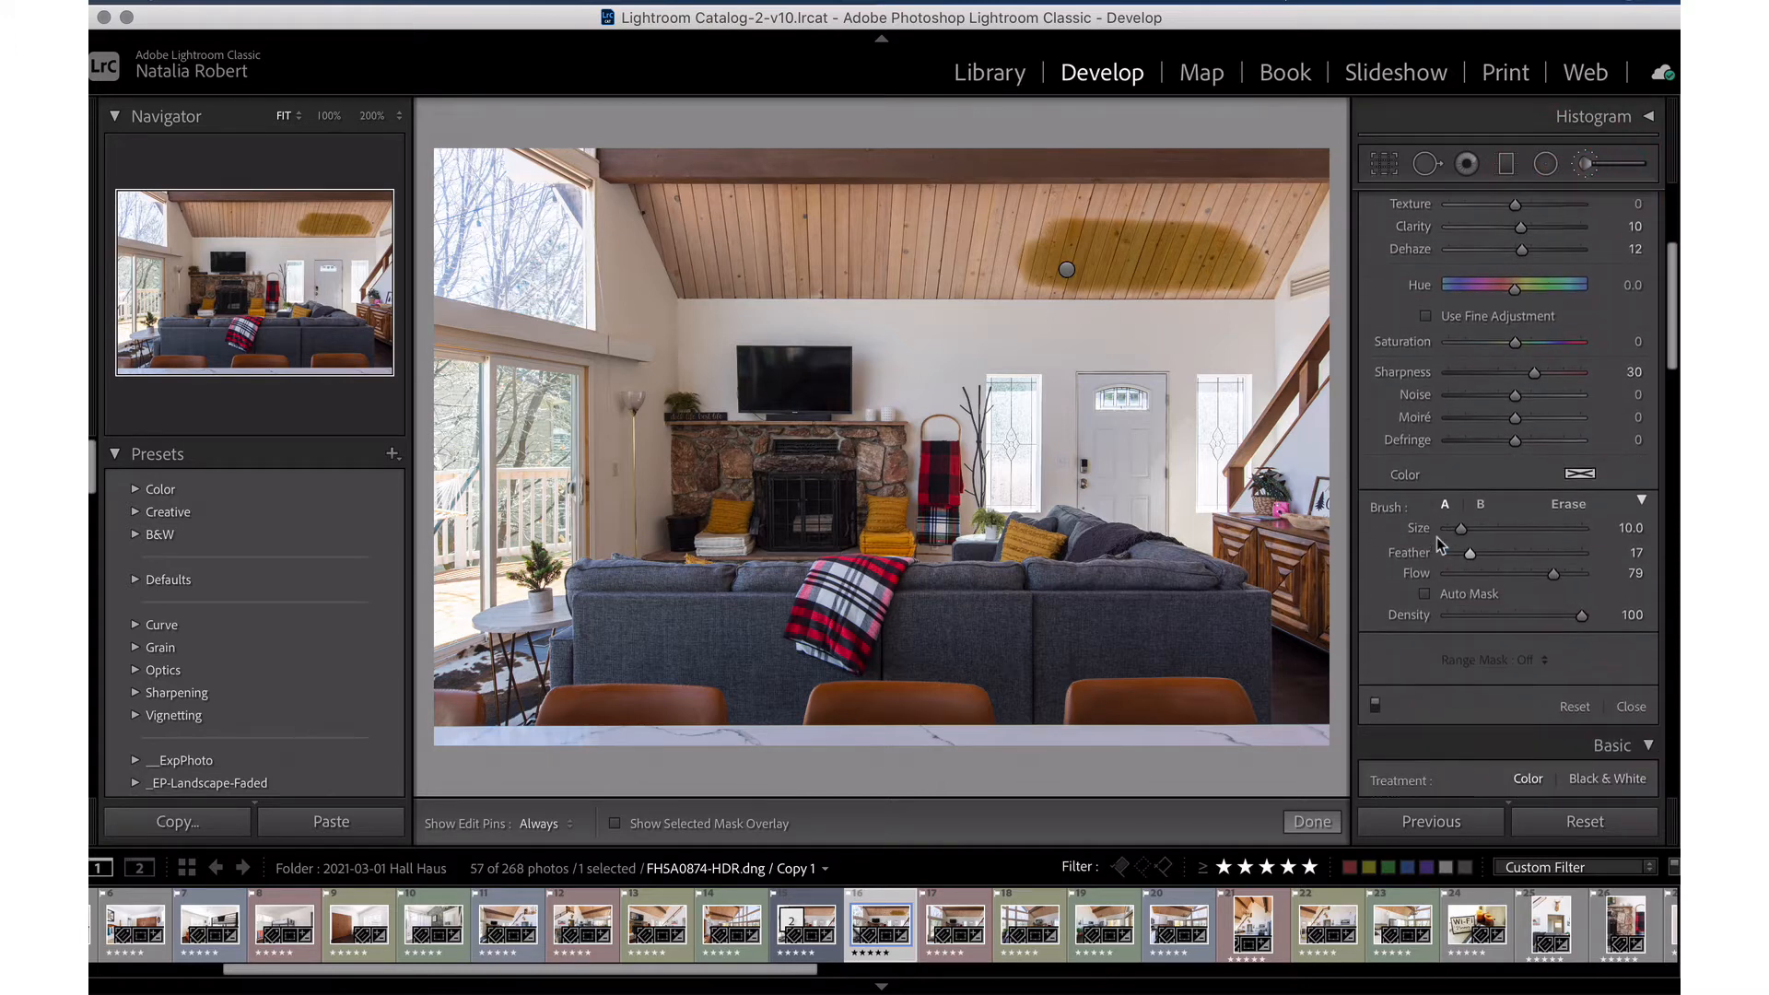
pyautogui.scroll(-1, 1435, 538)
pyautogui.moveTo(1470, 516); pyautogui.dragTo(1557, 516)
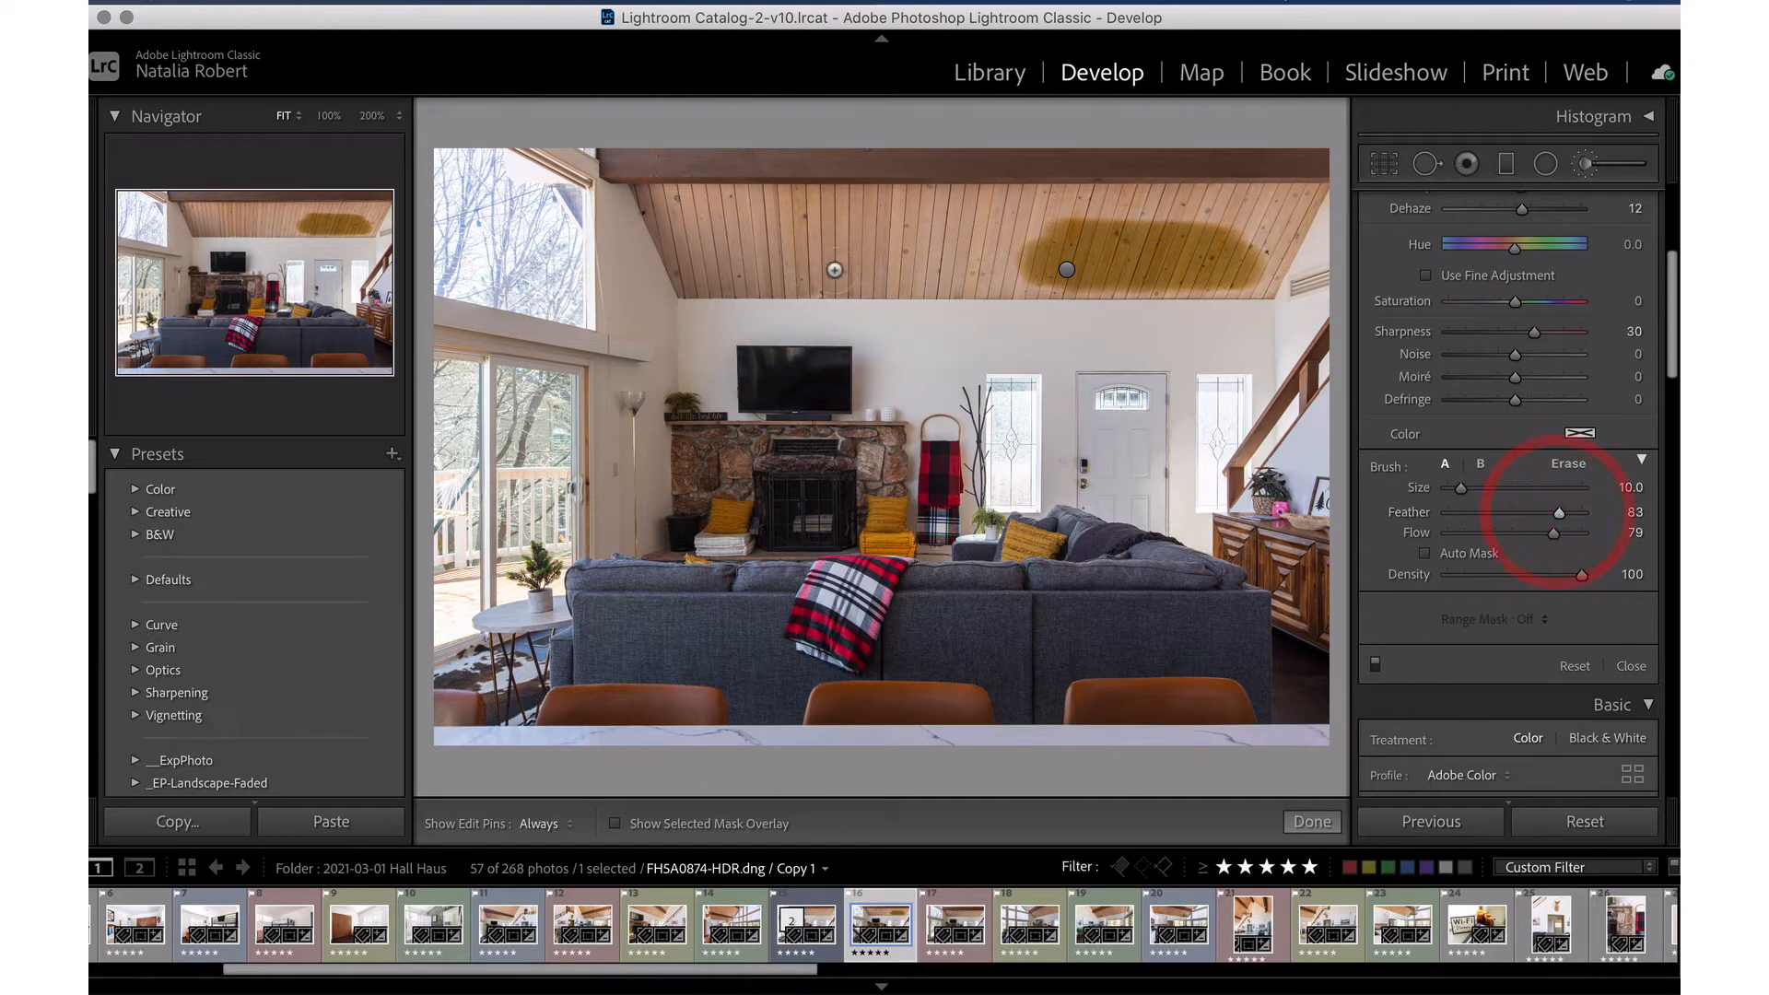
pyautogui.press('h')
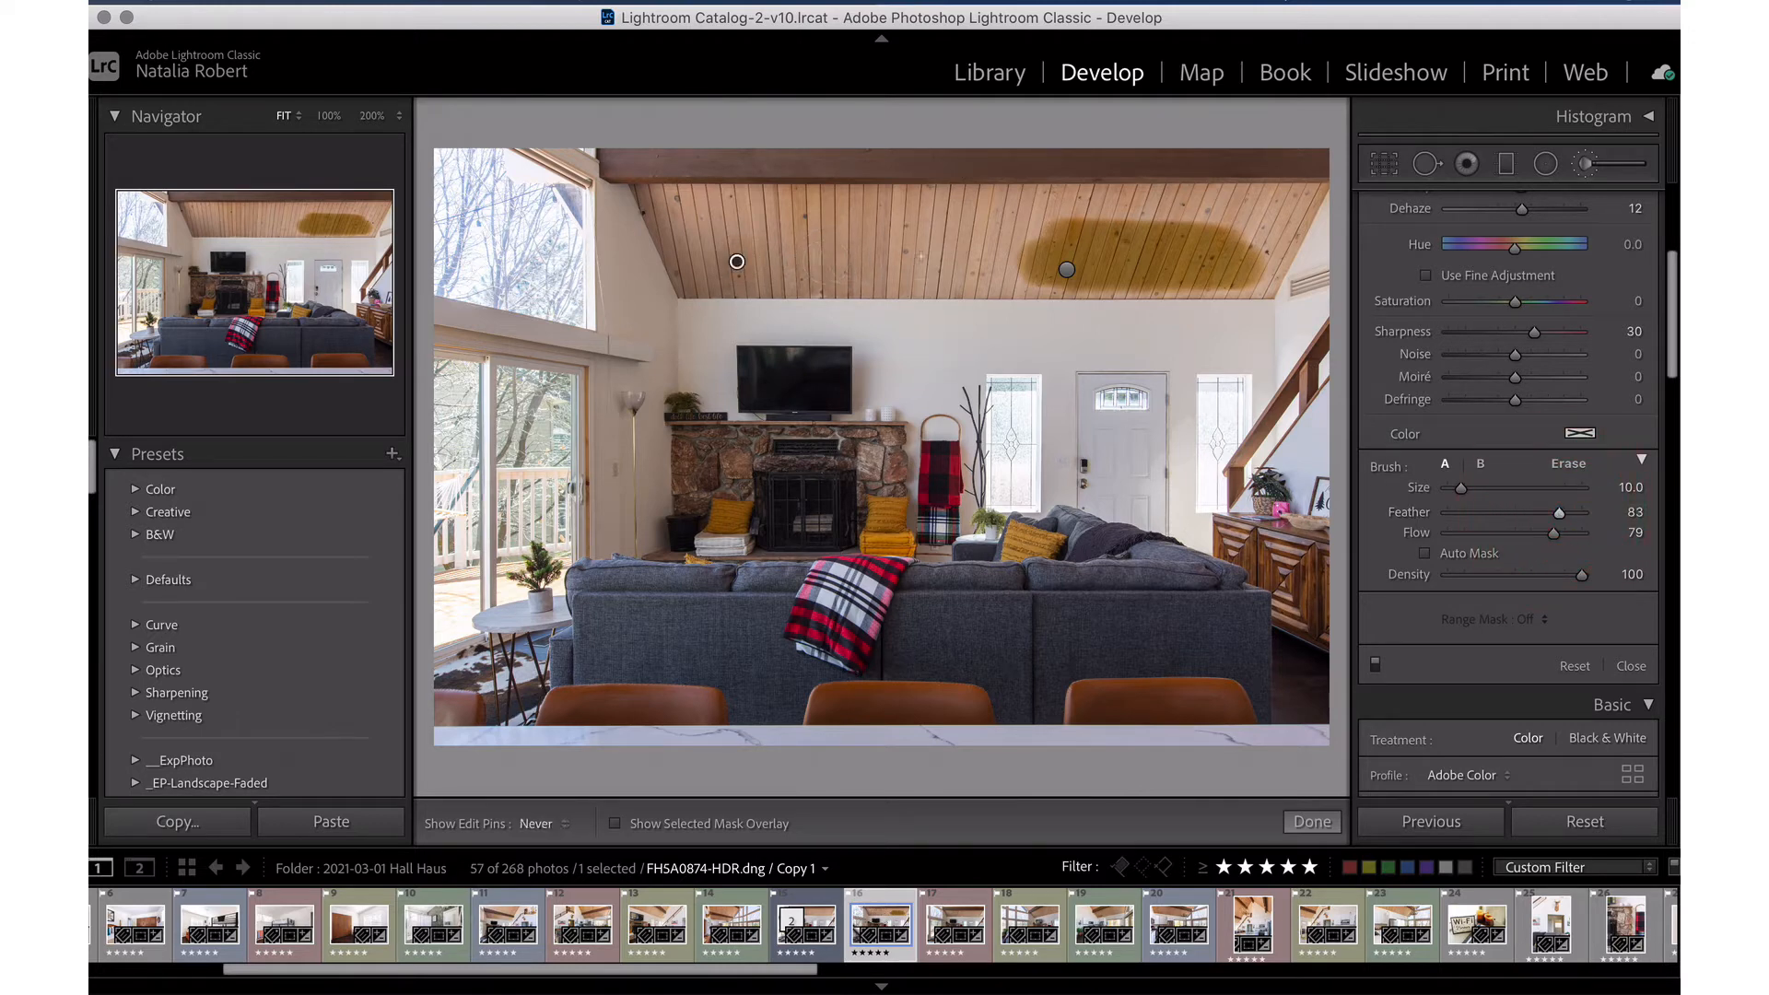
pyautogui.moveTo(787, 257)
pyautogui.mouseDown()
pyautogui.moveTo(875, 259)
pyautogui.moveTo(737, 259)
pyautogui.moveTo(911, 260)
pyautogui.mouseUp()
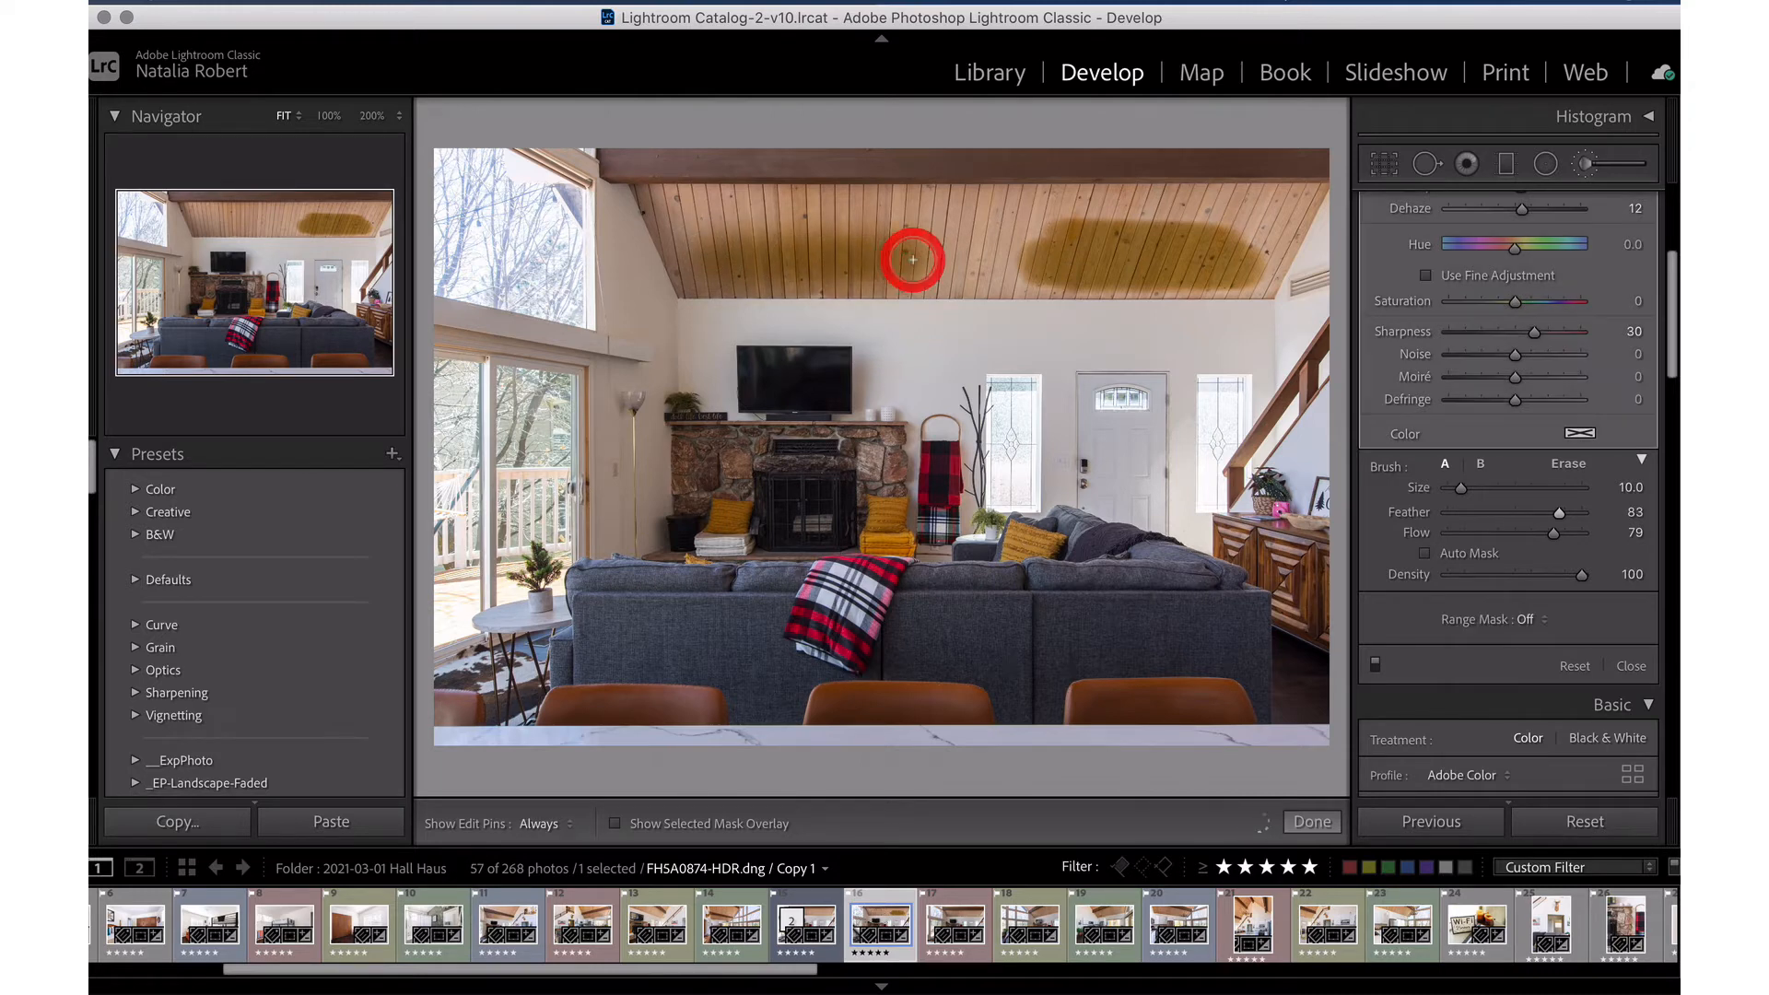
pyautogui.press('h')
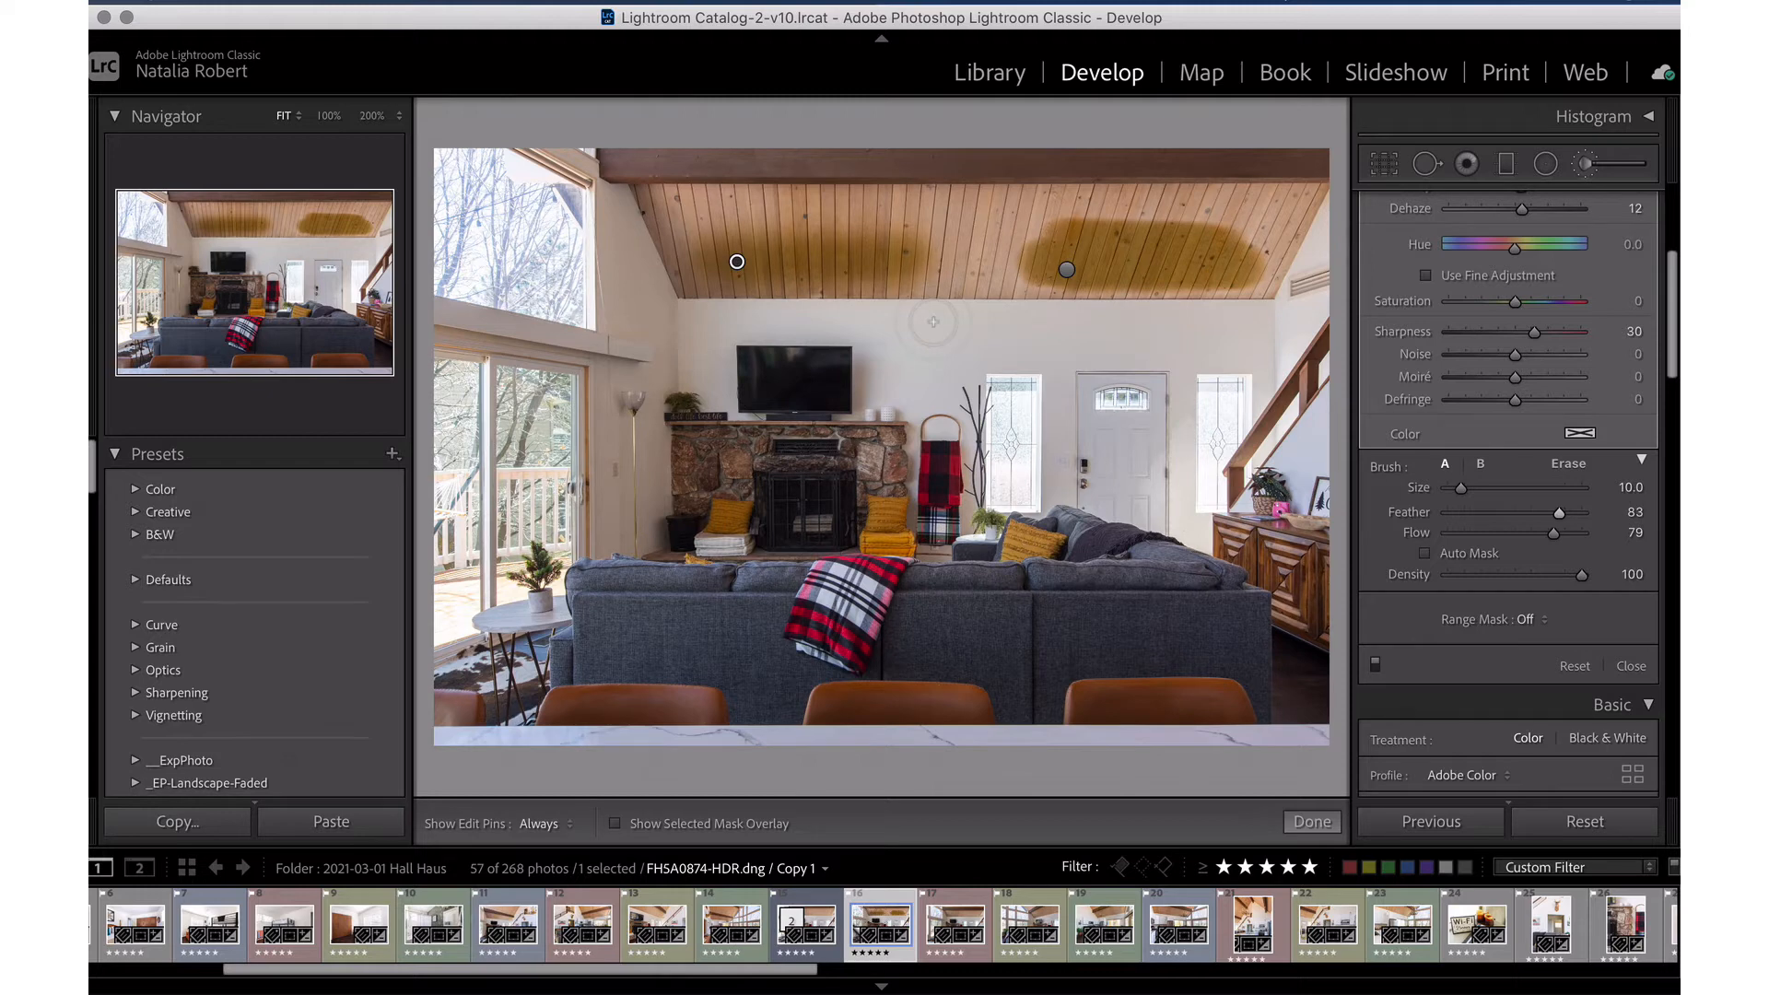
# Delete both brush masks from the wood ceiling, the soft-edged patch first and then the hard-edged one.
pyautogui.press('Delete')
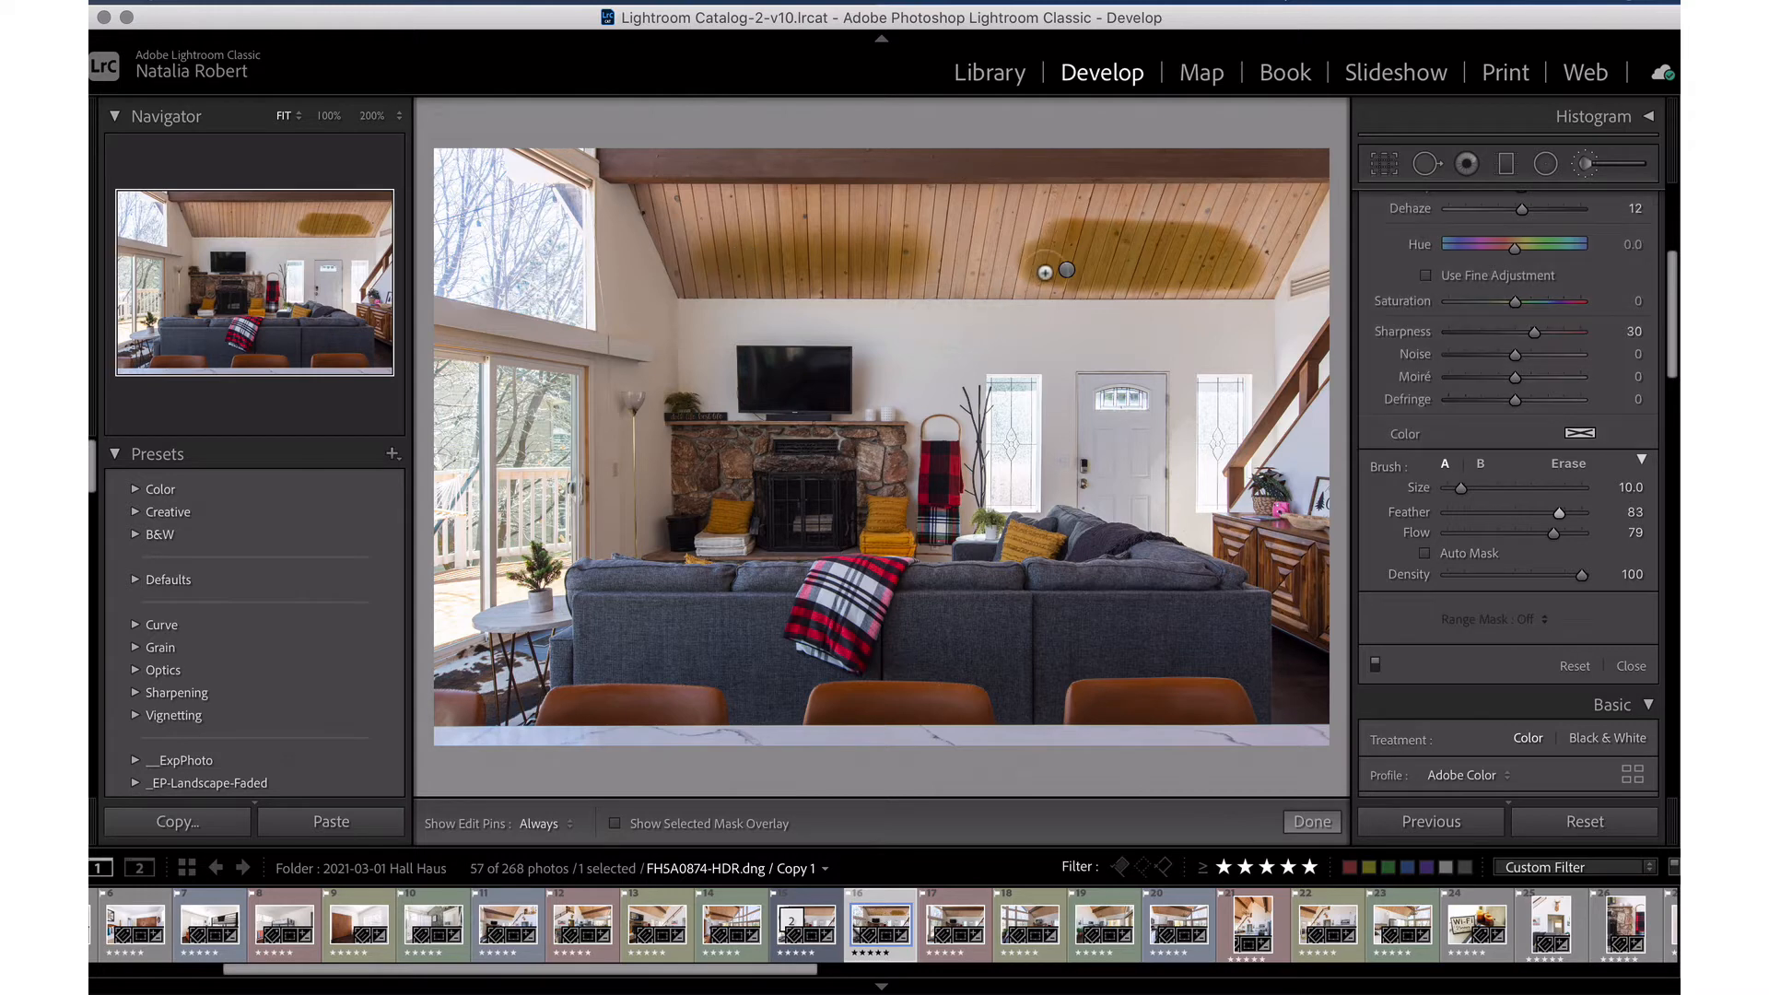
pyautogui.click(1065, 274)
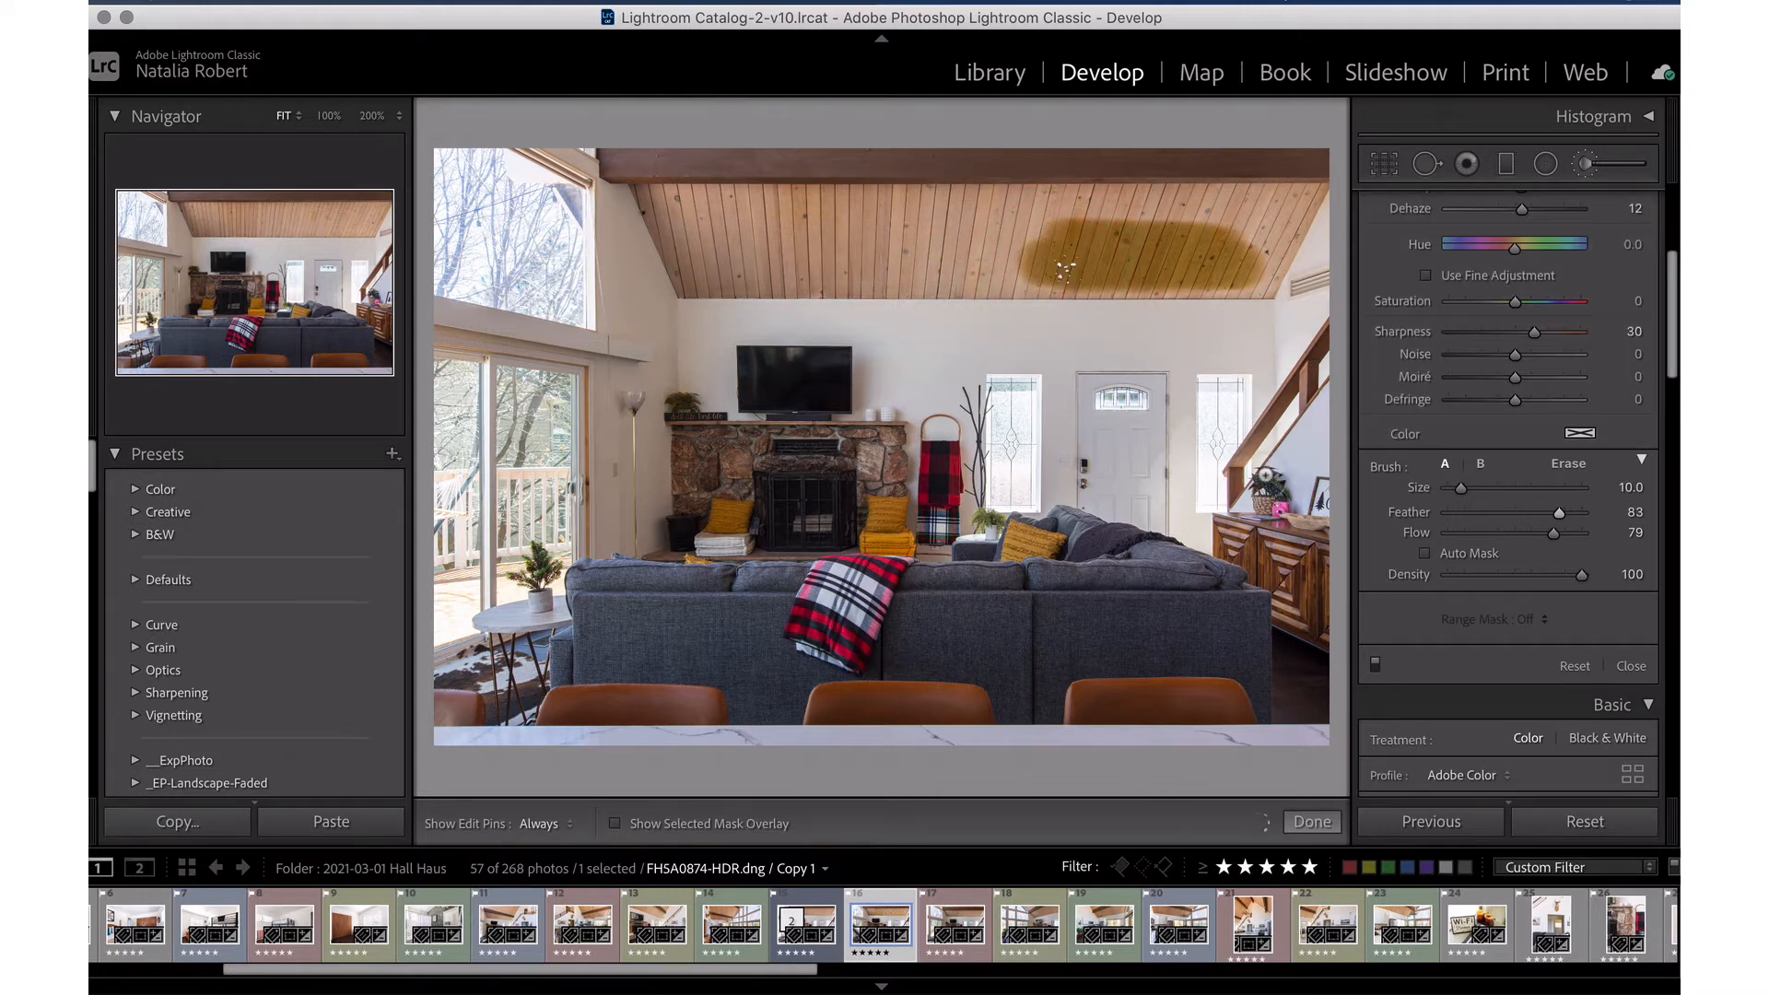
pyautogui.press('Delete')
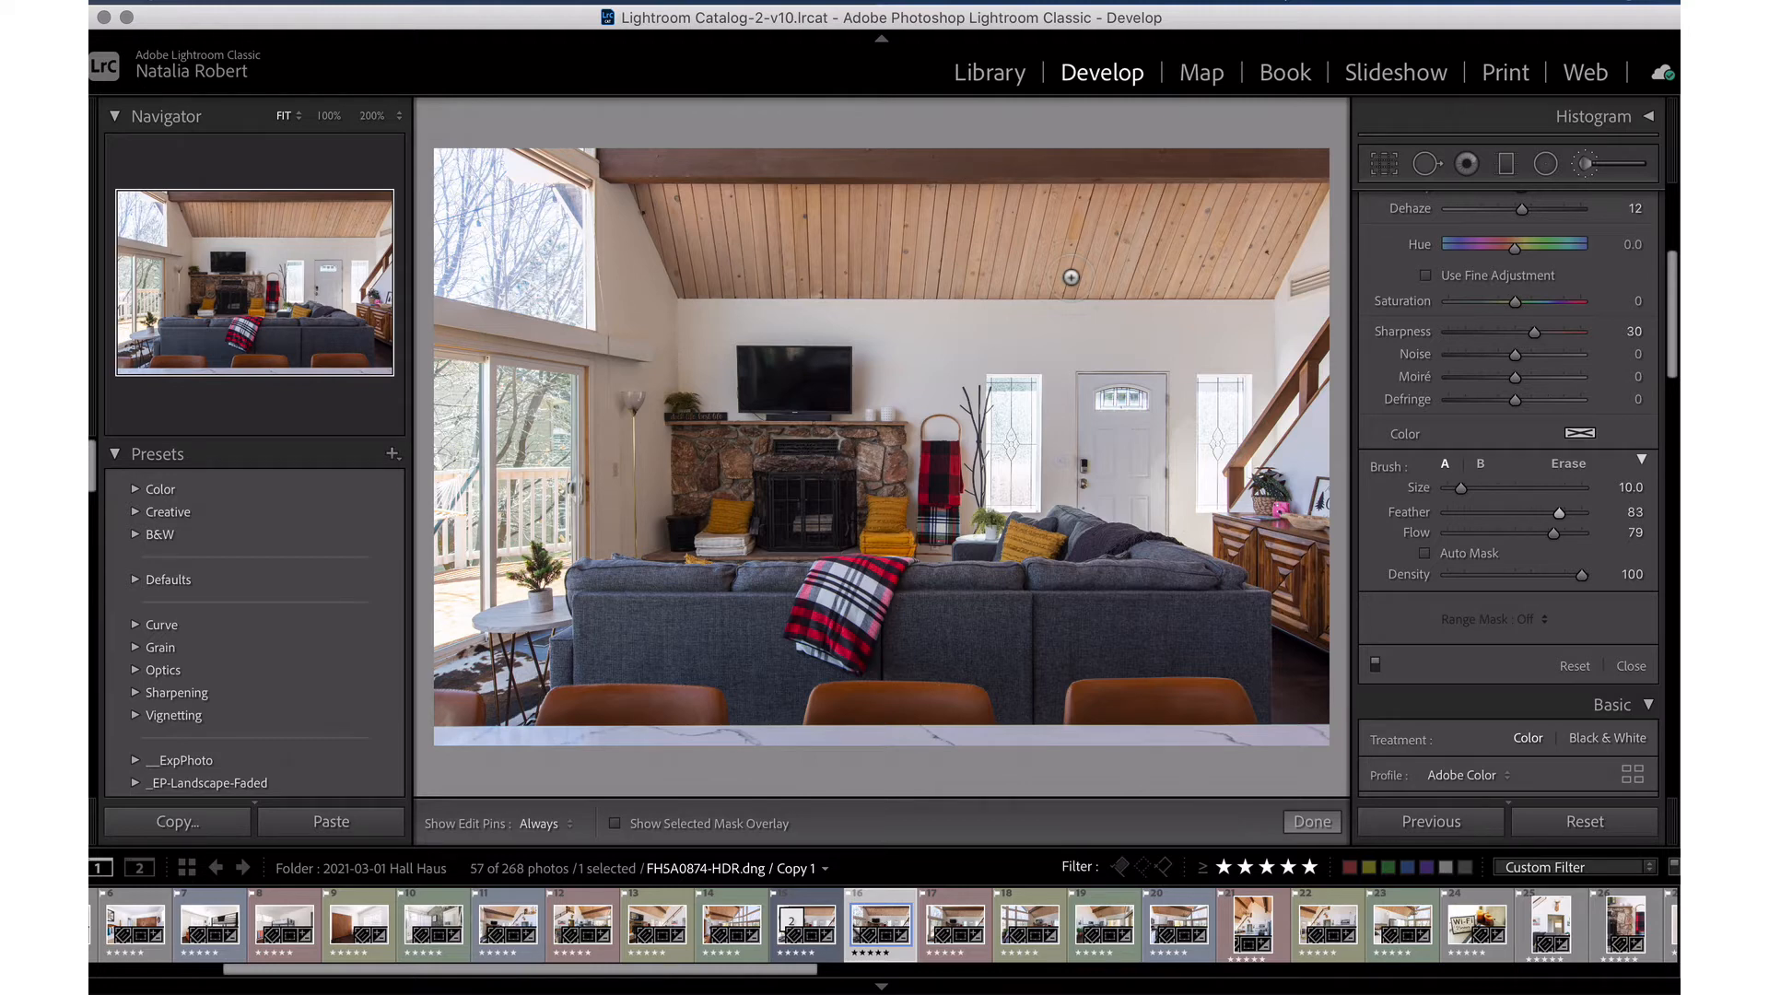
# Try a soft horizontal patch across the middle of the wood ceiling, then reselect its pin and delete the mask.
pyautogui.scroll(5, 1374, 369)
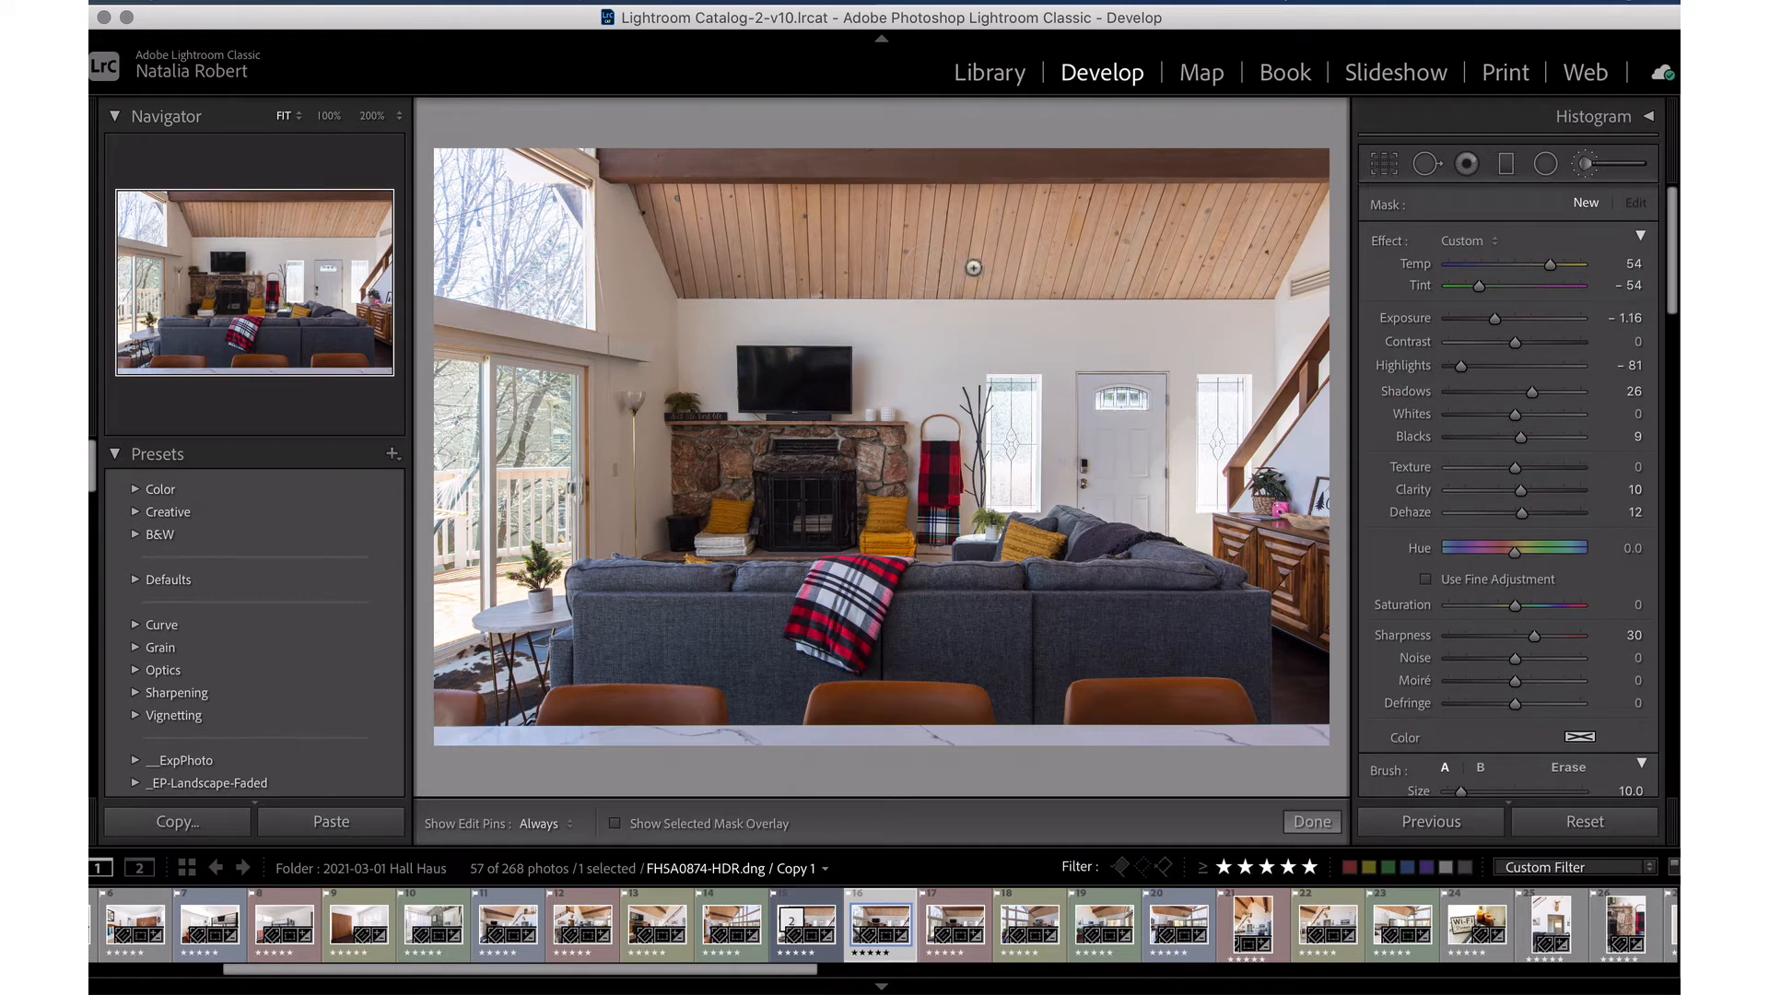
pyautogui.click(1119, 273)
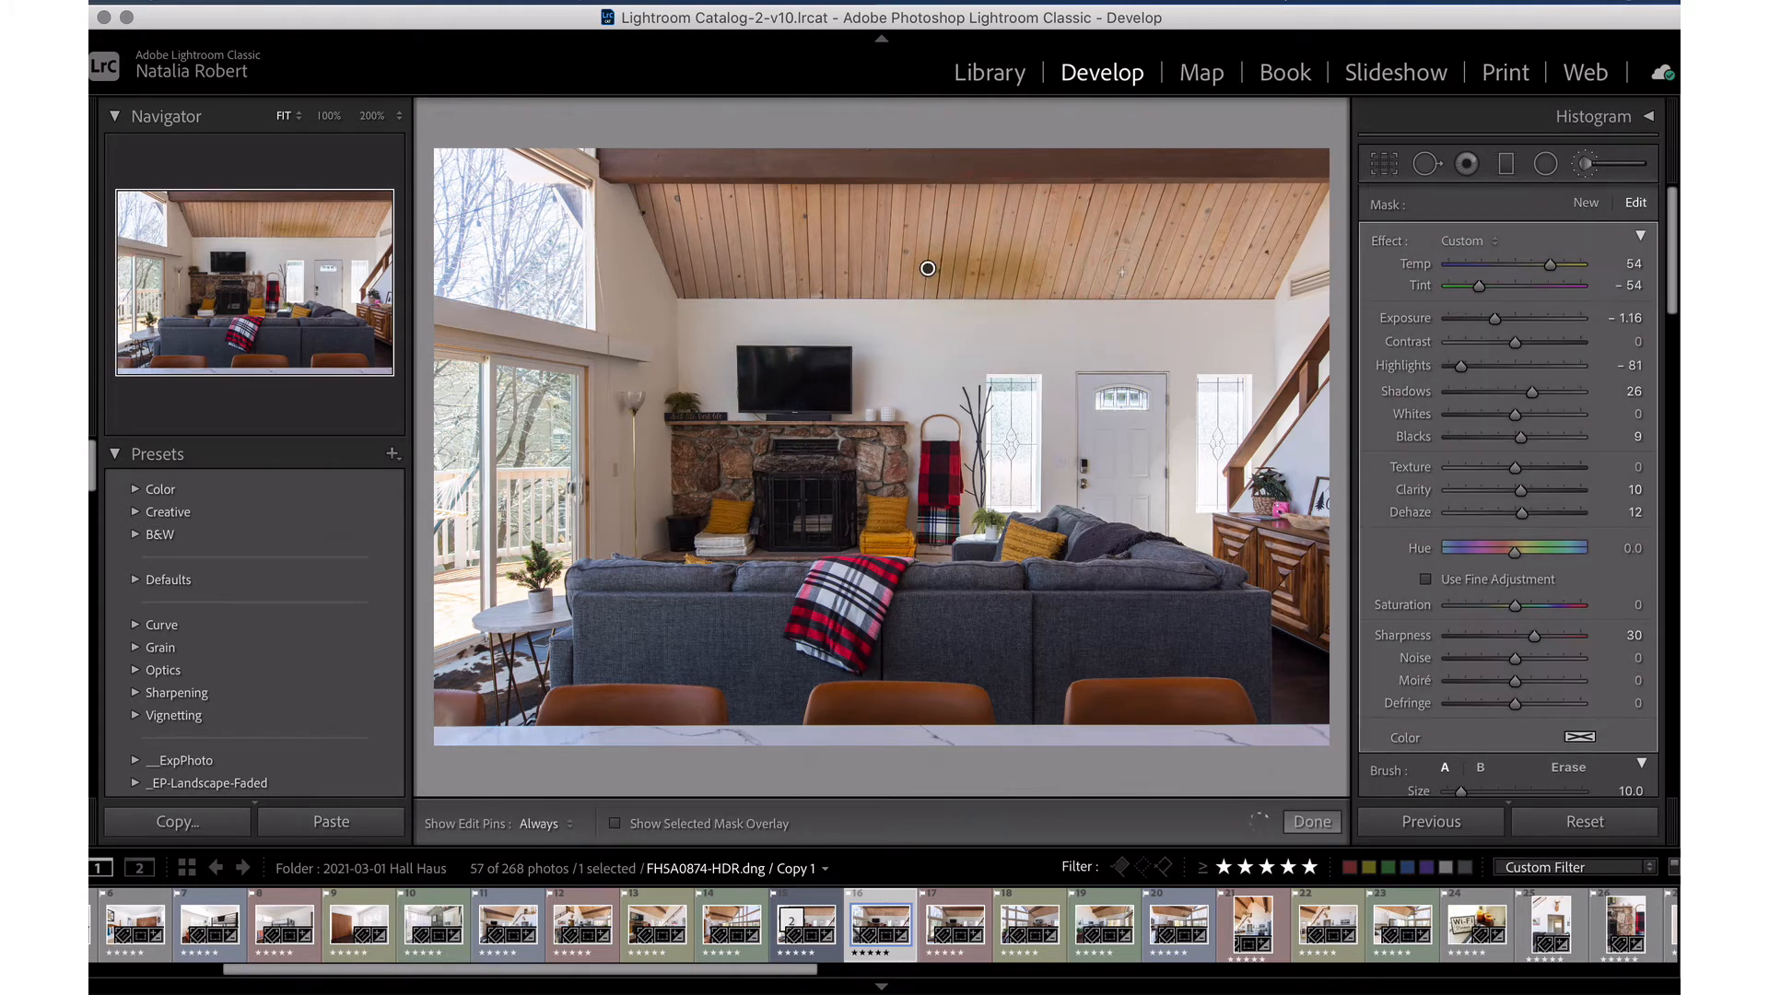
pyautogui.click(1121, 272)
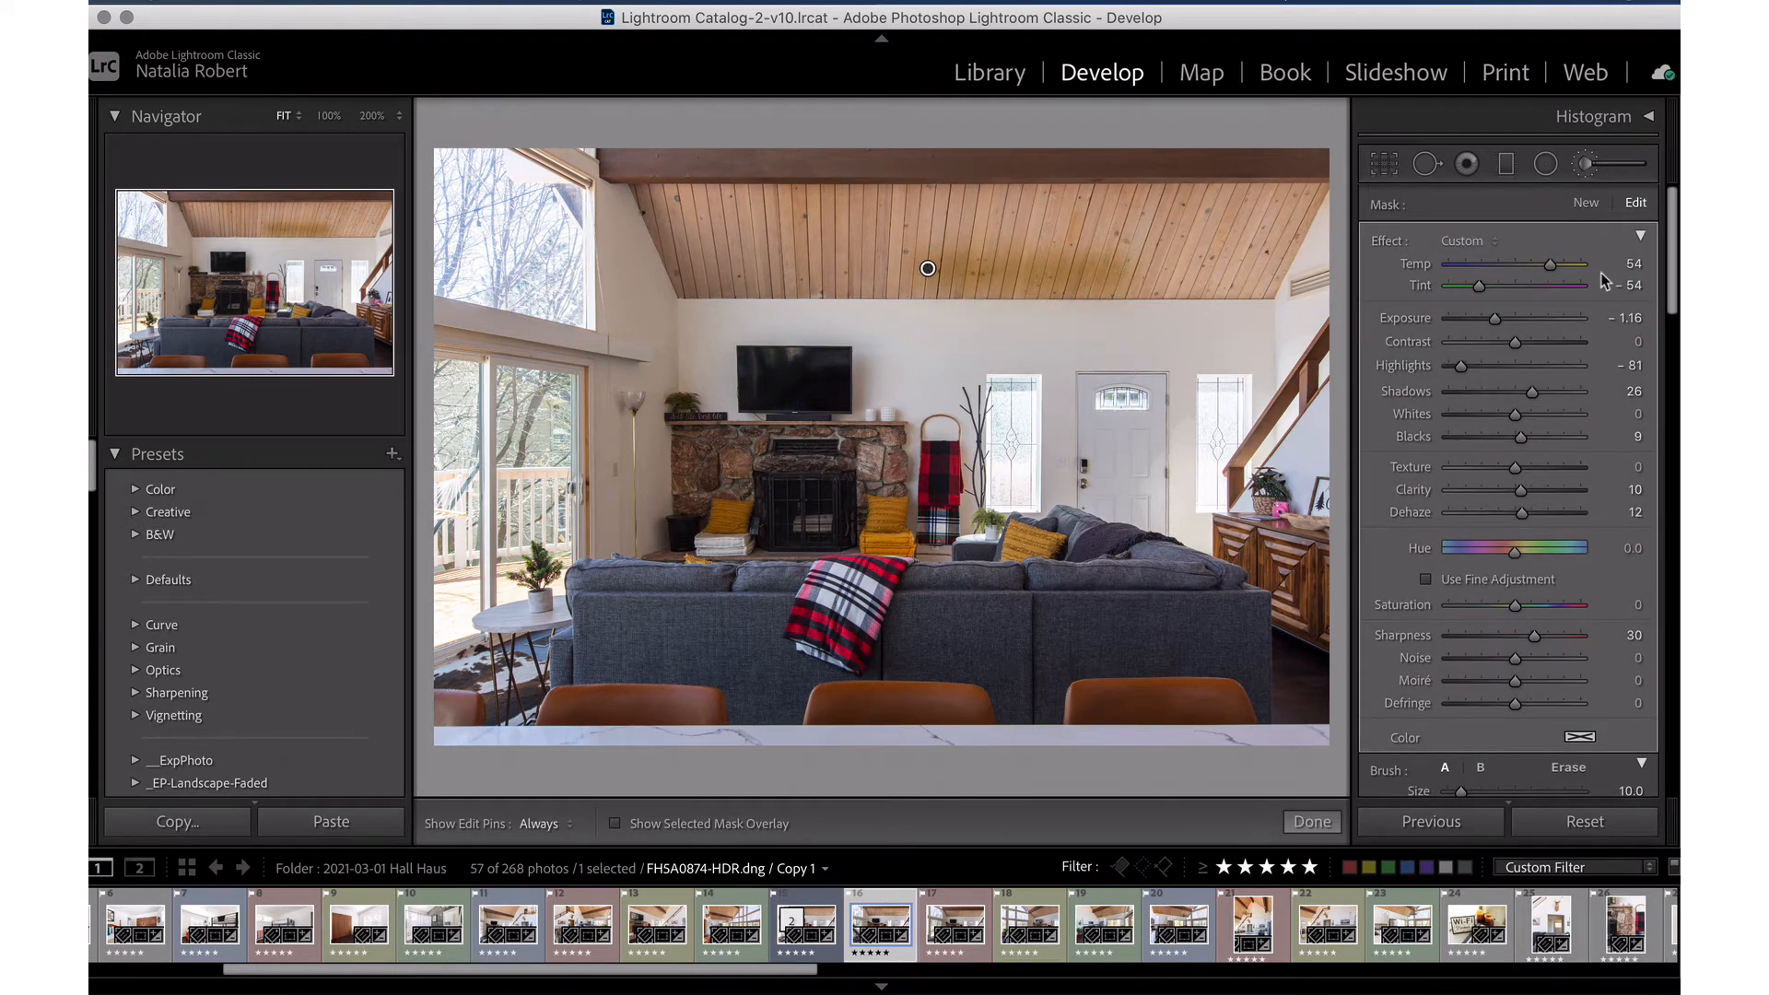
pyautogui.click(1586, 204)
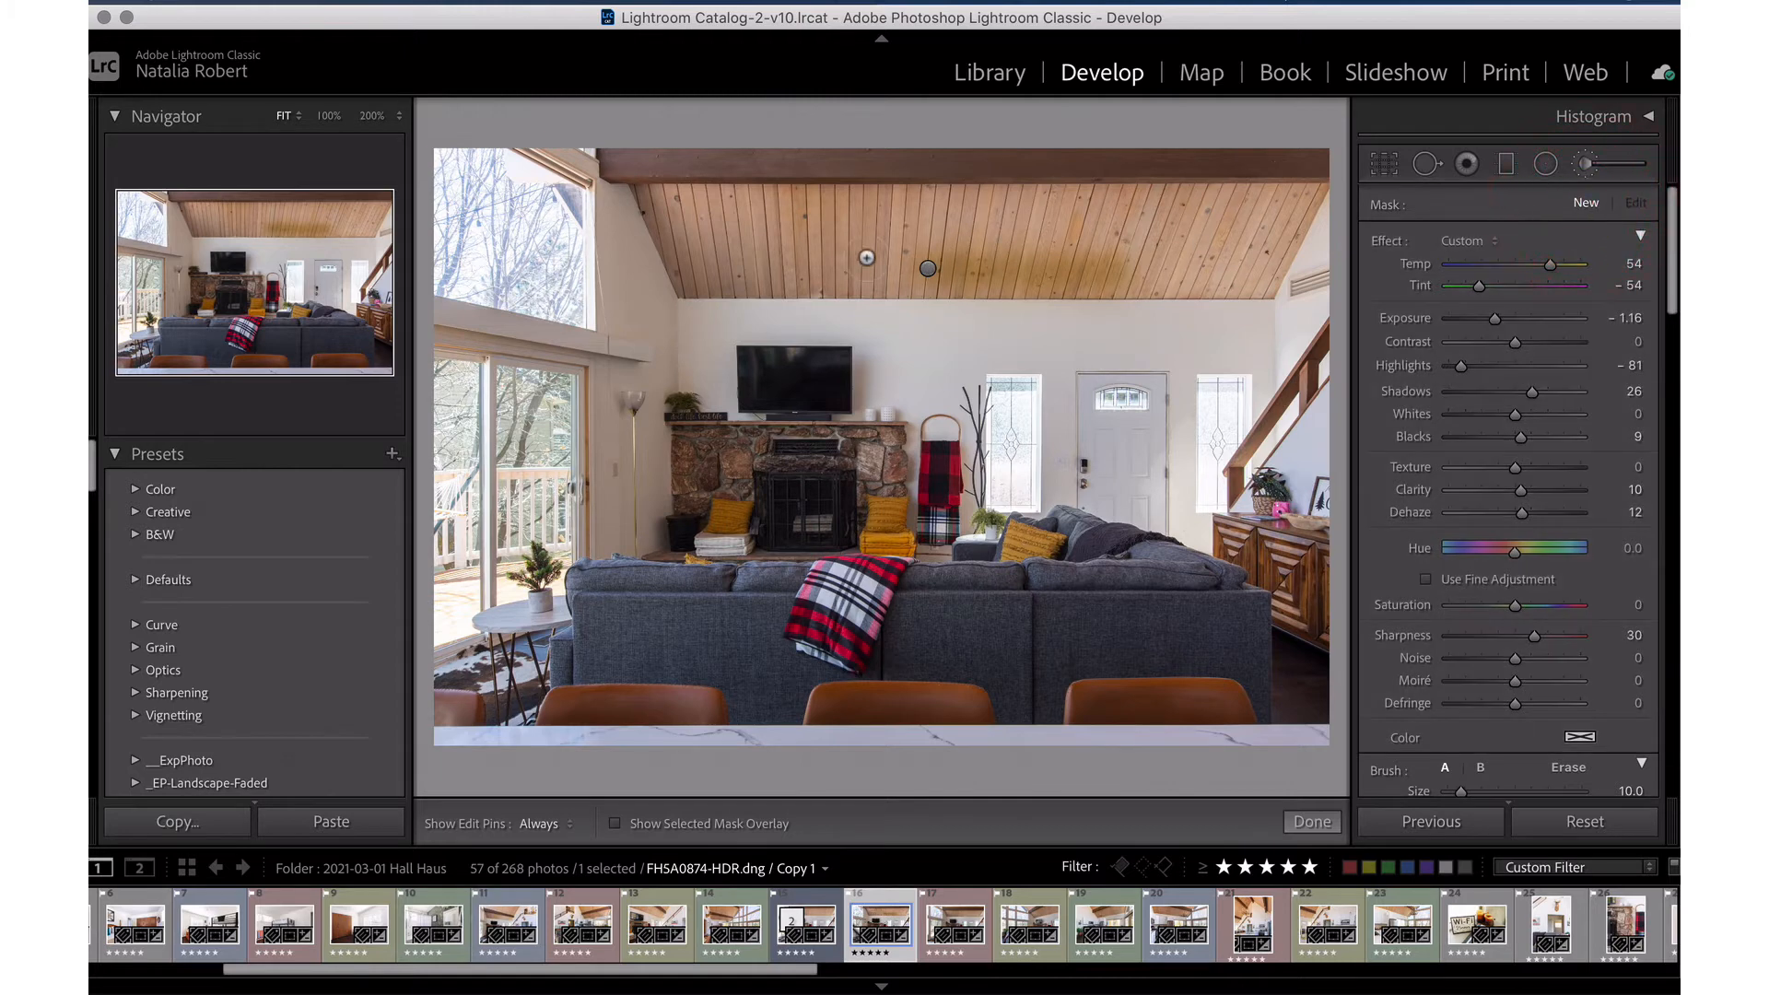
pyautogui.click(927, 270)
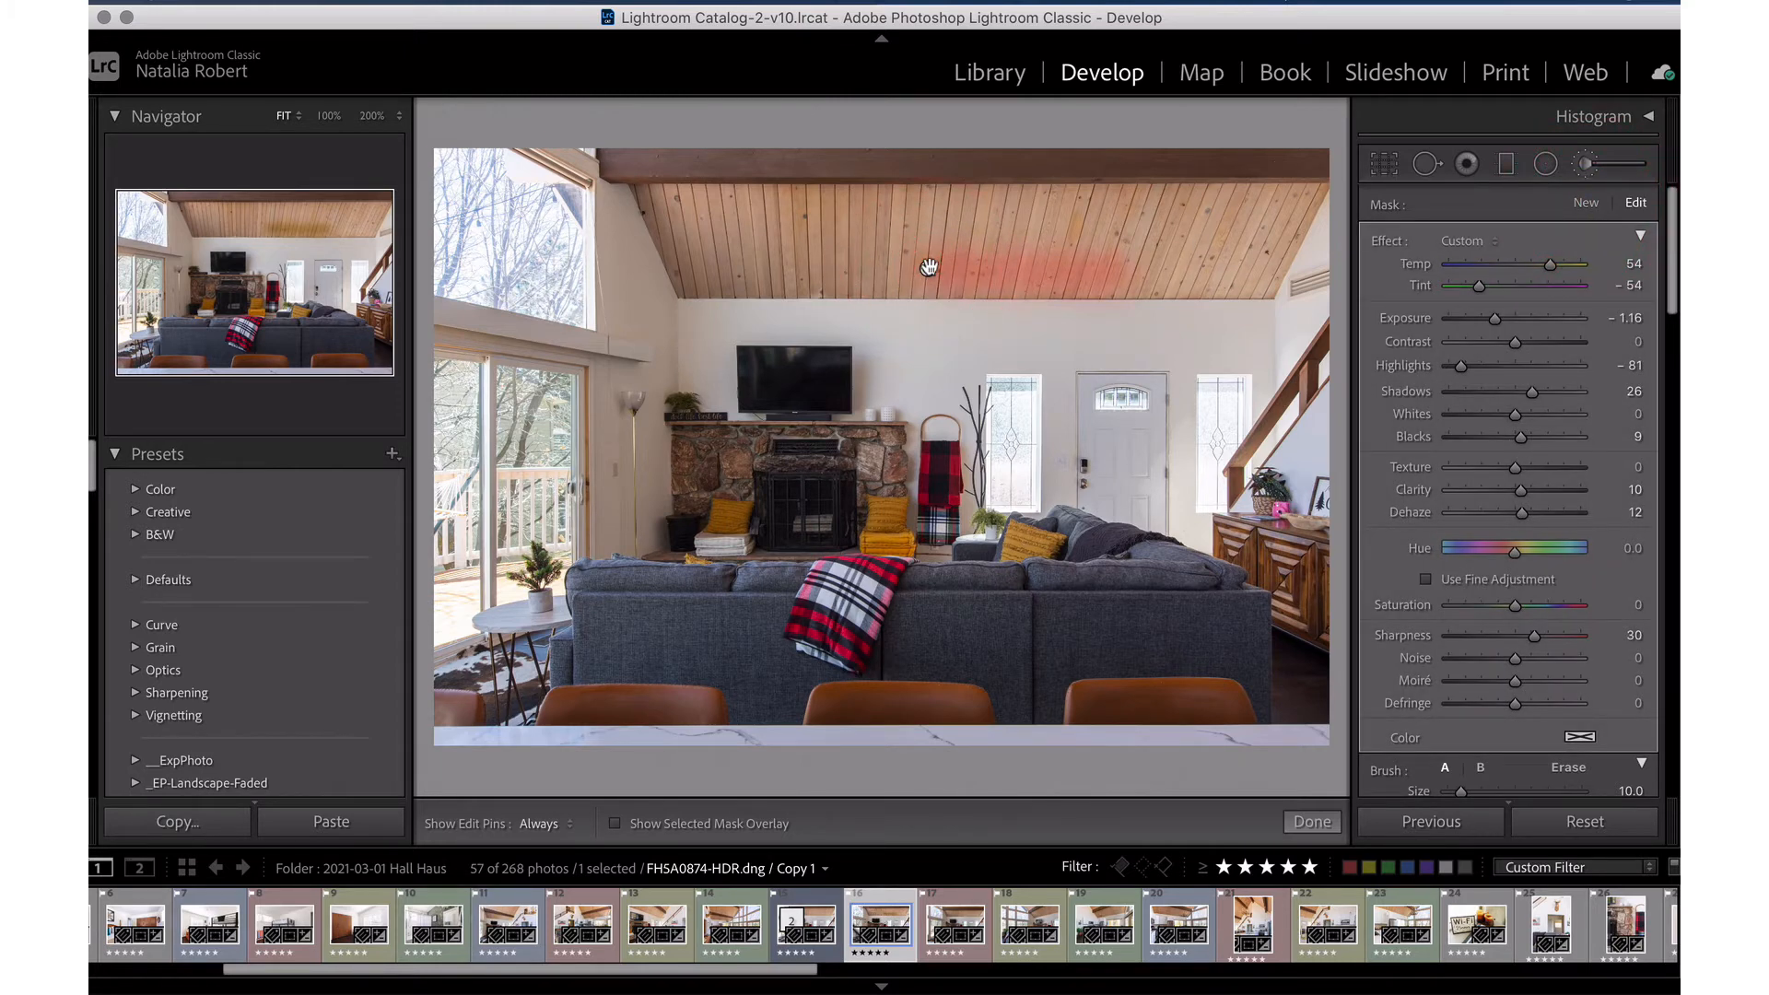
pyautogui.press('Delete')
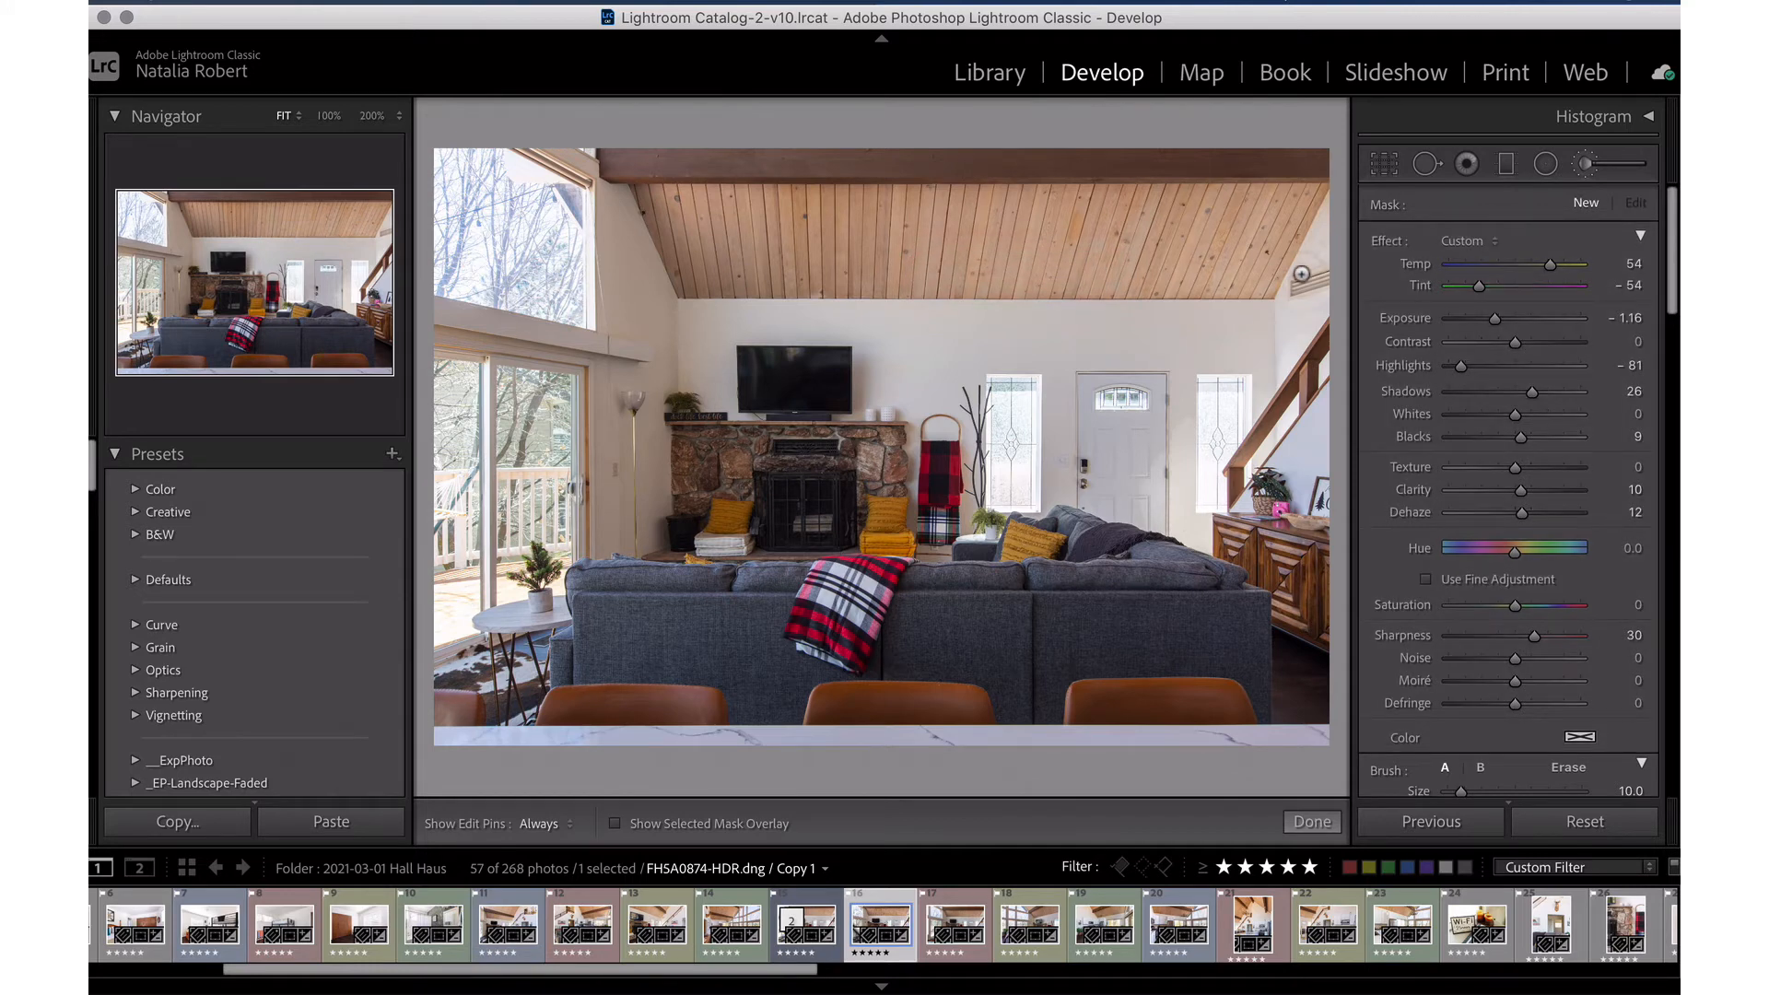
# Paint a soft patch across the centre and right of the wood ceiling, toggling the visibility of the edit pins.
pyautogui.scroll(-5, 1382, 439)
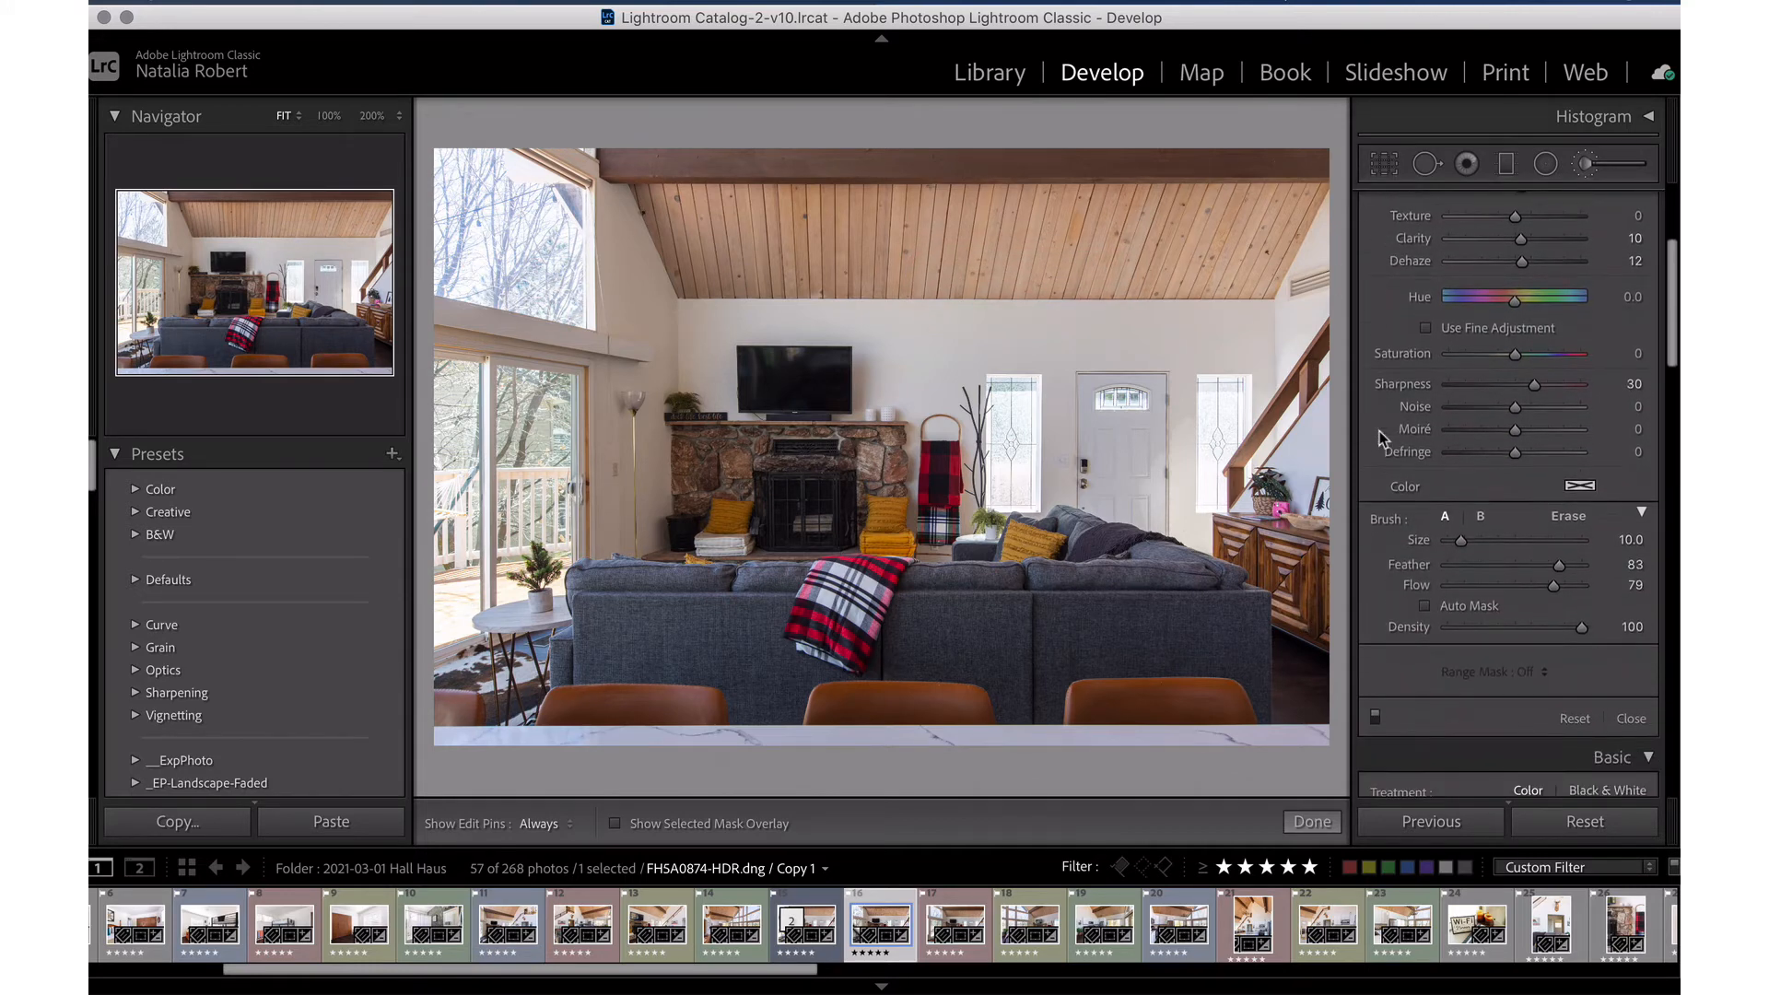
pyautogui.scroll(5, 1382, 440)
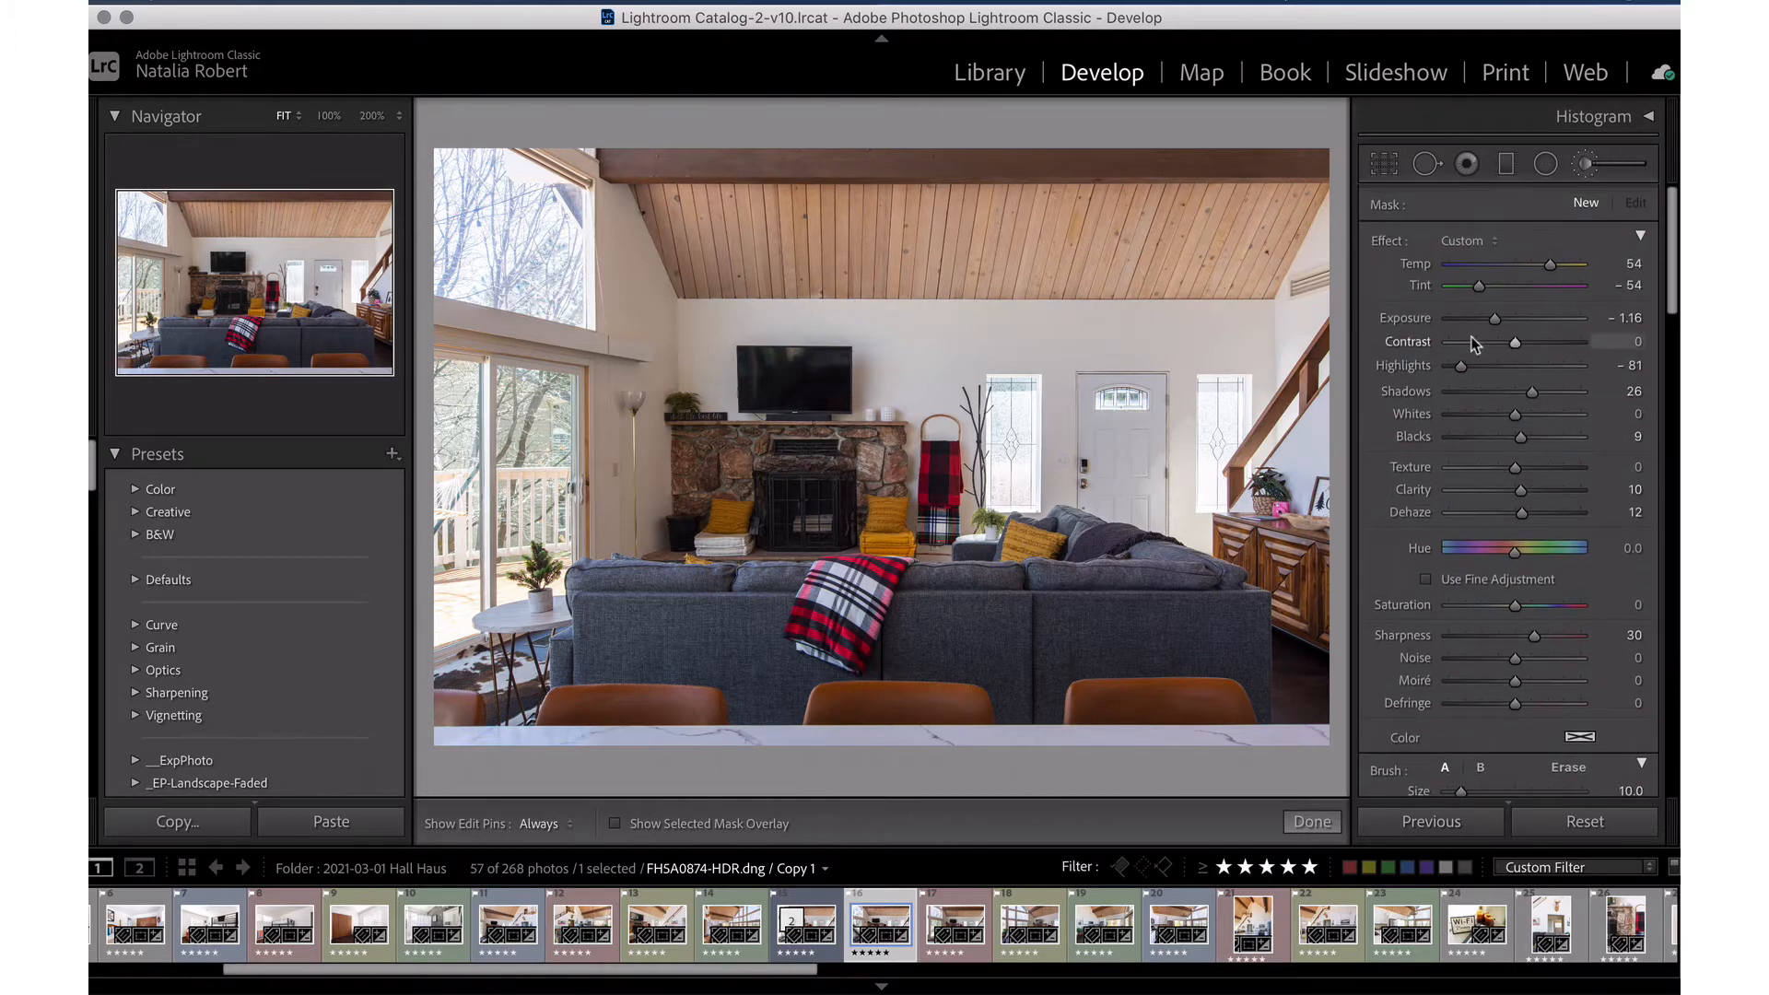
pyautogui.press('h')
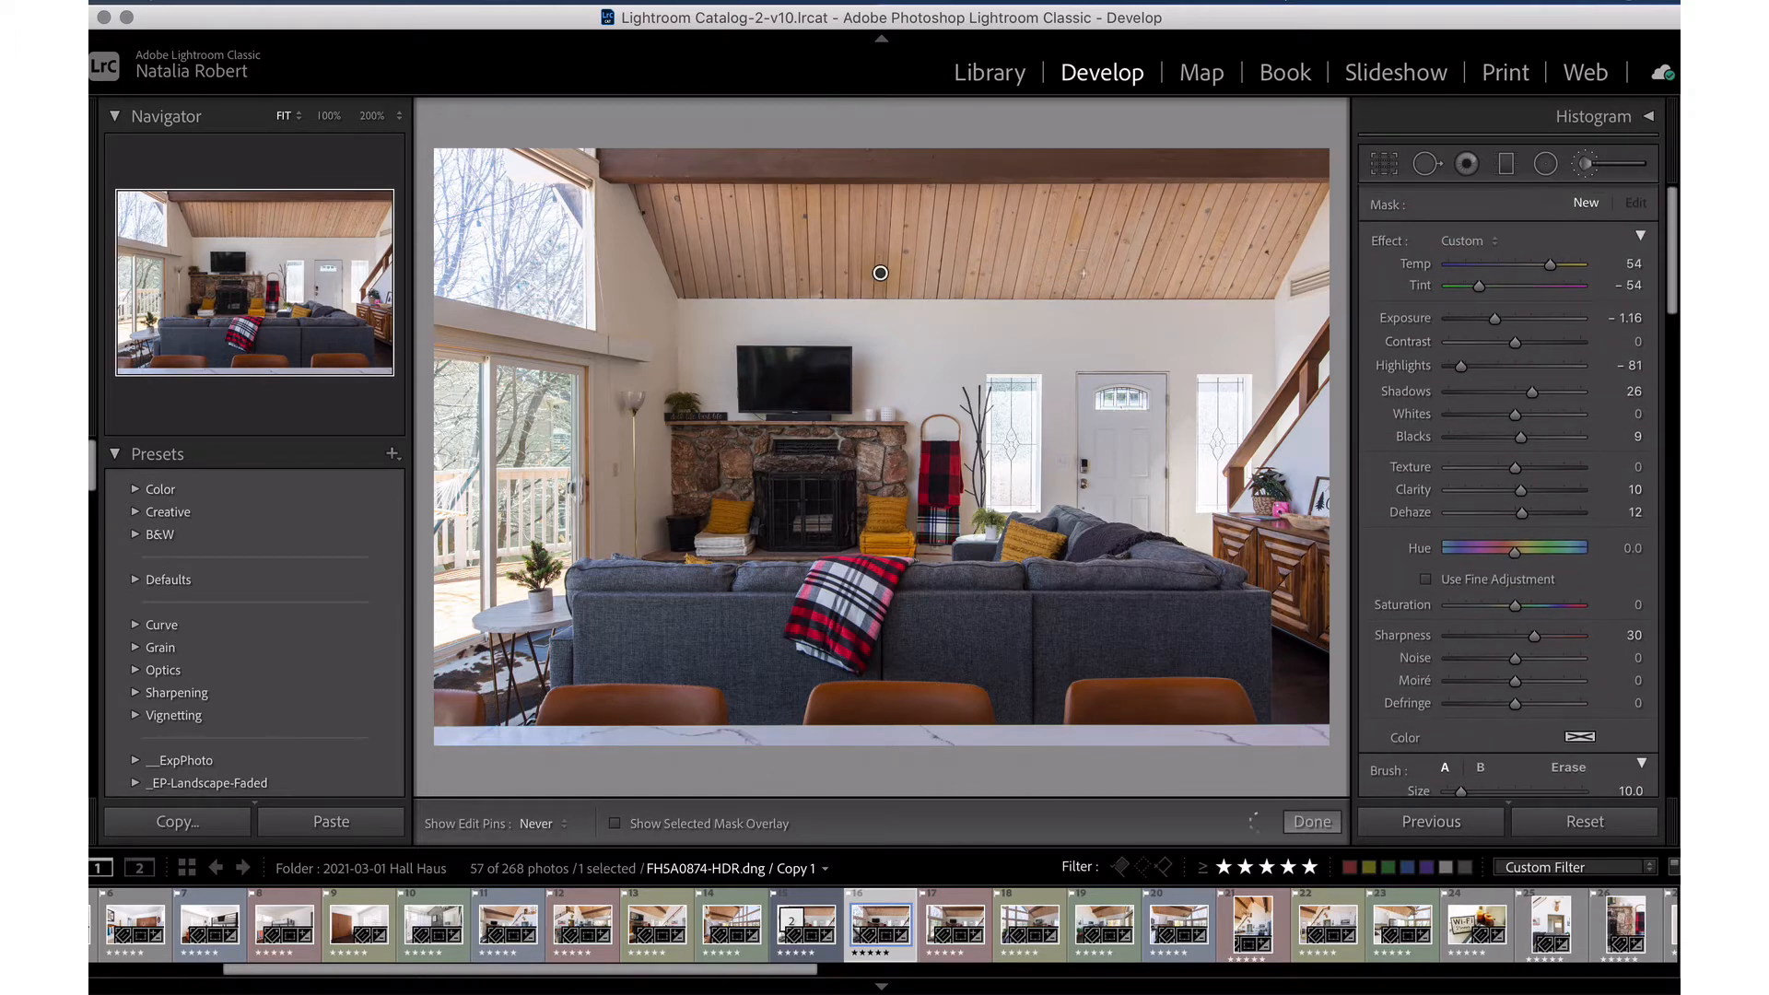
pyautogui.press('h')
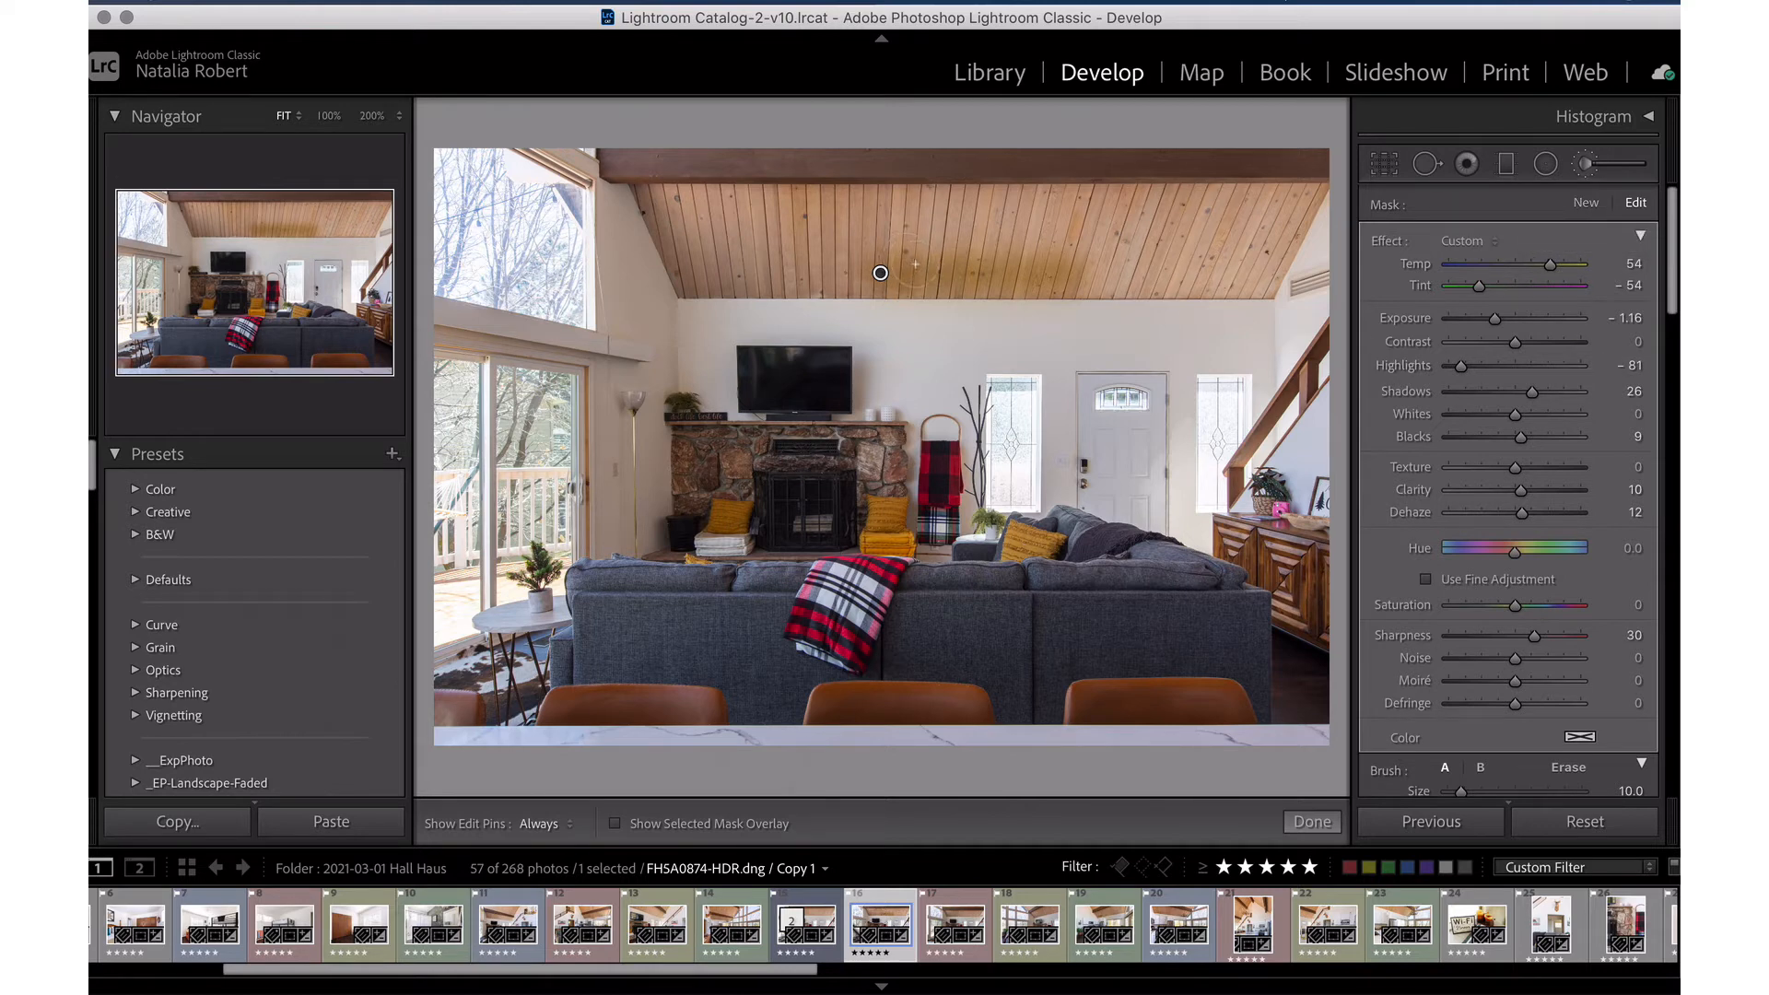
pyautogui.press('h')
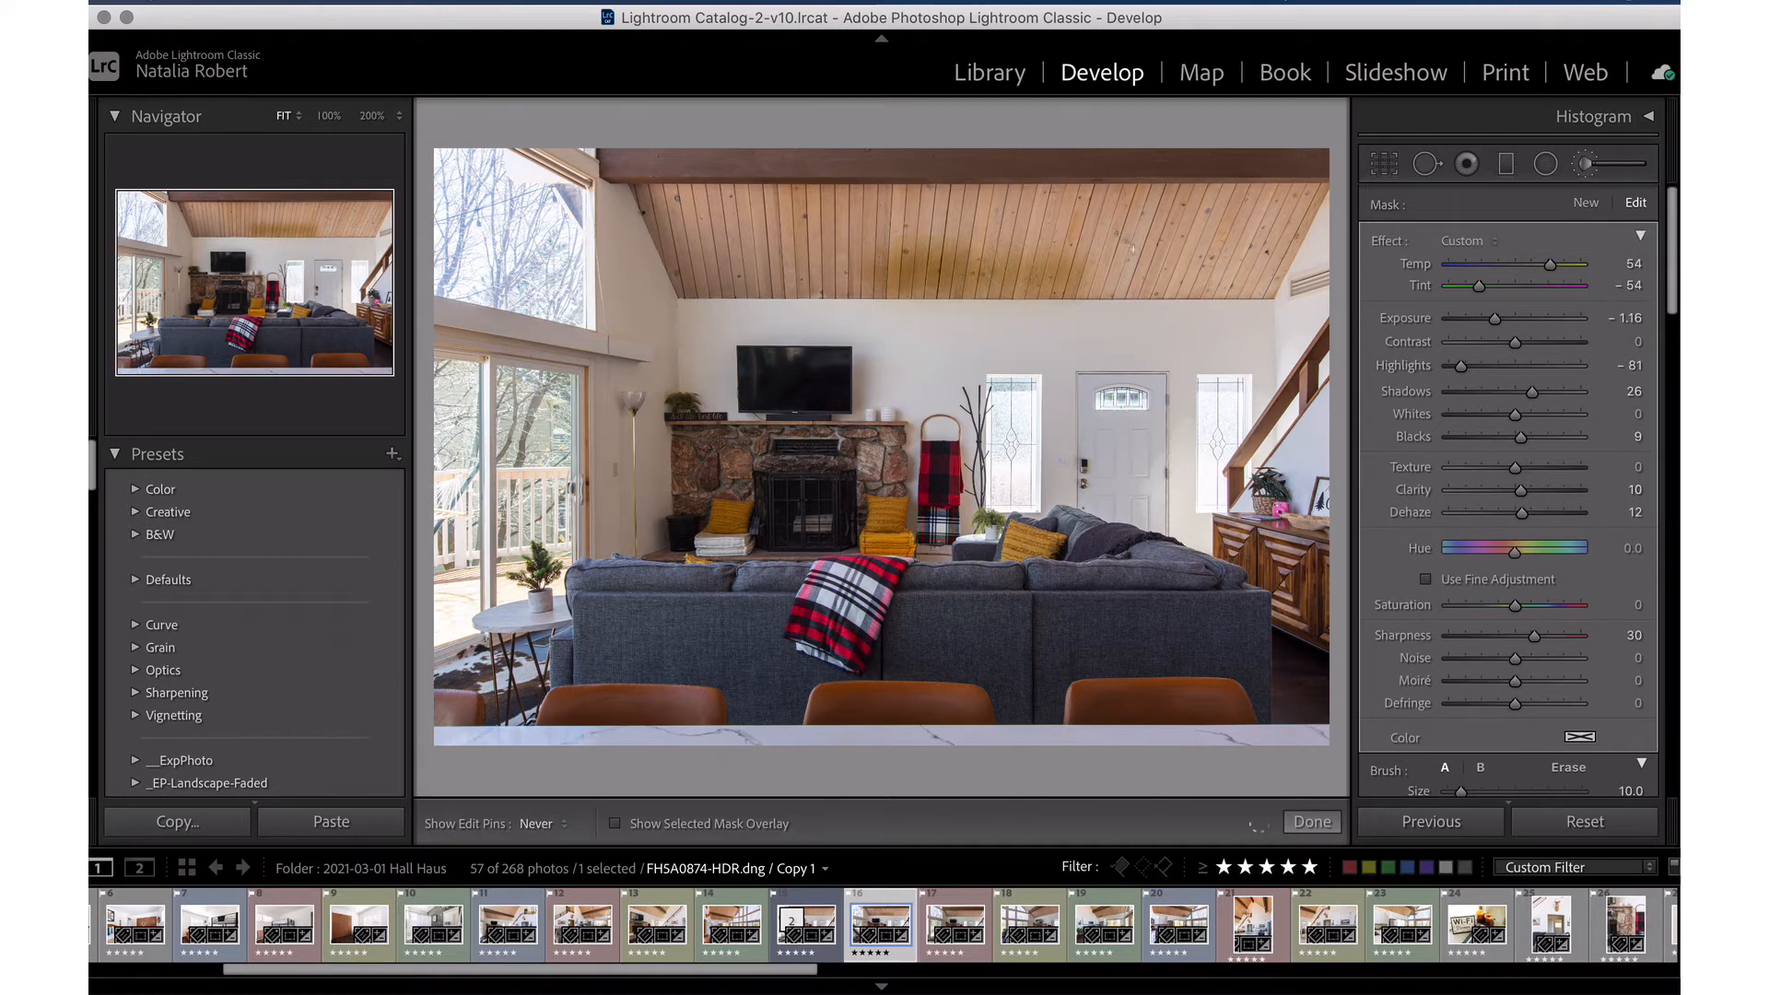
pyautogui.moveTo(1132, 249)
pyautogui.mouseDown()
pyautogui.moveTo(1060, 250)
pyautogui.moveTo(1131, 253)
pyautogui.moveTo(1115, 265)
pyautogui.mouseUp()
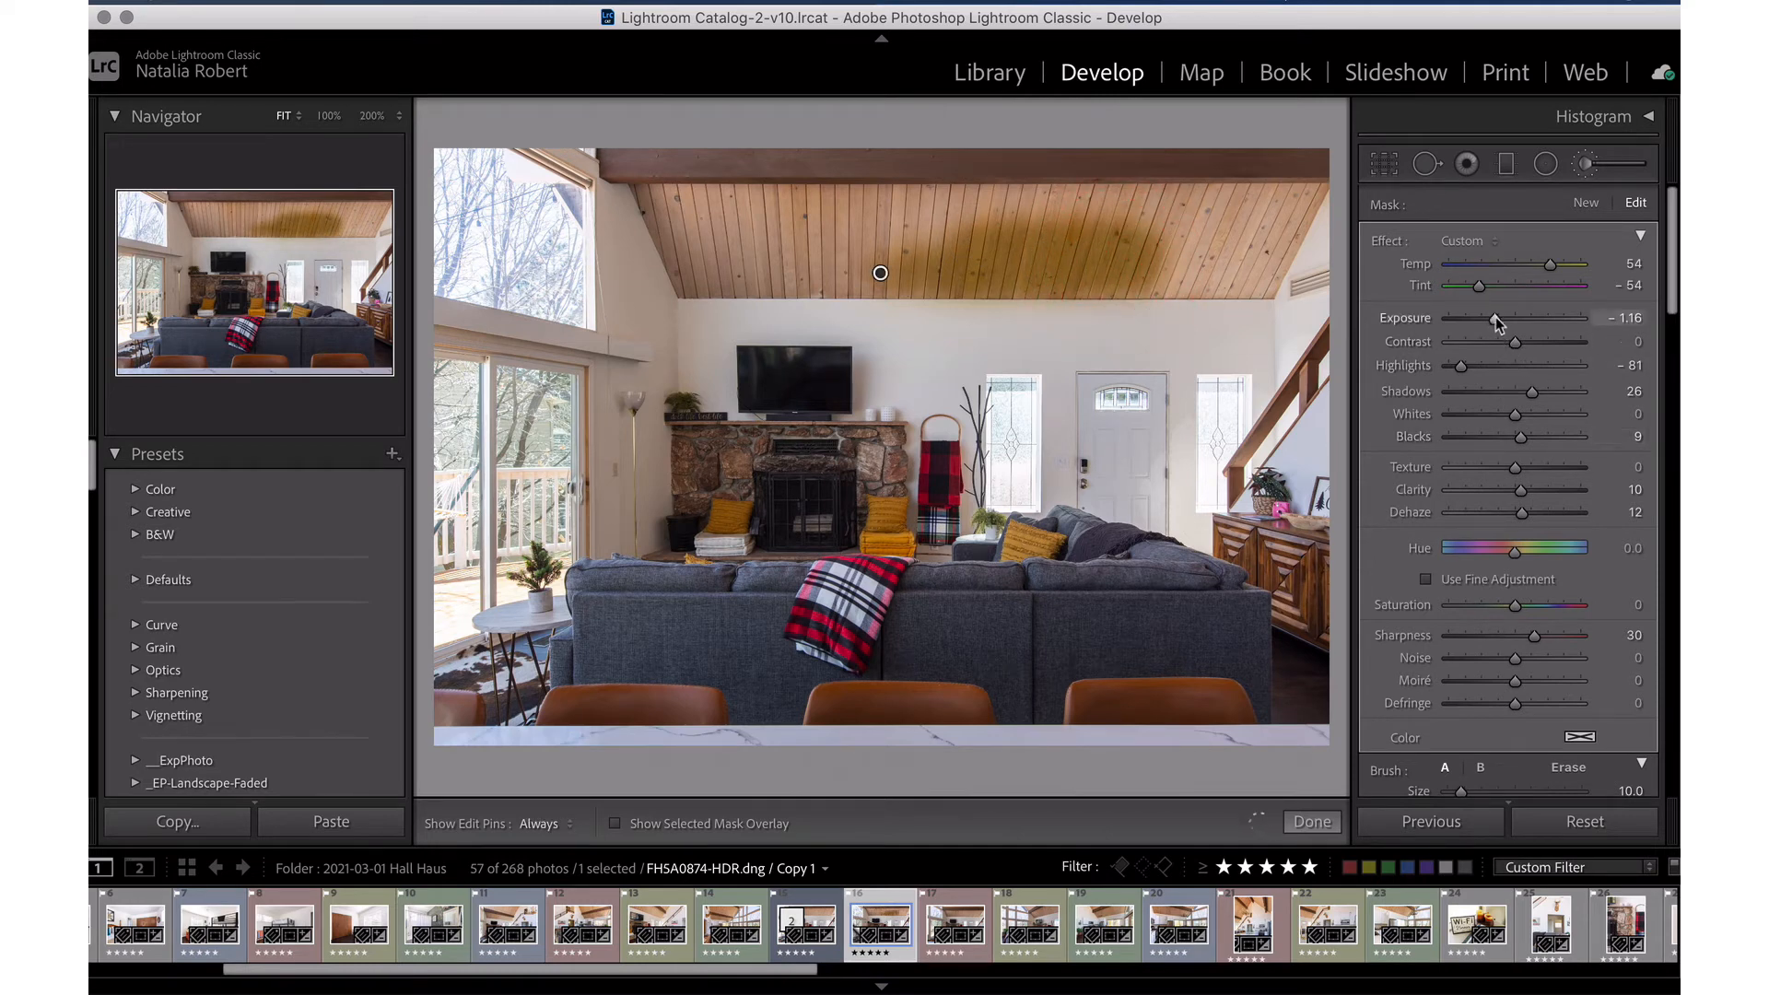
# Set the ceiling mask's Exposure to 0.83 and Highlights to -40.
pyautogui.moveTo(1495, 320); pyautogui.dragTo(1529, 319)
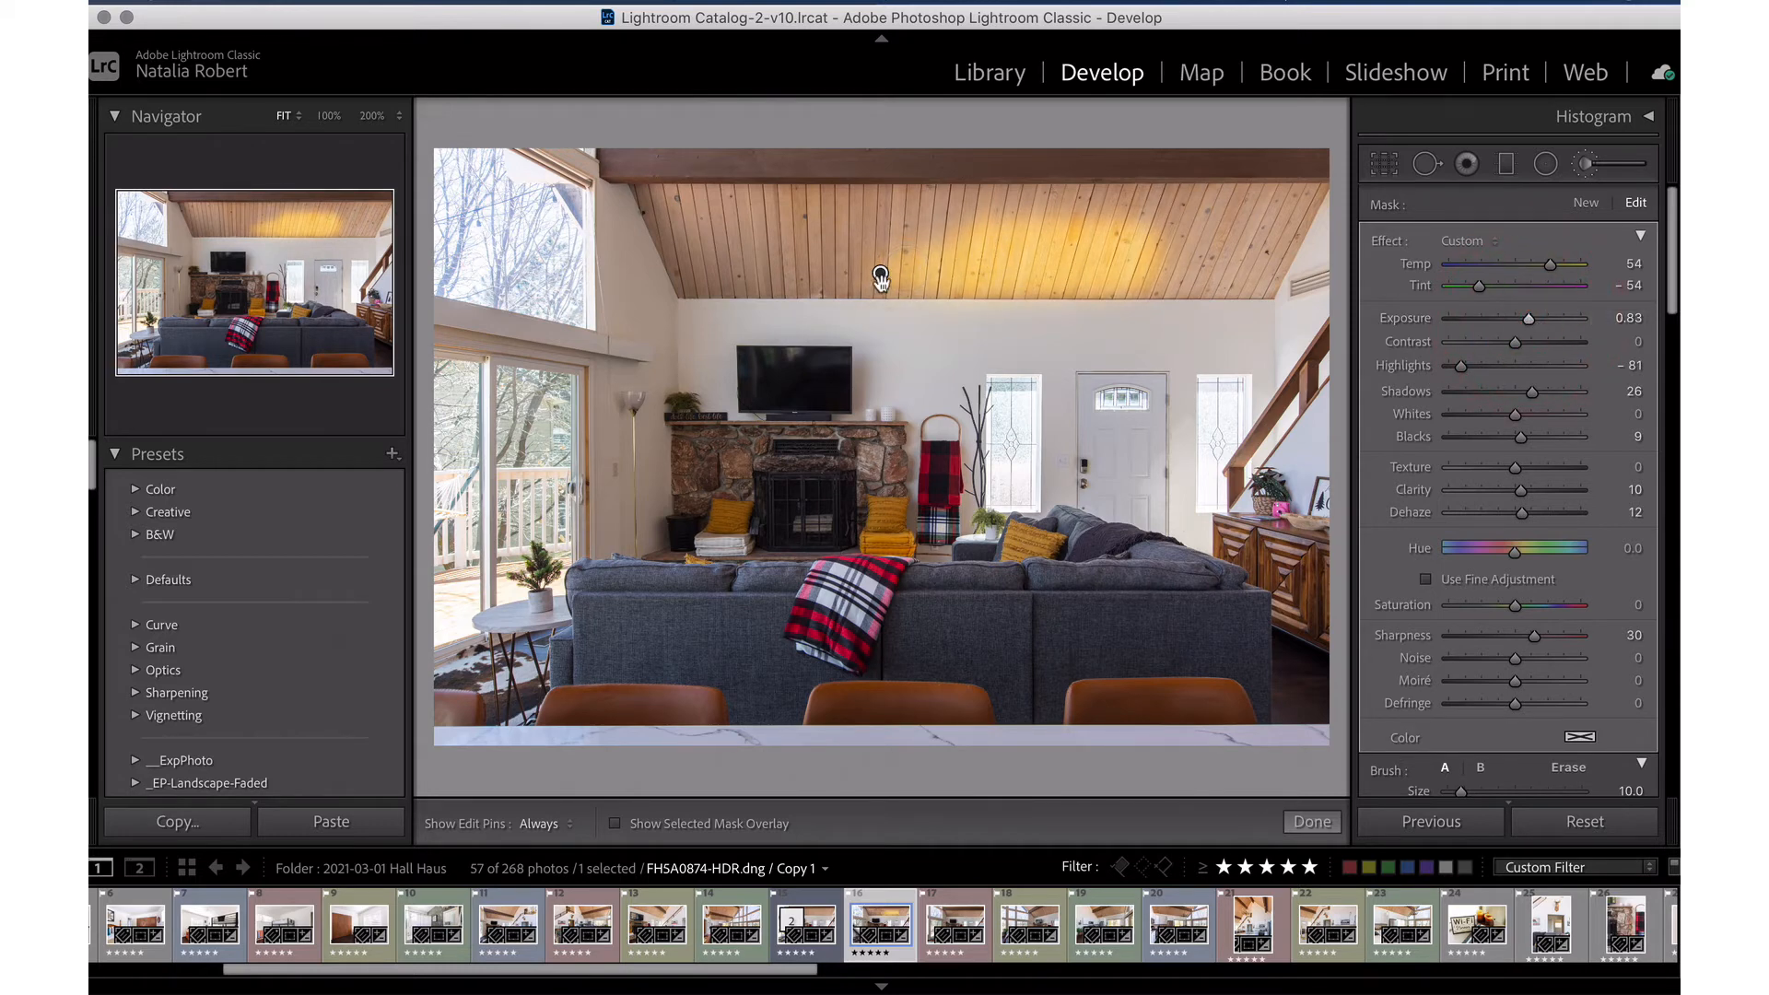
pyautogui.click(880, 274)
pyautogui.click(1488, 367)
# Try a separate brush mask on the left part of the wood ceiling, compare its settings with the first mask's, and delete it.
pyautogui.click(1584, 205)
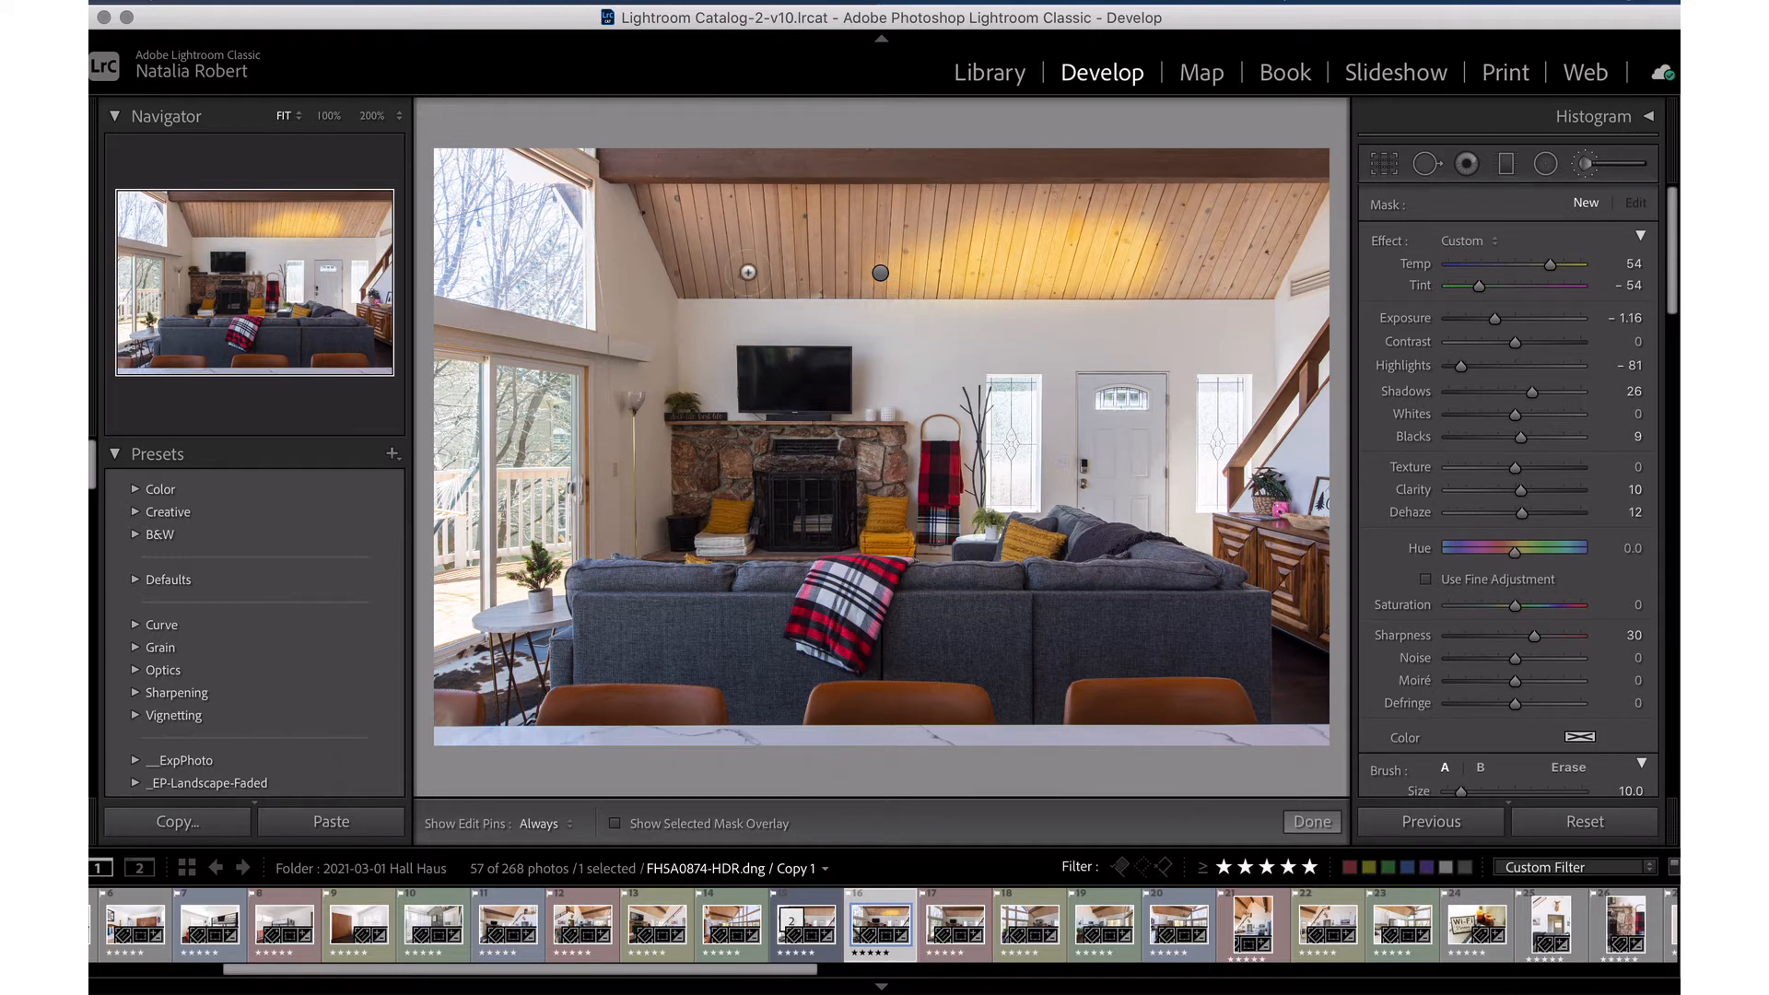
pyautogui.moveTo(693, 266)
pyautogui.mouseDown()
pyautogui.moveTo(805, 198)
pyautogui.moveTo(714, 261)
pyautogui.moveTo(784, 209)
pyautogui.moveTo(768, 218)
pyautogui.mouseUp()
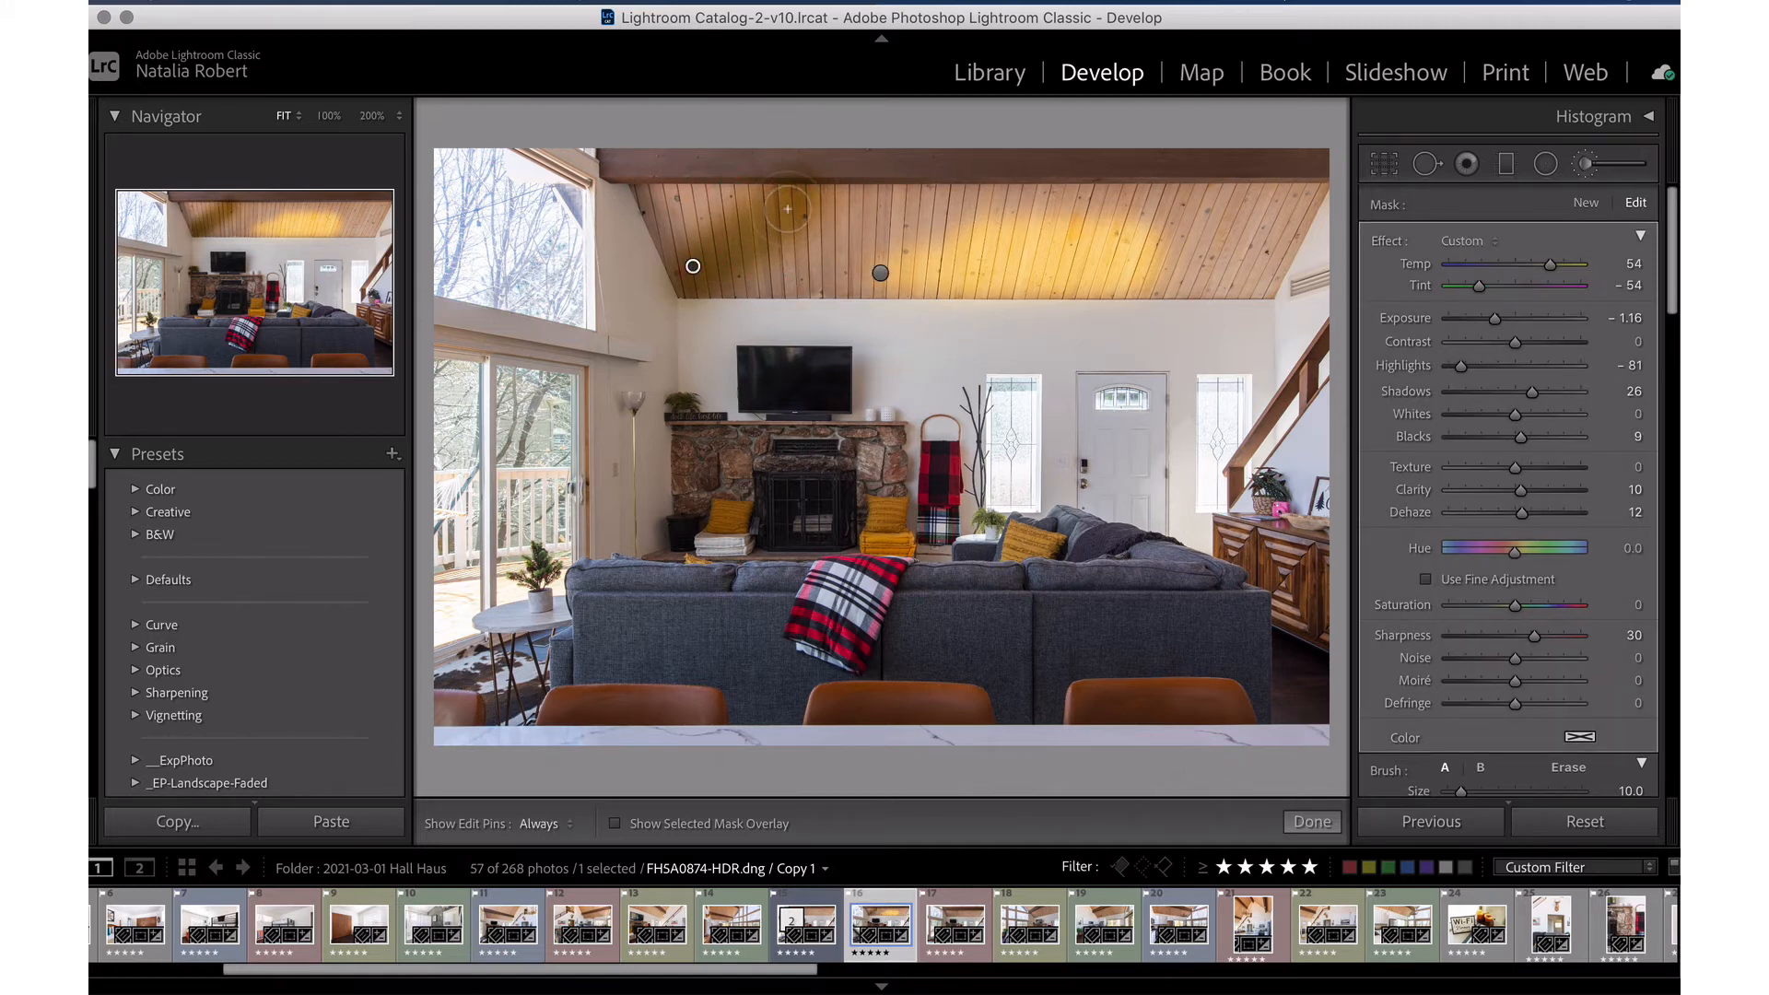
pyautogui.click(880, 274)
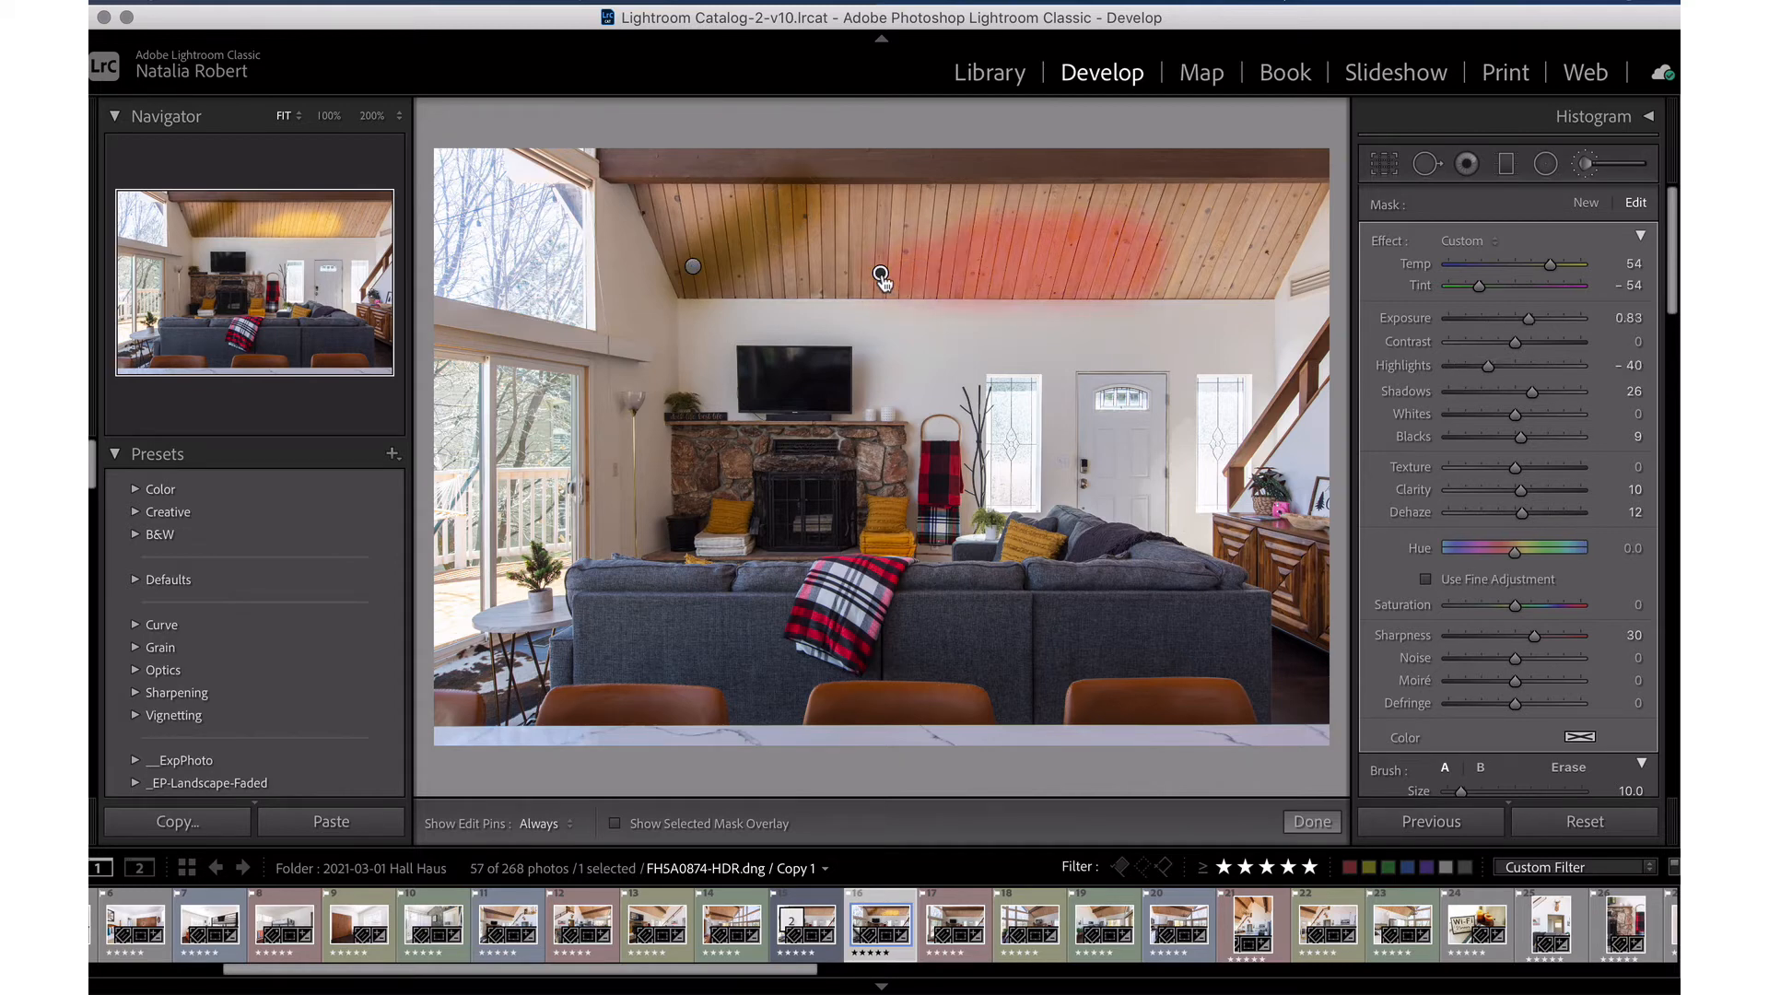
pyautogui.click(694, 268)
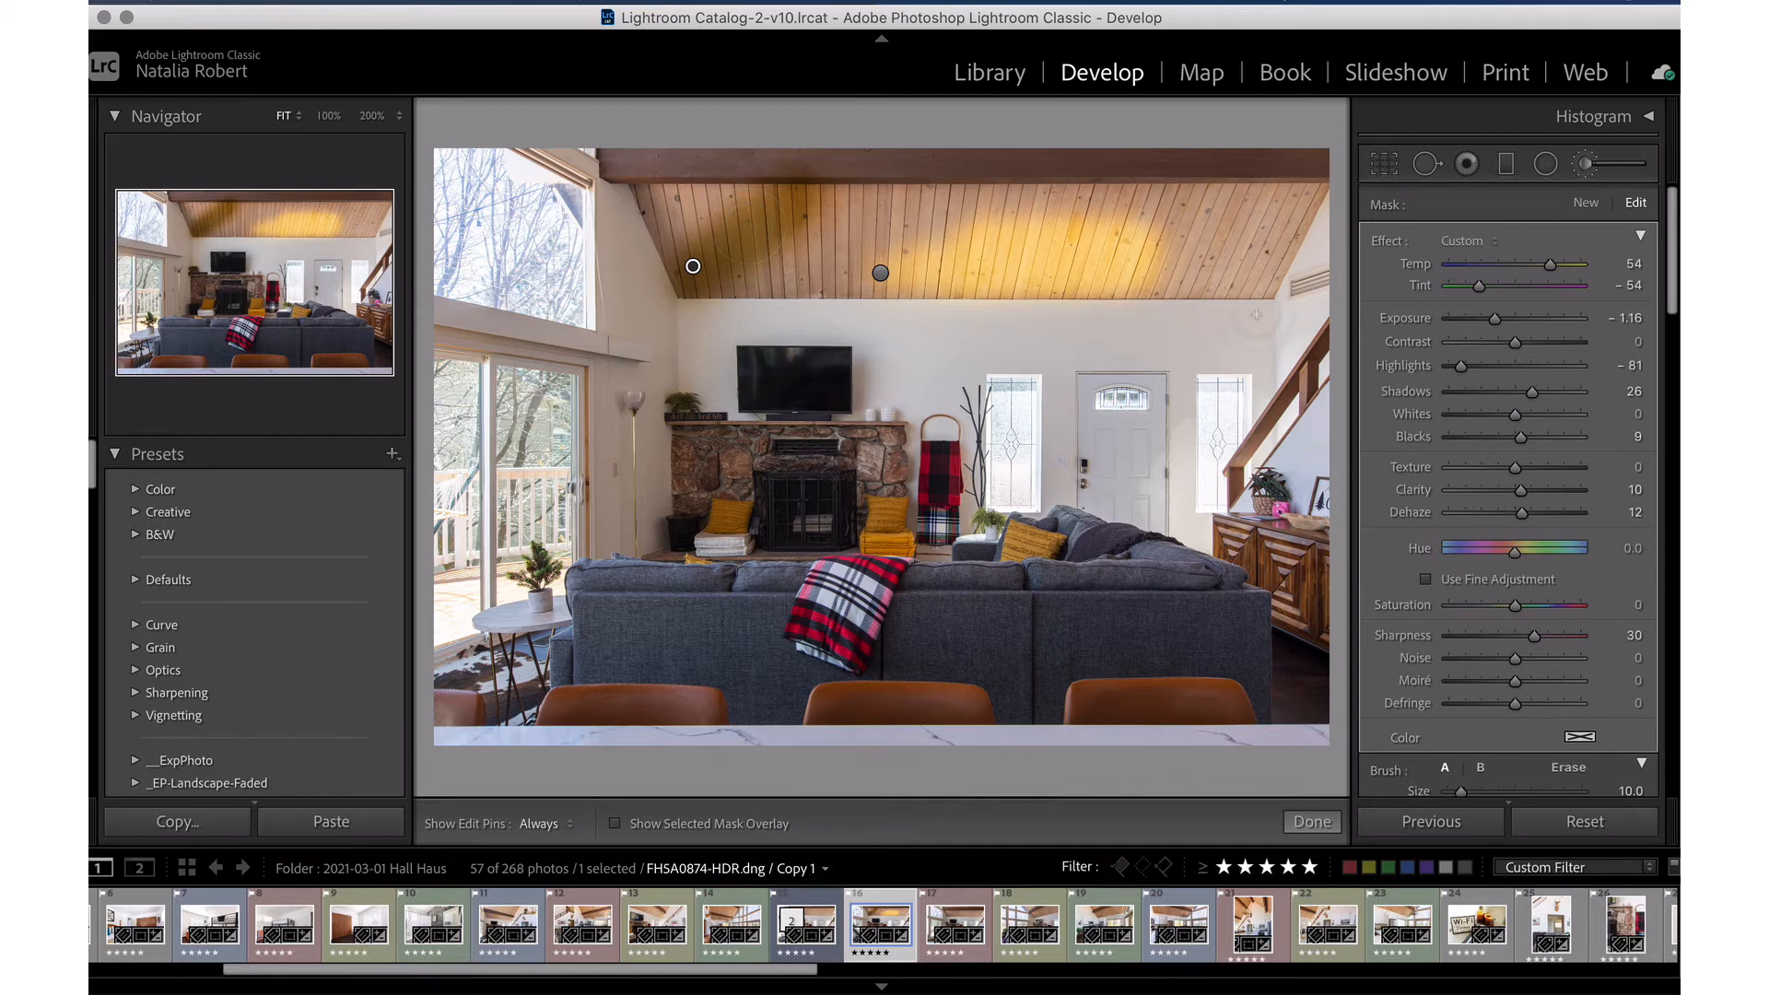
pyautogui.press('Delete')
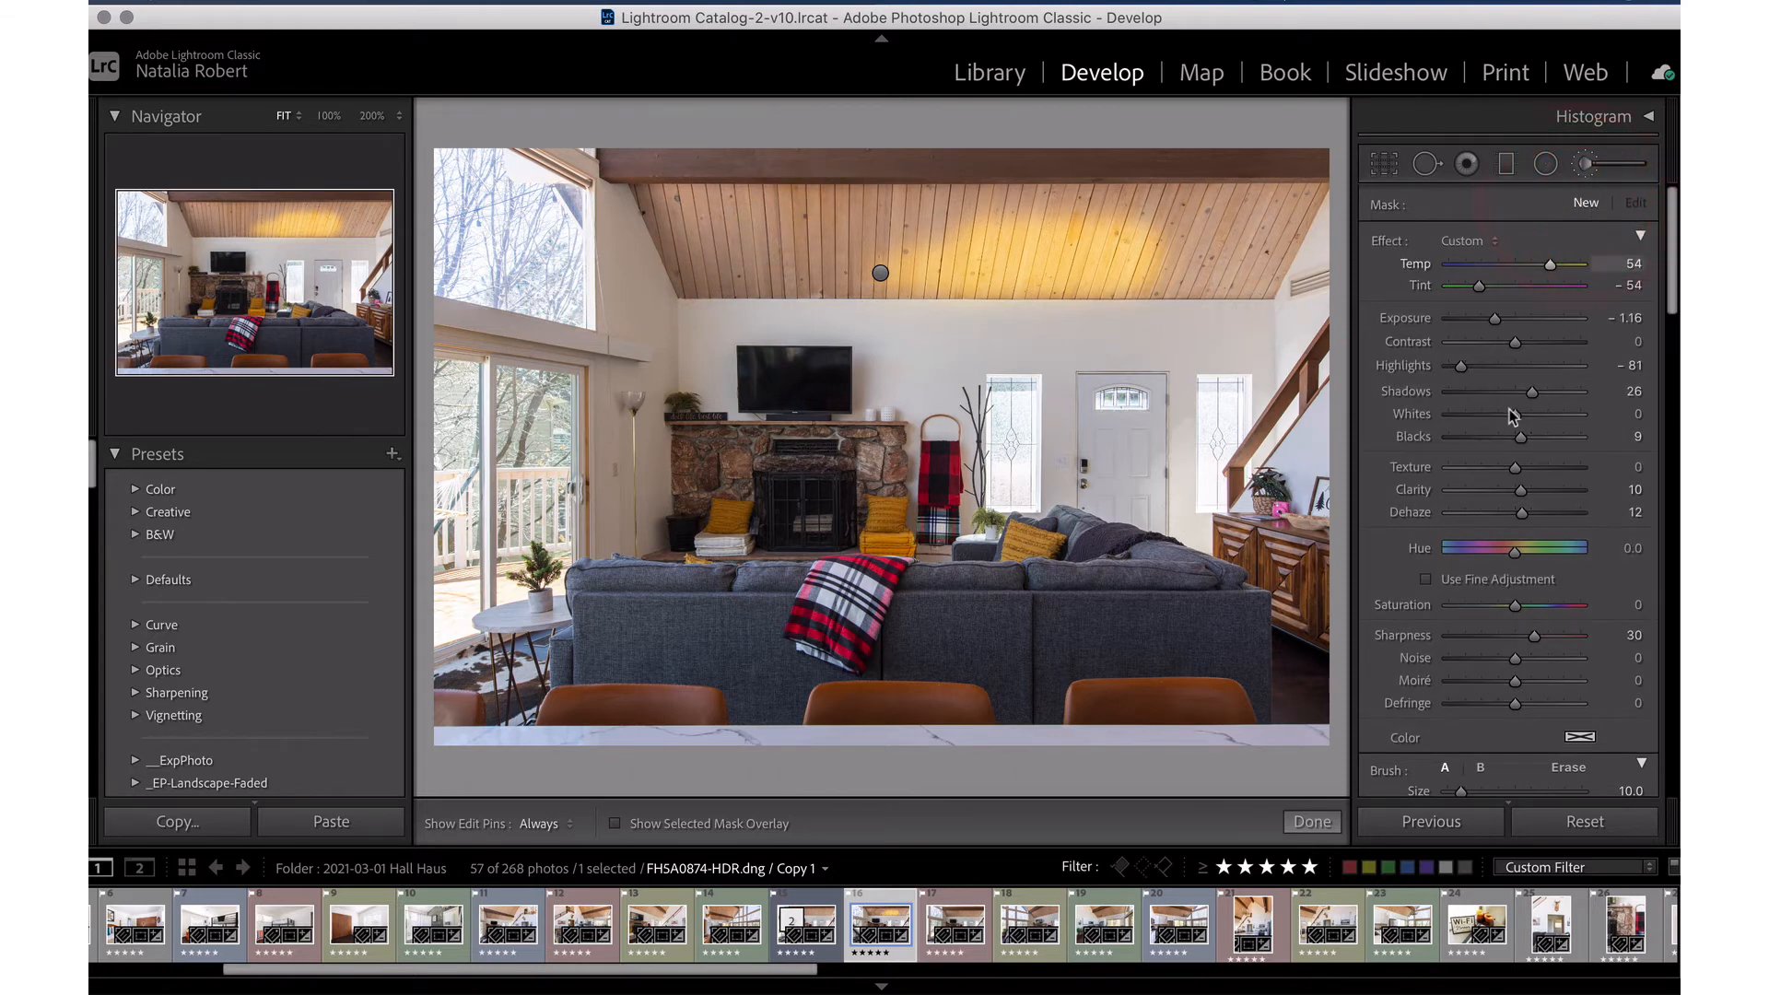
# Start a new brush mask with Temp 22 and Tint 73 and paint the wall strip between the upper window and the ceiling.
pyautogui.click(1585, 205)
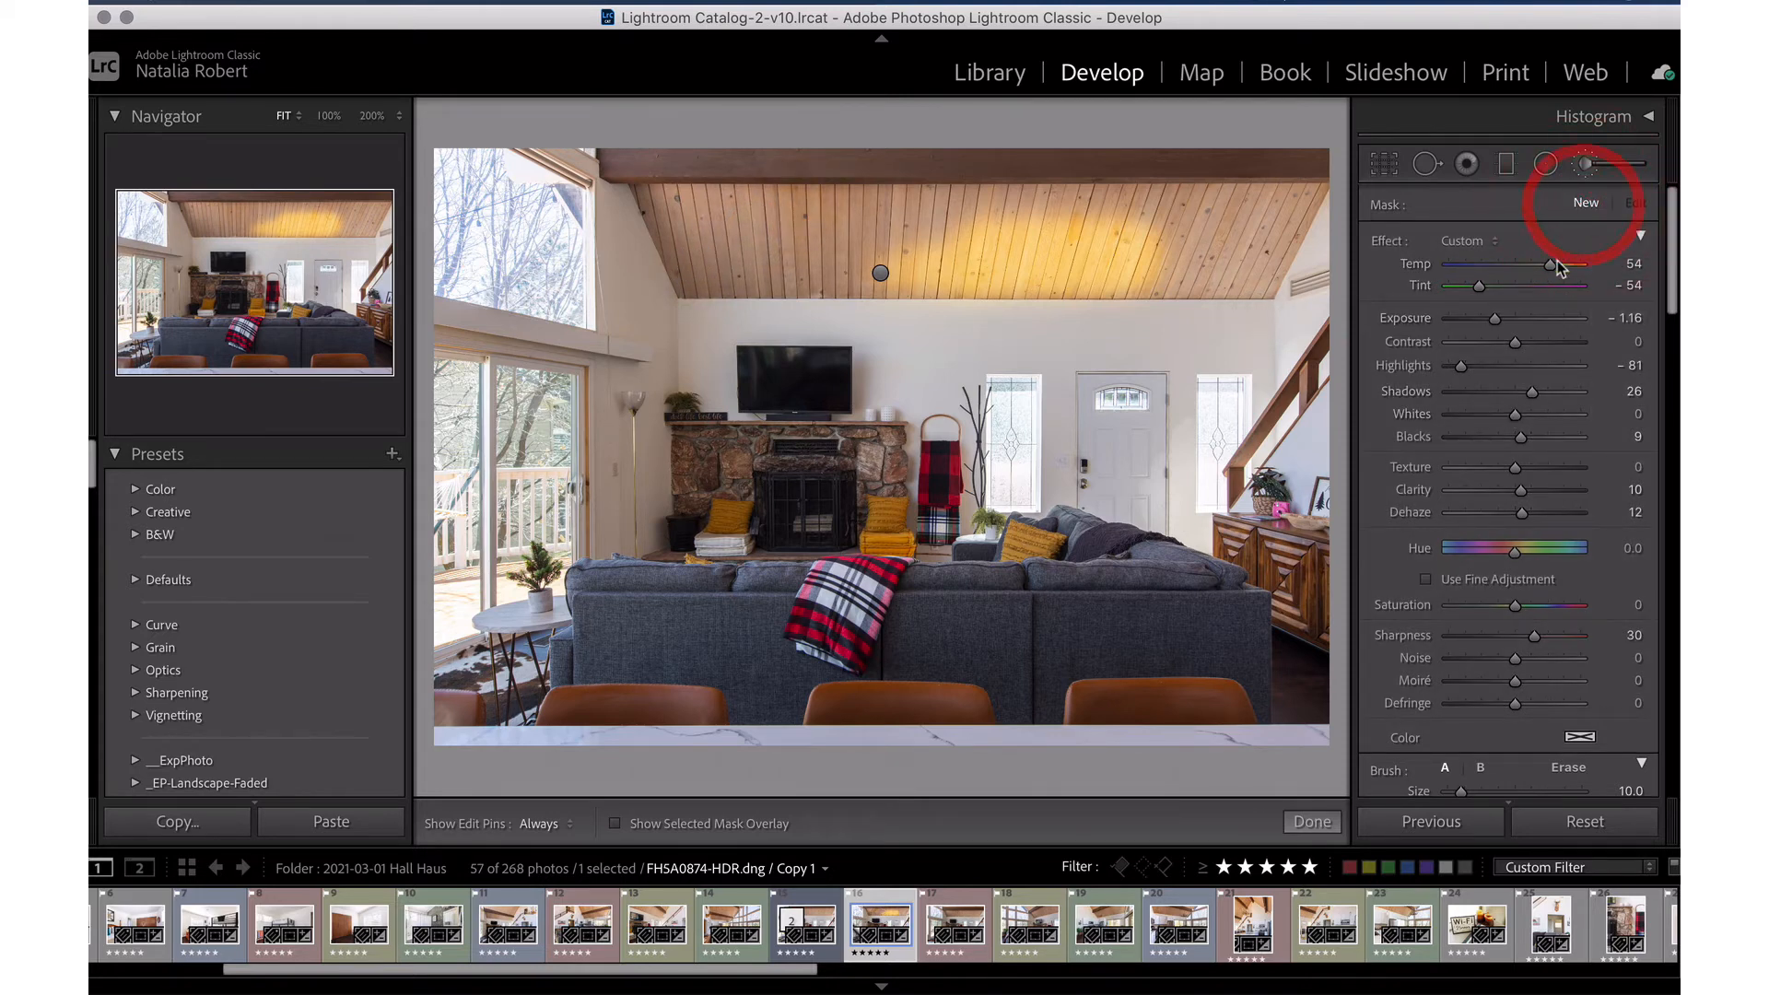
pyautogui.click(1529, 264)
pyautogui.moveTo(1457, 293); pyautogui.dragTo(1562, 293)
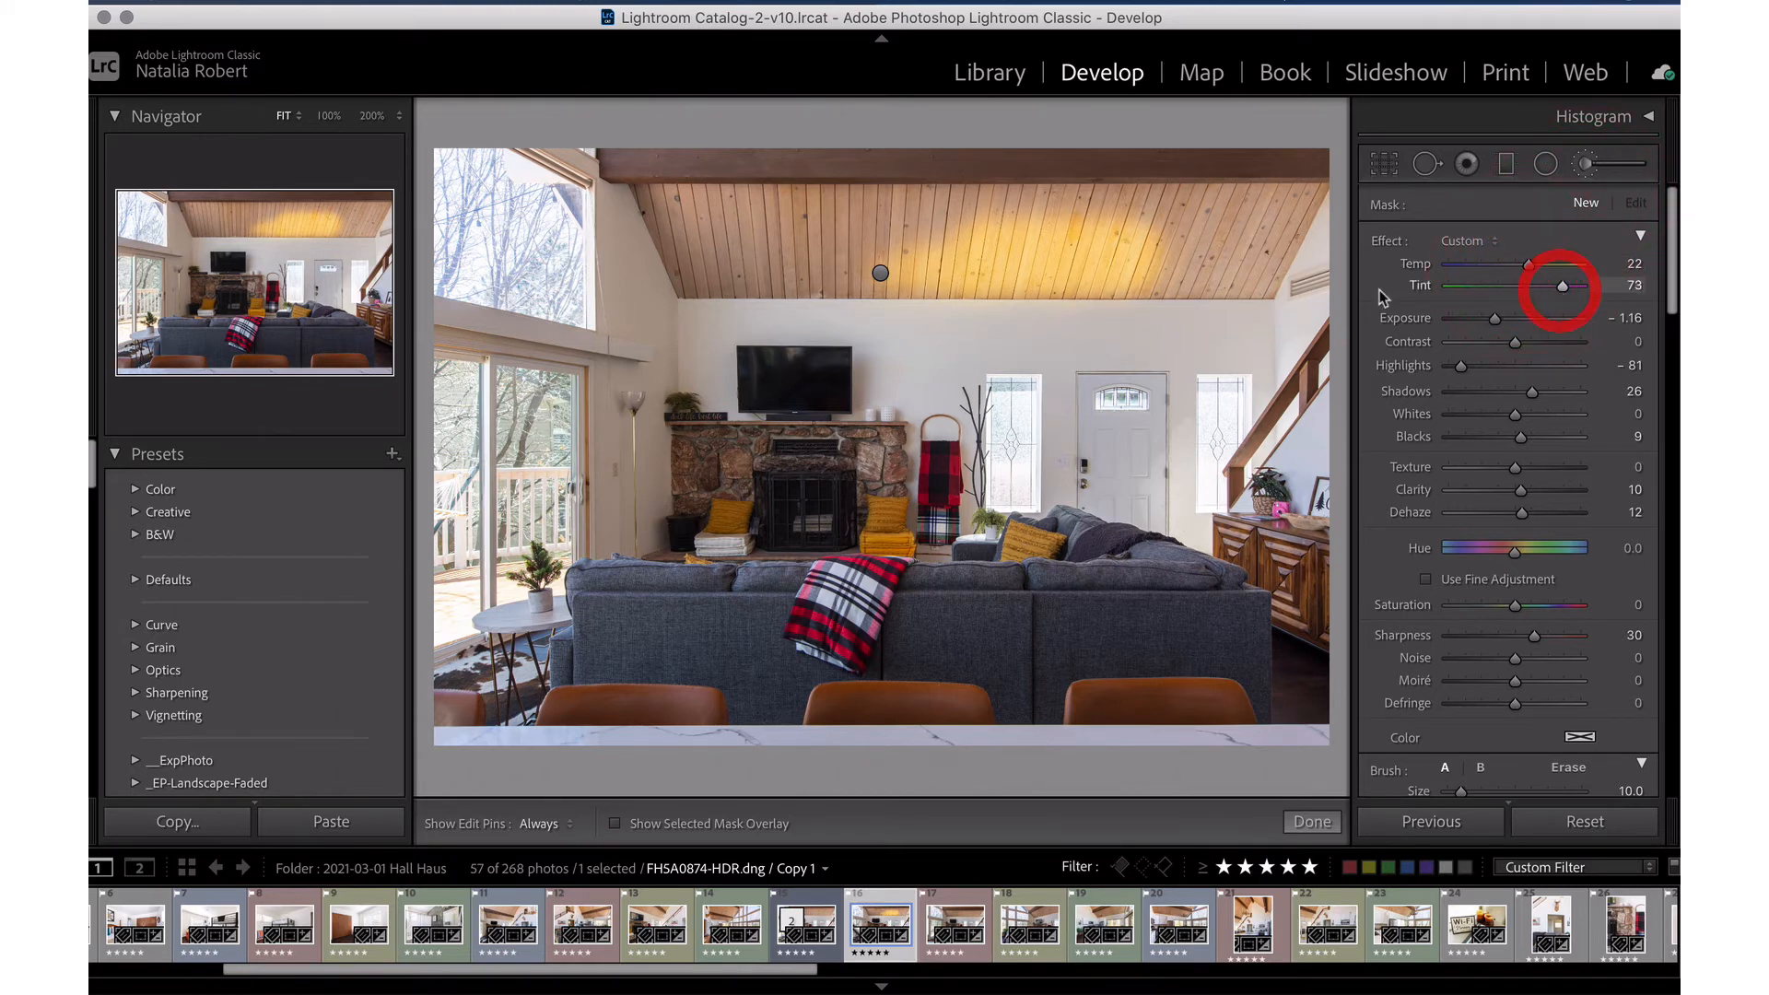
pyautogui.moveTo(626, 239)
pyautogui.mouseDown()
pyautogui.moveTo(636, 294)
pyautogui.moveTo(604, 200)
pyautogui.moveTo(638, 312)
pyautogui.moveTo(598, 210)
pyautogui.moveTo(629, 299)
pyautogui.mouseUp()
pyautogui.press('h')
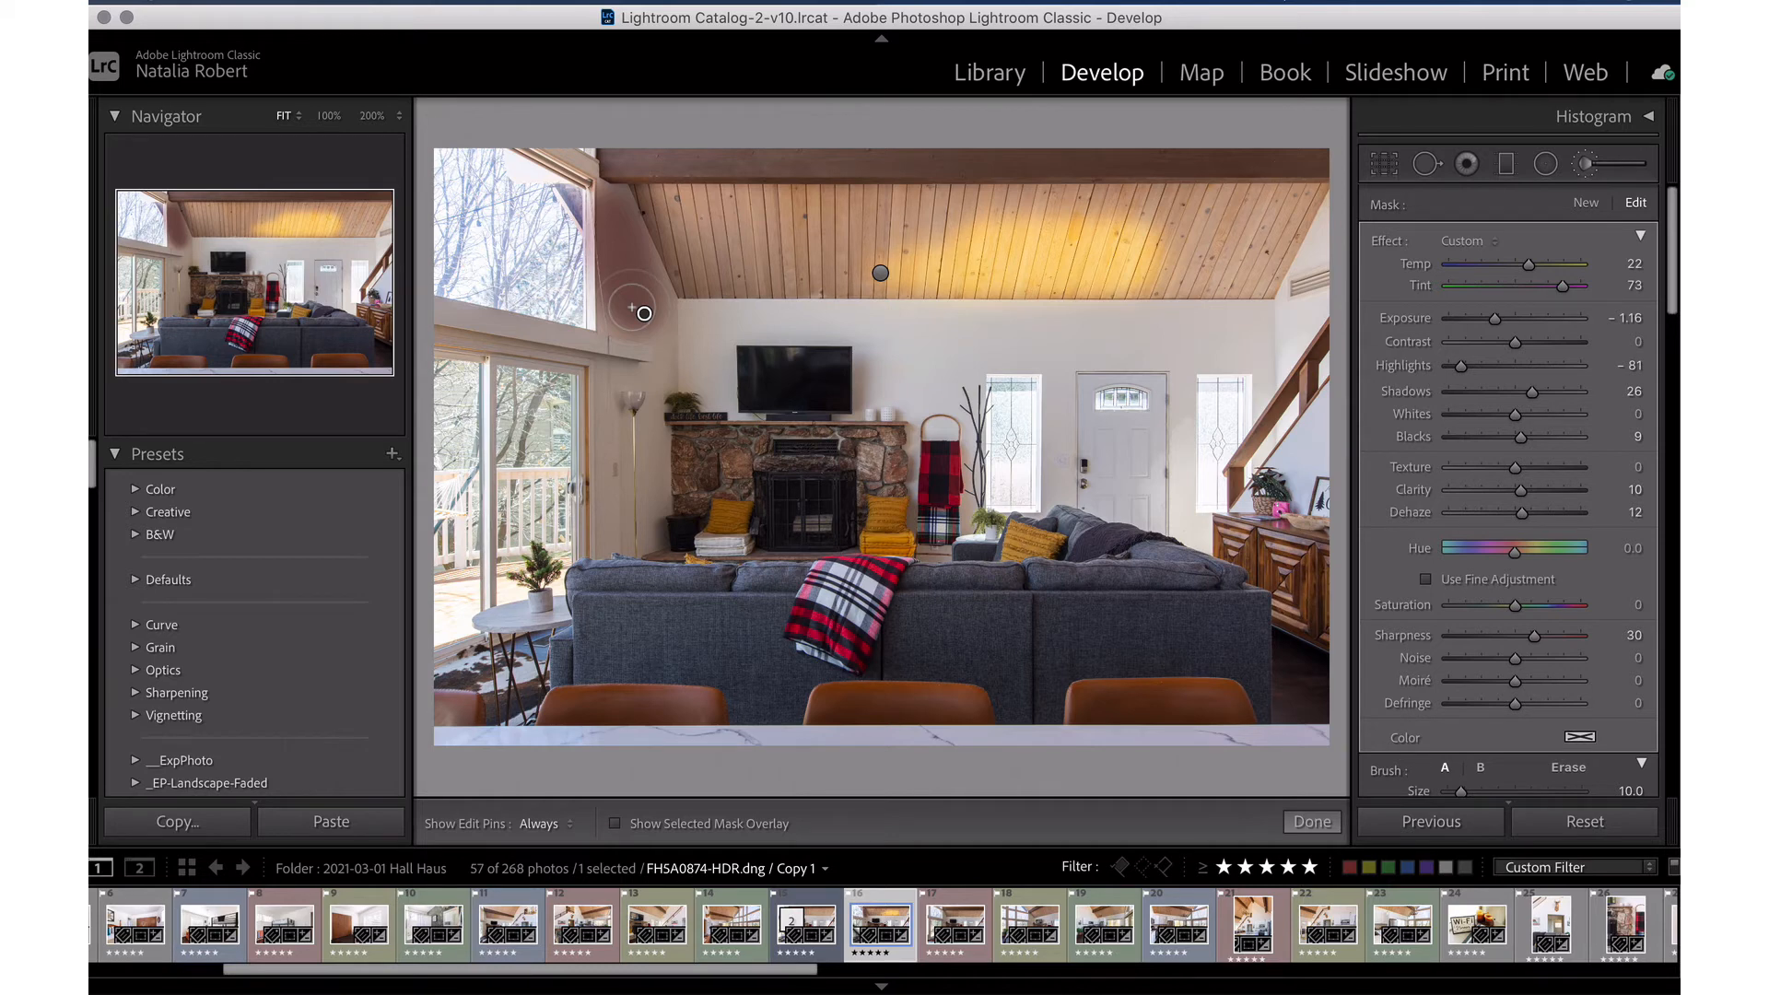
# Create another brush mask with Temp 4, Tint 3 and brush size 5.0, and paint over the upper window to darken the outside view.
pyautogui.click(1585, 202)
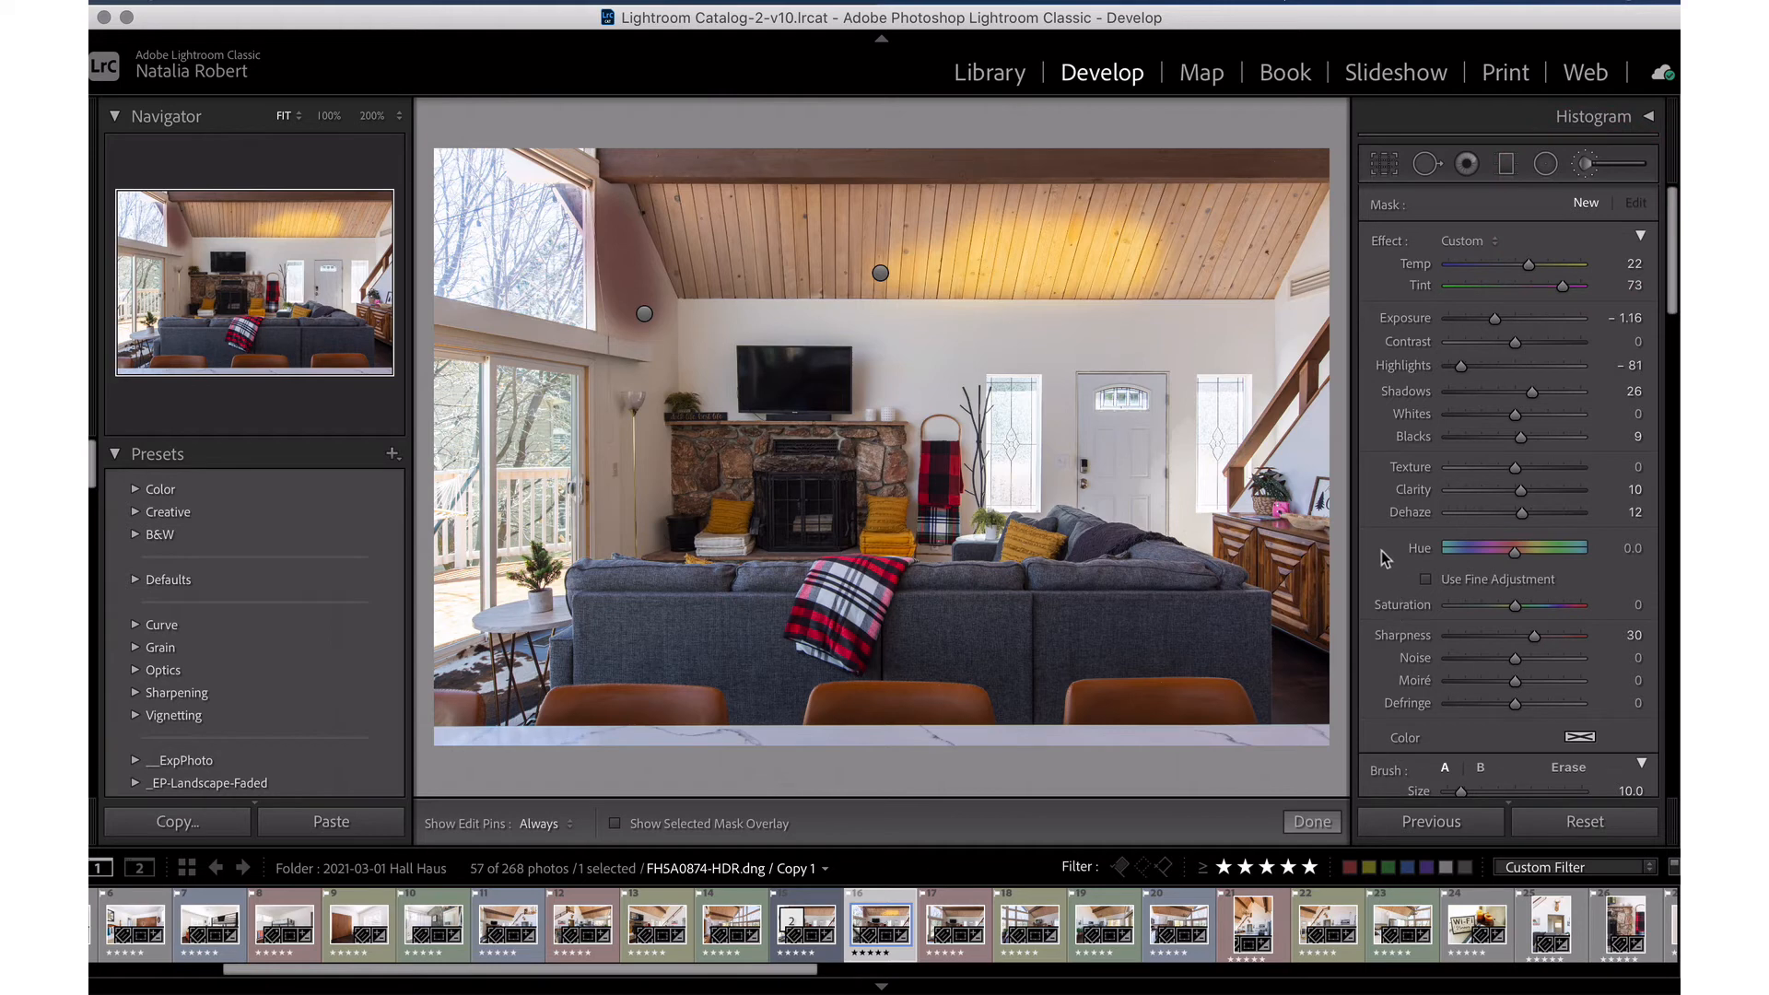
pyautogui.scroll(-5, 1381, 554)
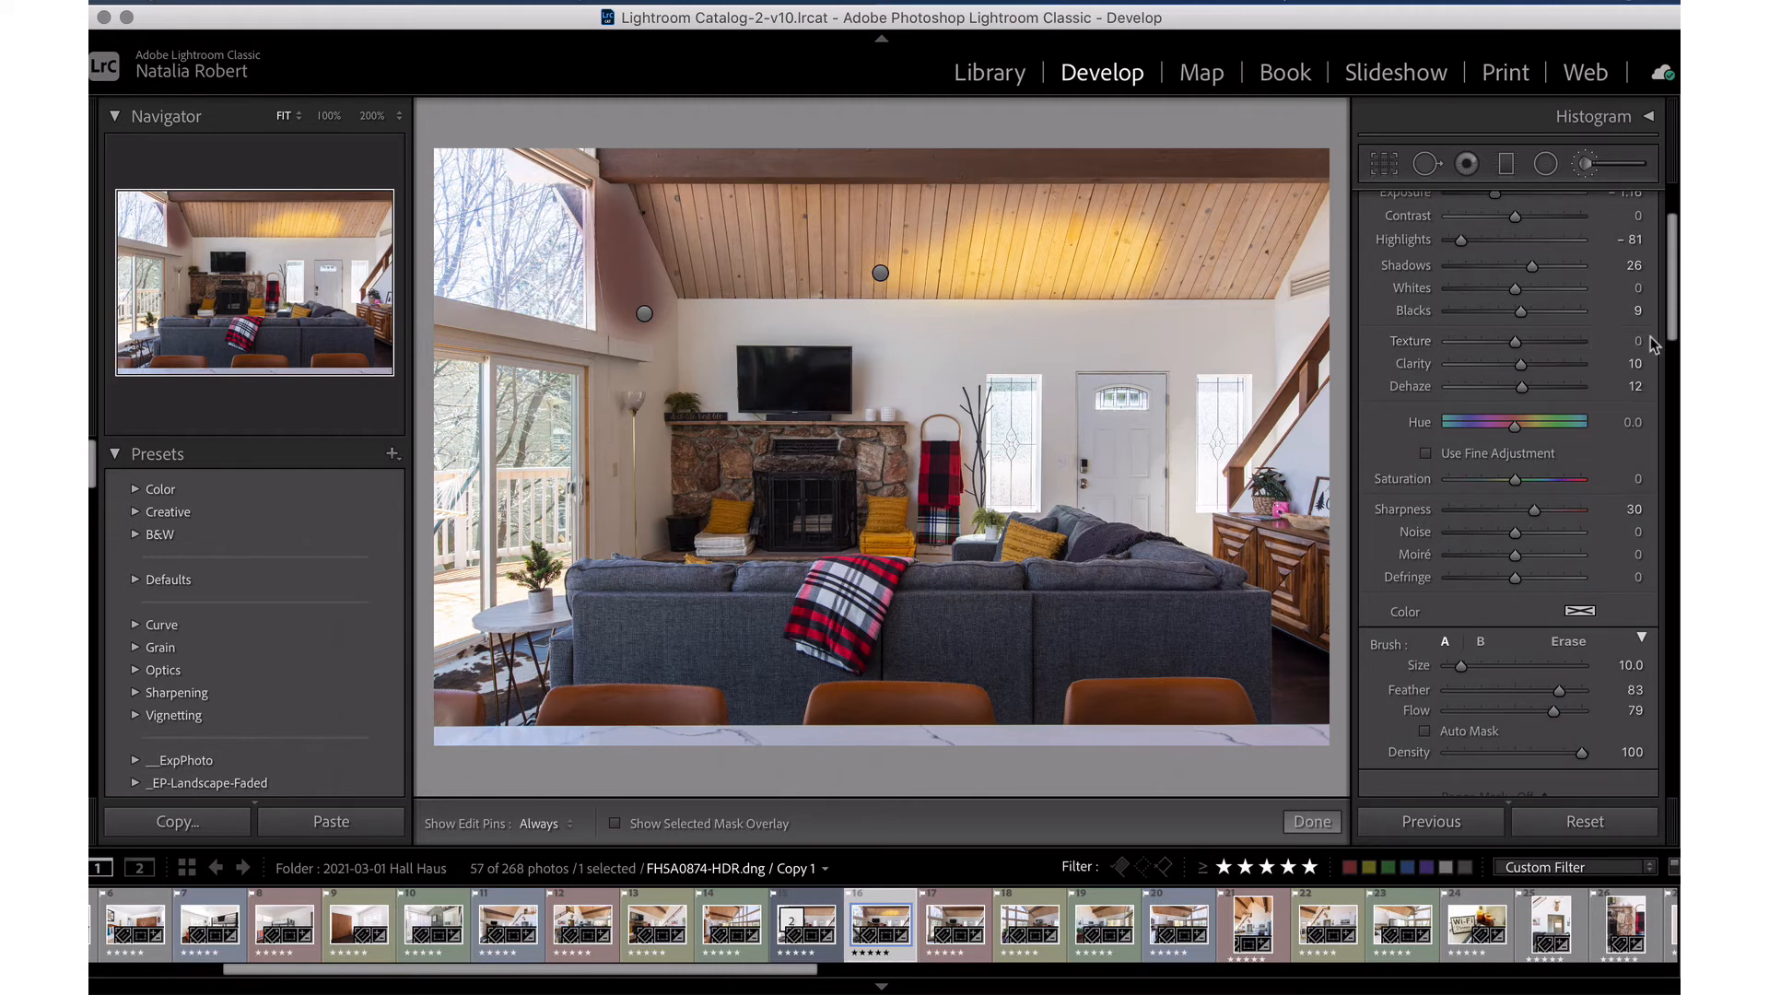
pyautogui.scroll(5, 1512, 337)
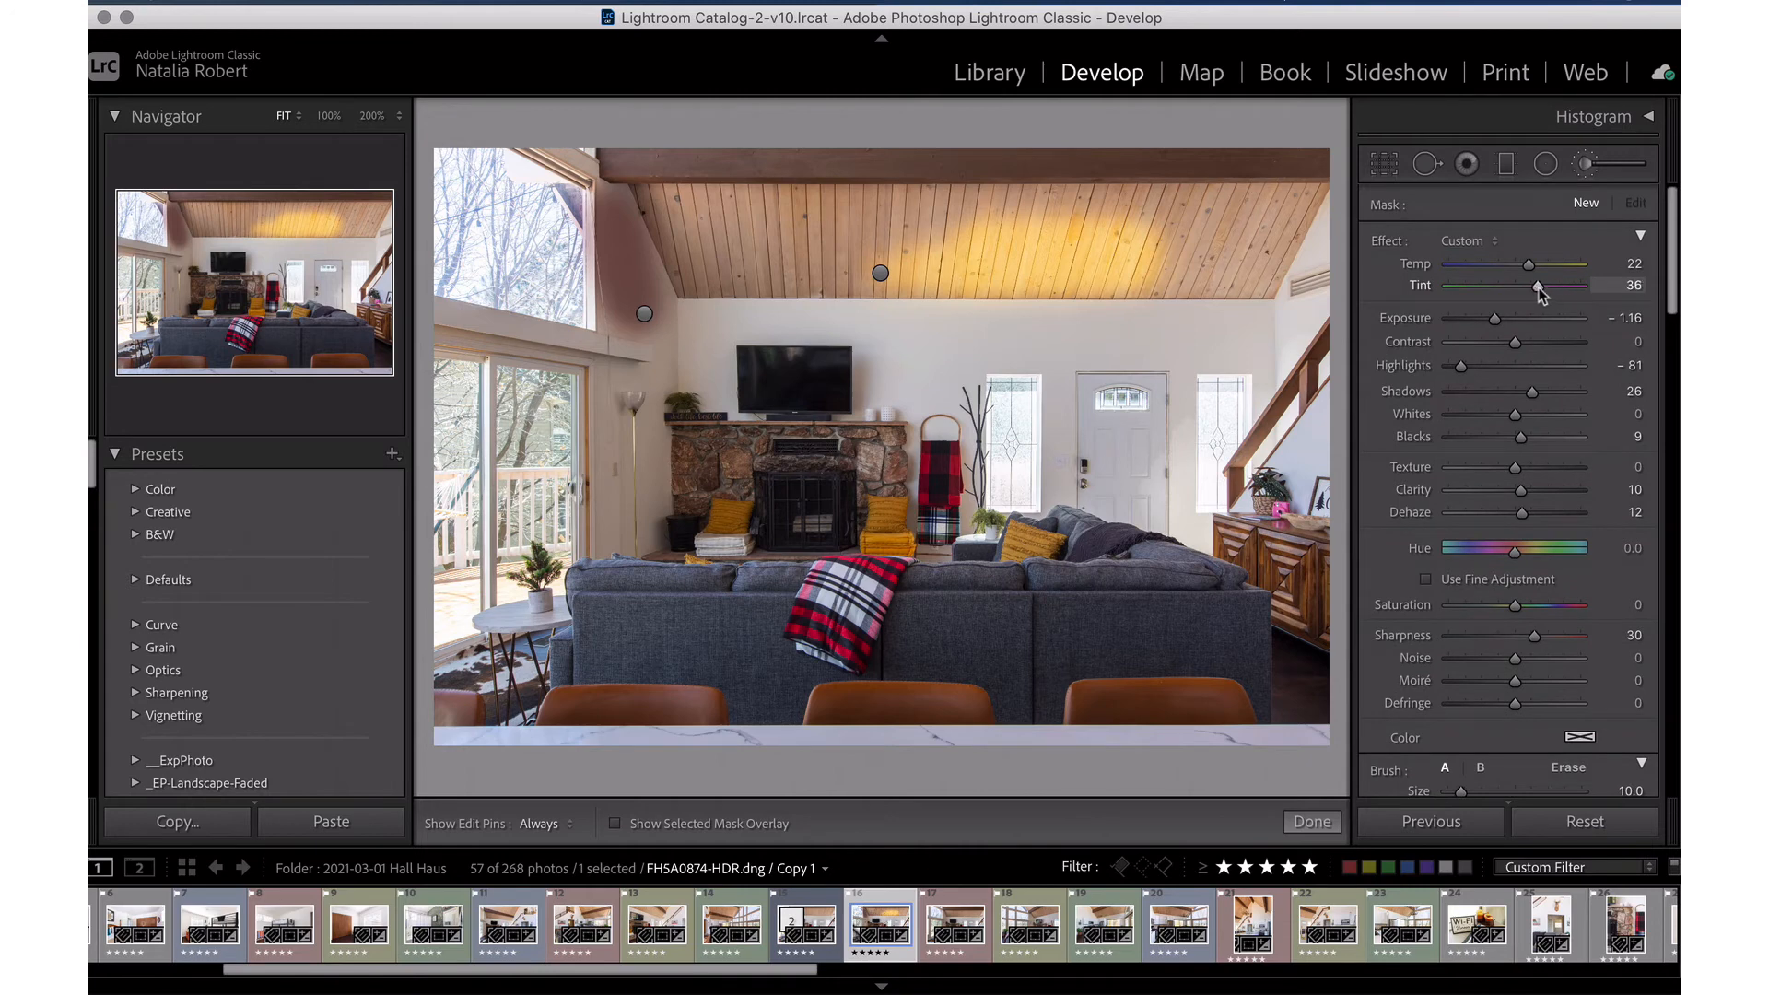
pyautogui.moveTo(1538, 288)
pyautogui.mouseDown()
pyautogui.moveTo(1516, 286)
pyautogui.moveTo(1517, 265)
pyautogui.mouseUp()
pyautogui.scroll(-3, 543, 301)
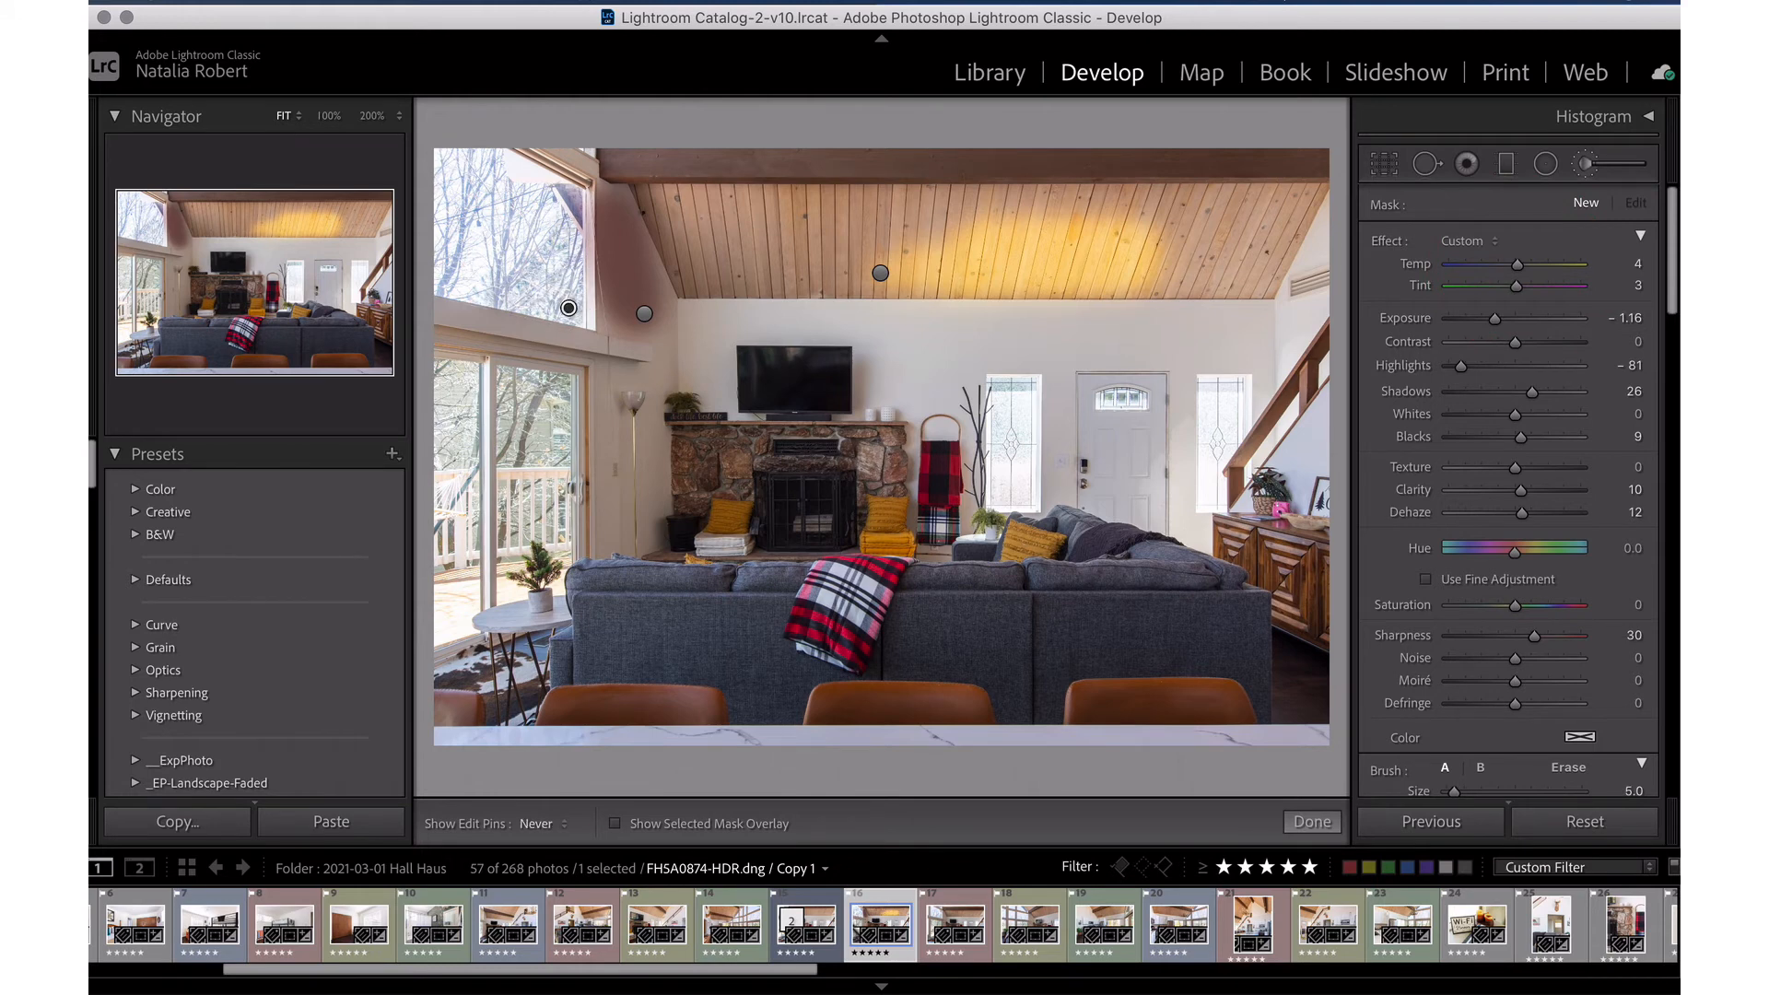
pyautogui.press('h')
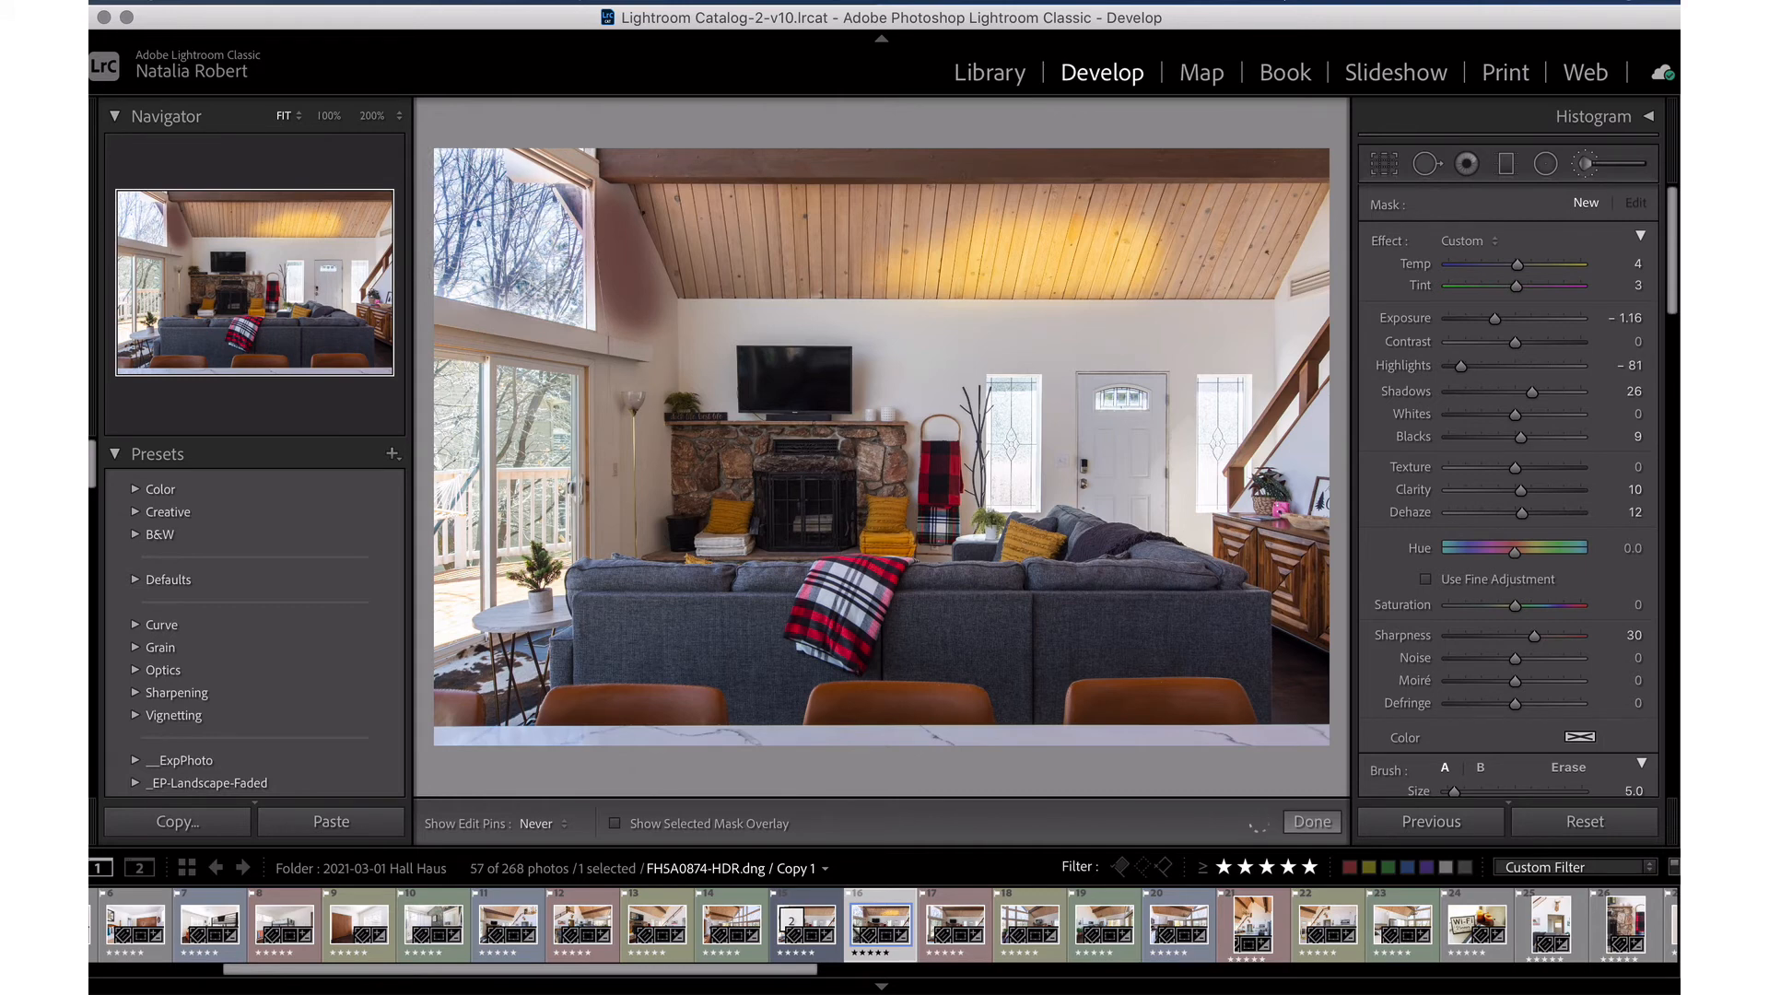
pyautogui.press('h')
pyautogui.click(569, 308)
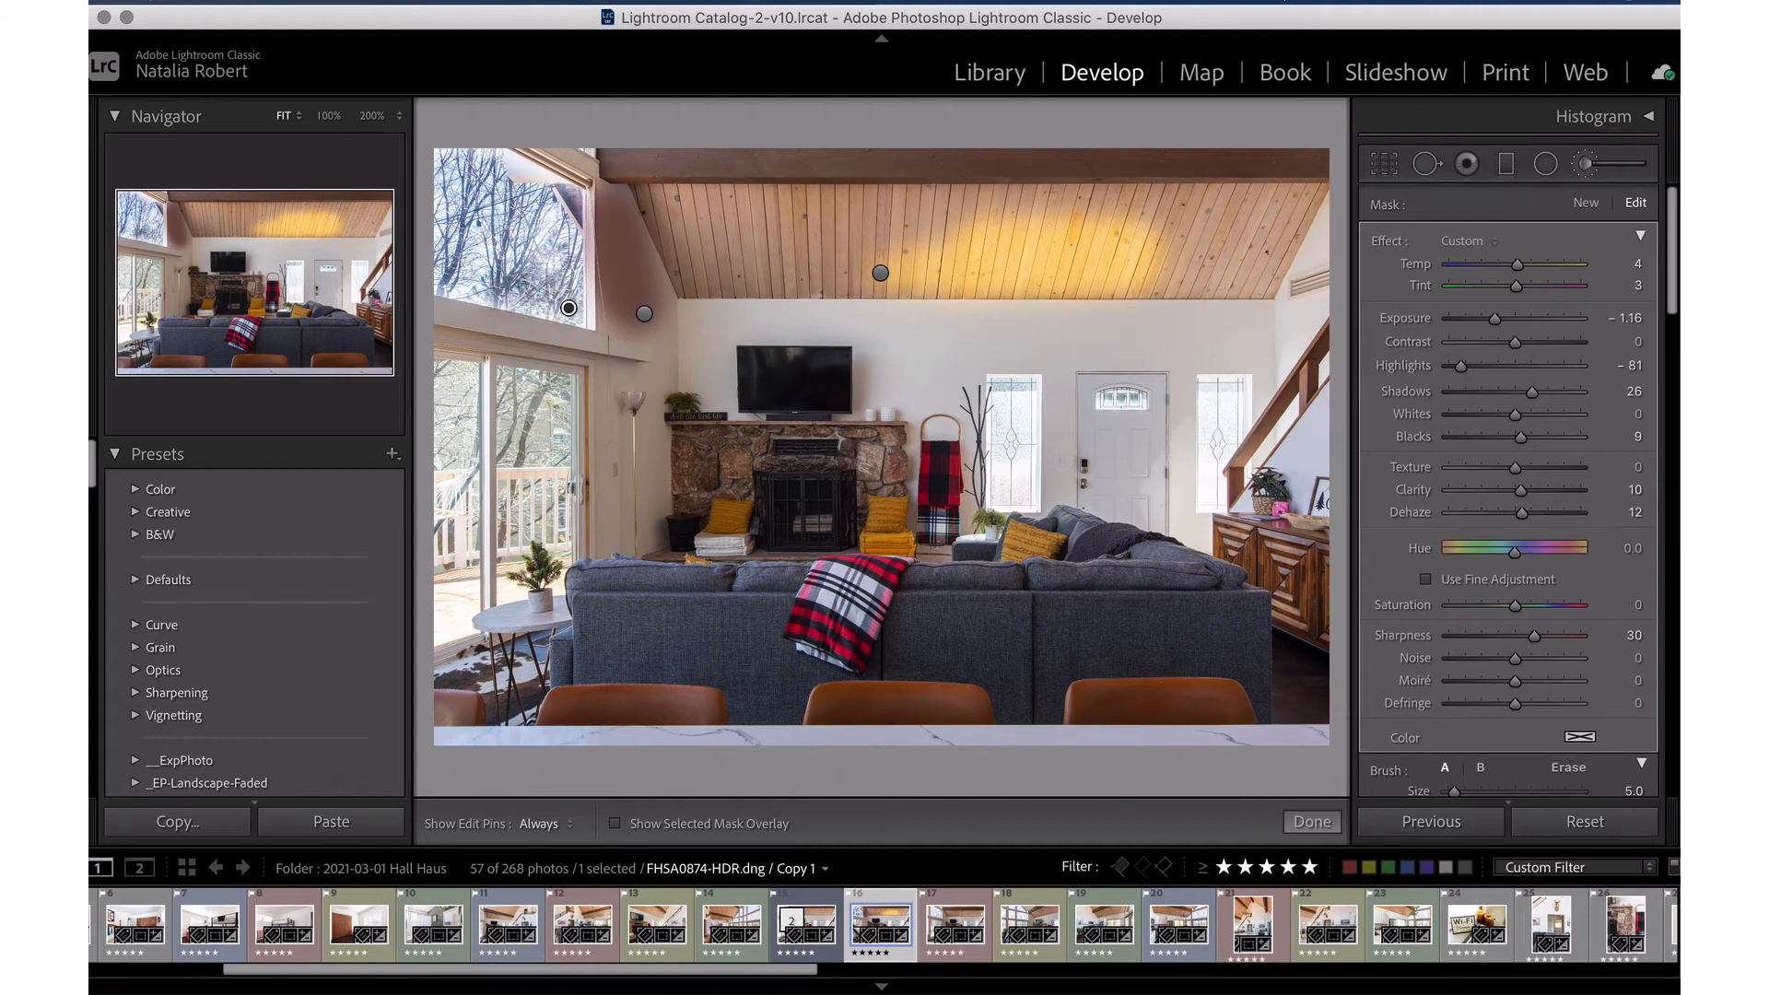
# Start a new brush mask for the bright deck behind the glass door and turn on Auto Mask.
pyautogui.click(1585, 203)
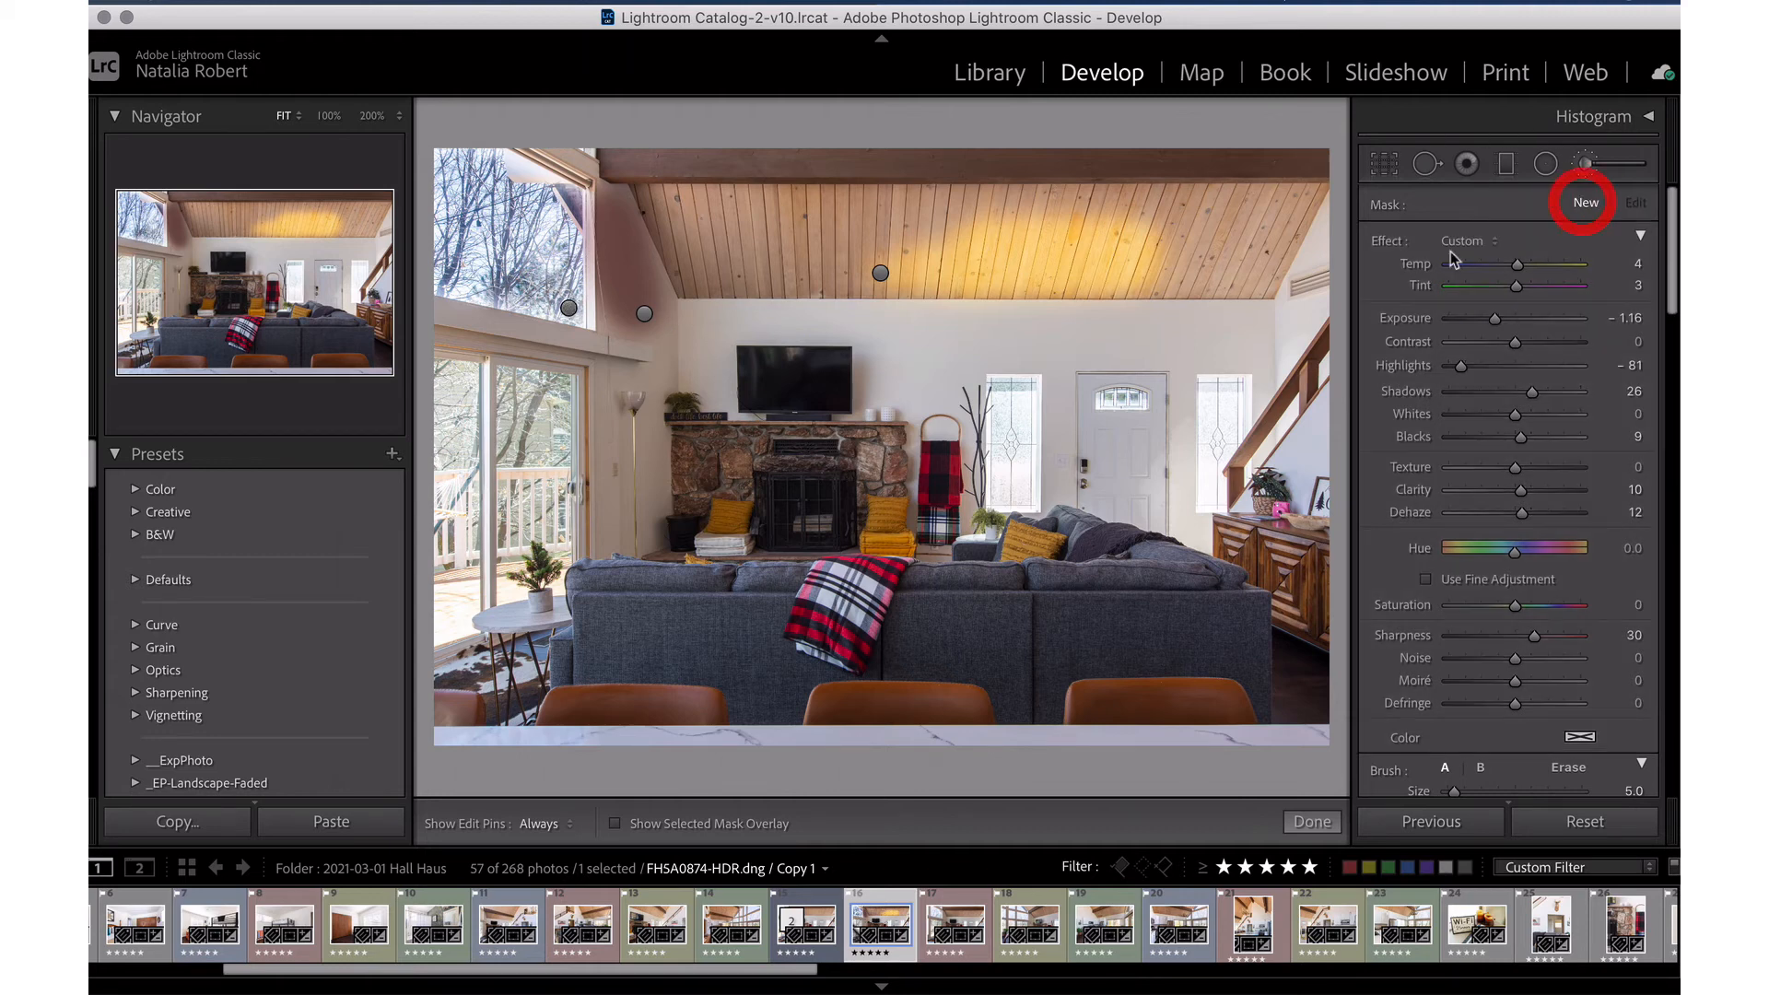
pyautogui.press('z')
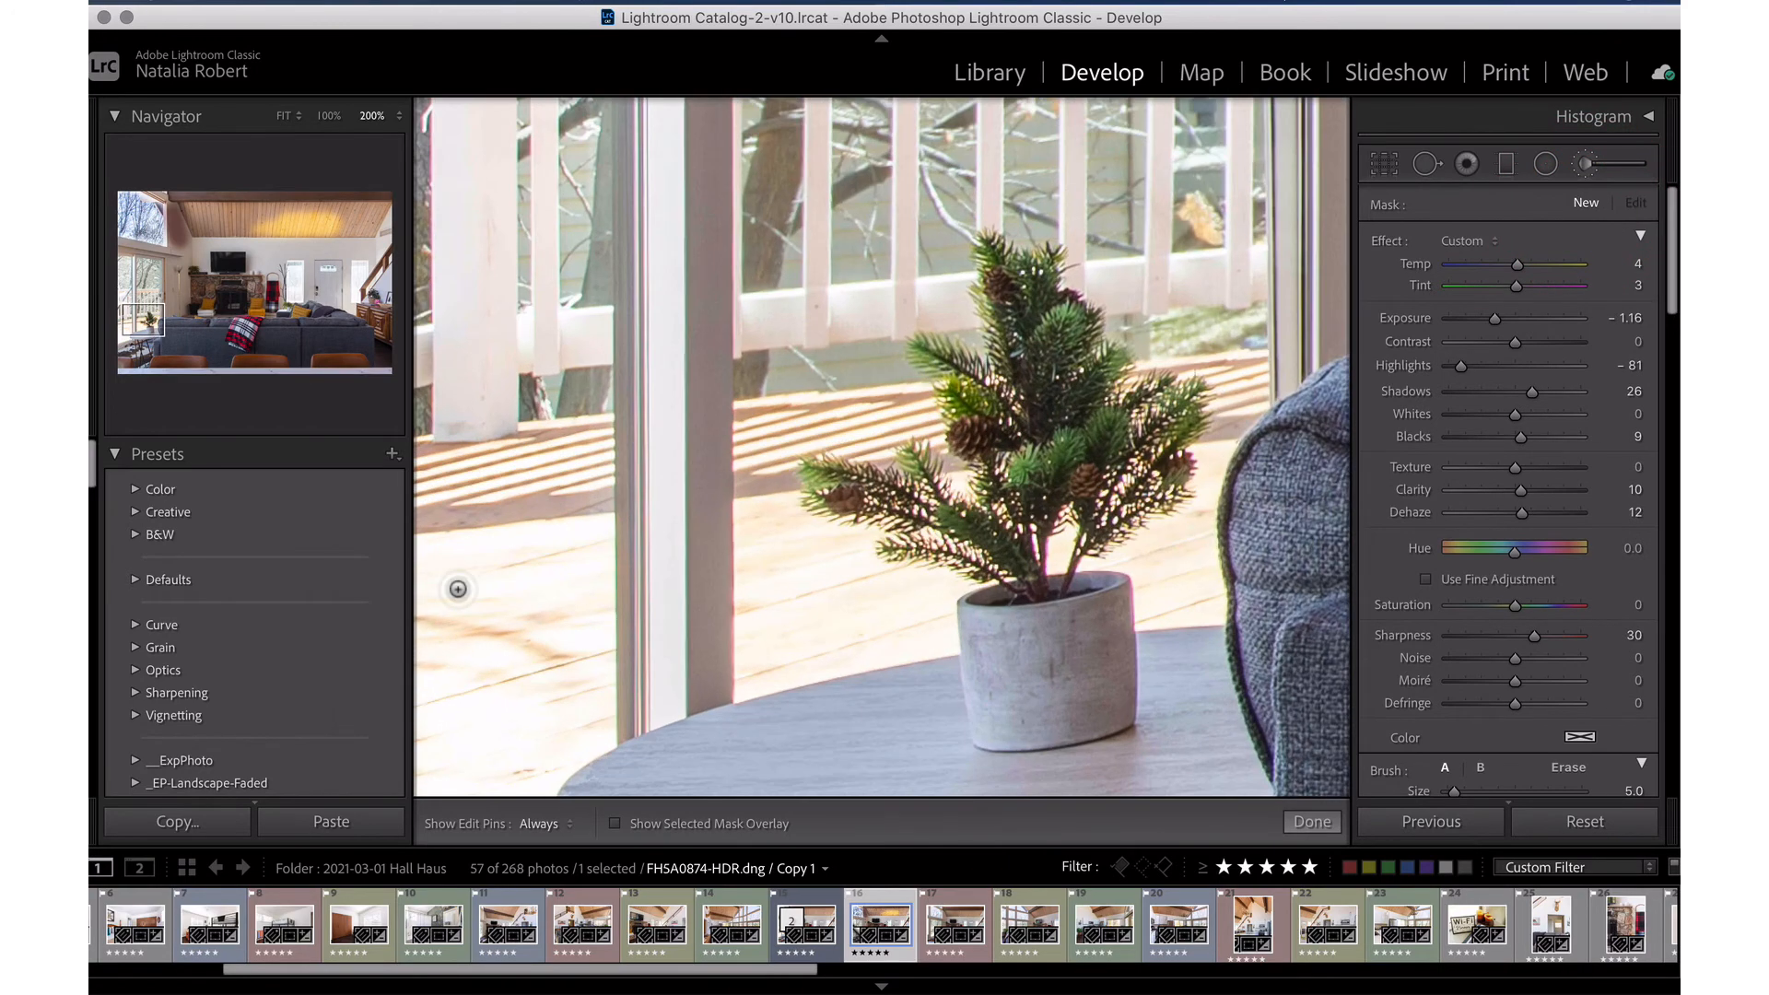
pyautogui.moveTo(521, 596)
pyautogui.mouseDown()
pyautogui.moveTo(639, 478)
pyautogui.moveTo(742, 411)
pyautogui.moveTo(719, 387)
pyautogui.mouseUp()
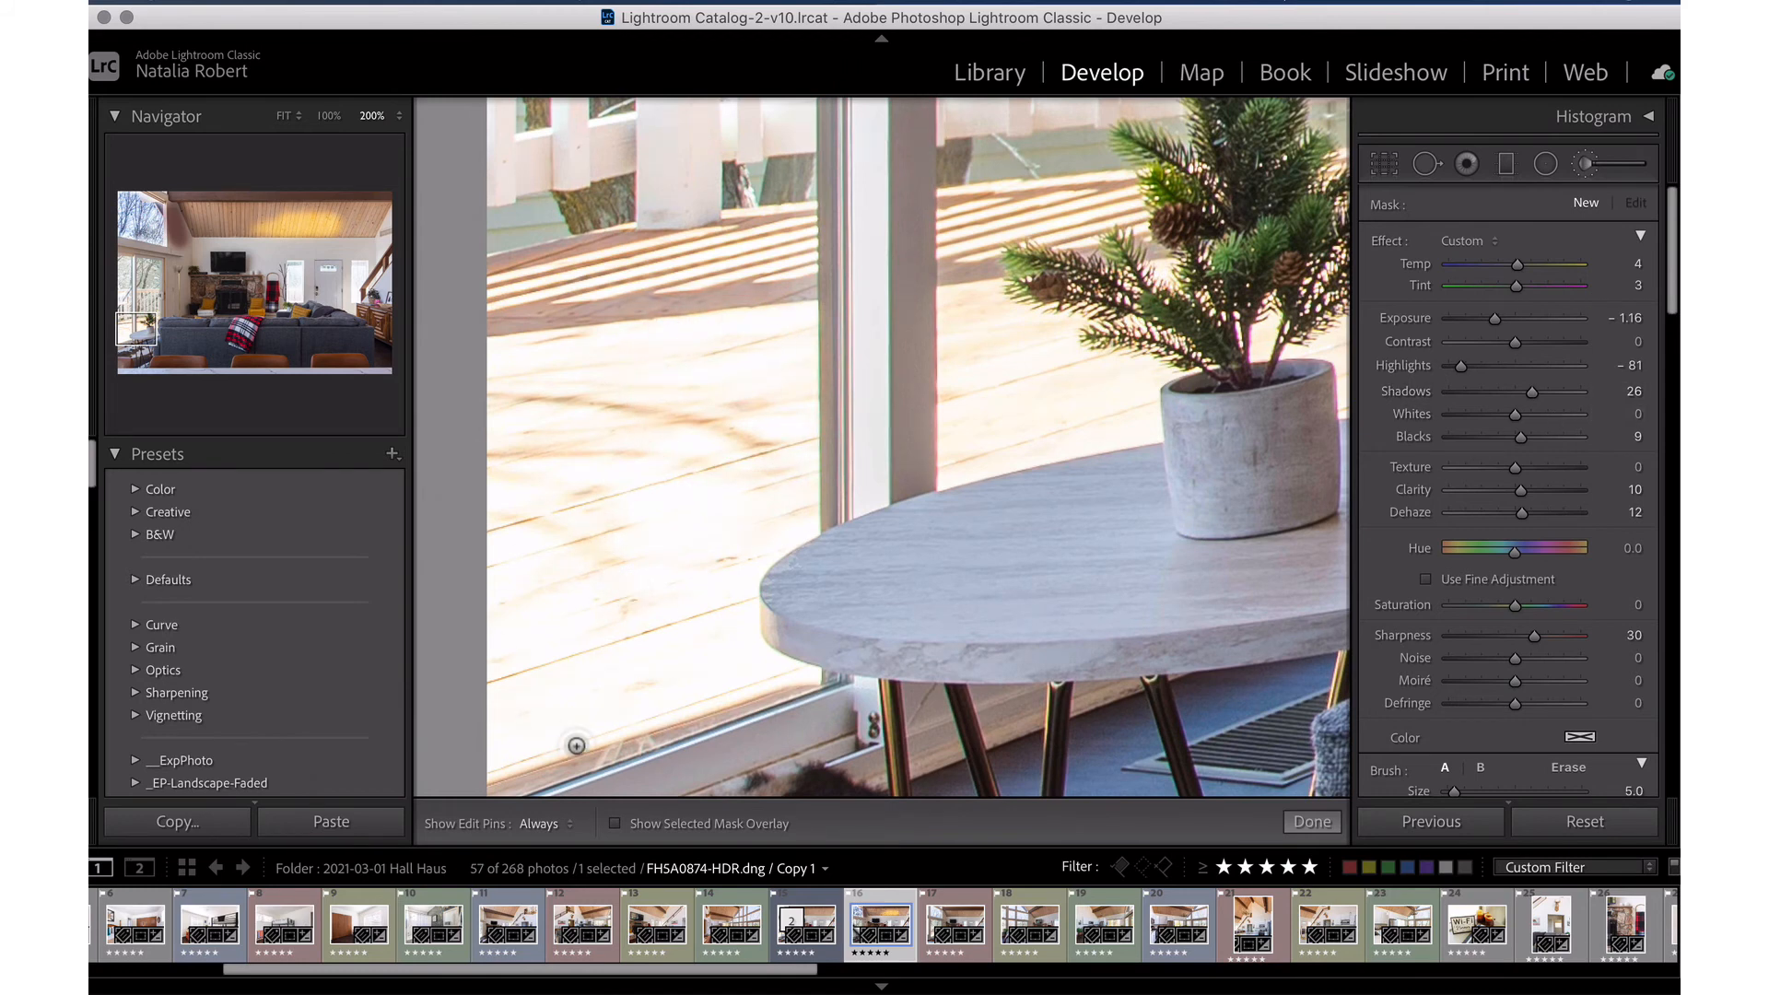
pyautogui.scroll(-5, 1464, 705)
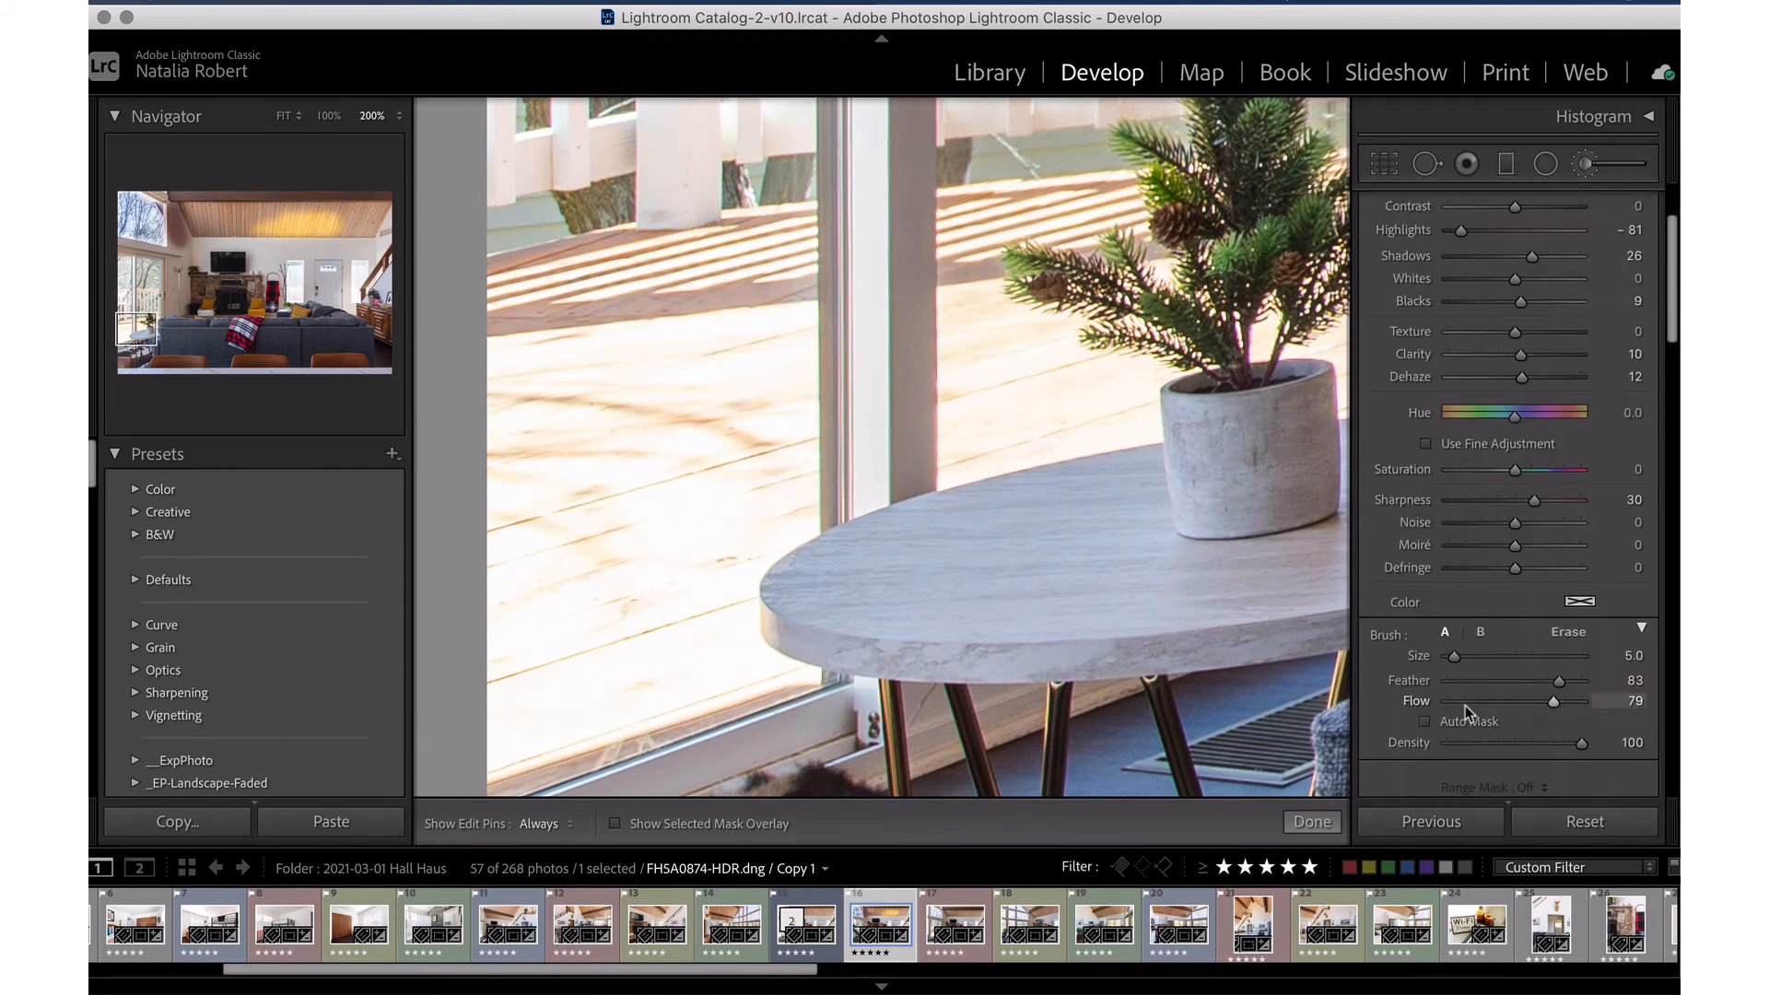
pyautogui.click(1426, 601)
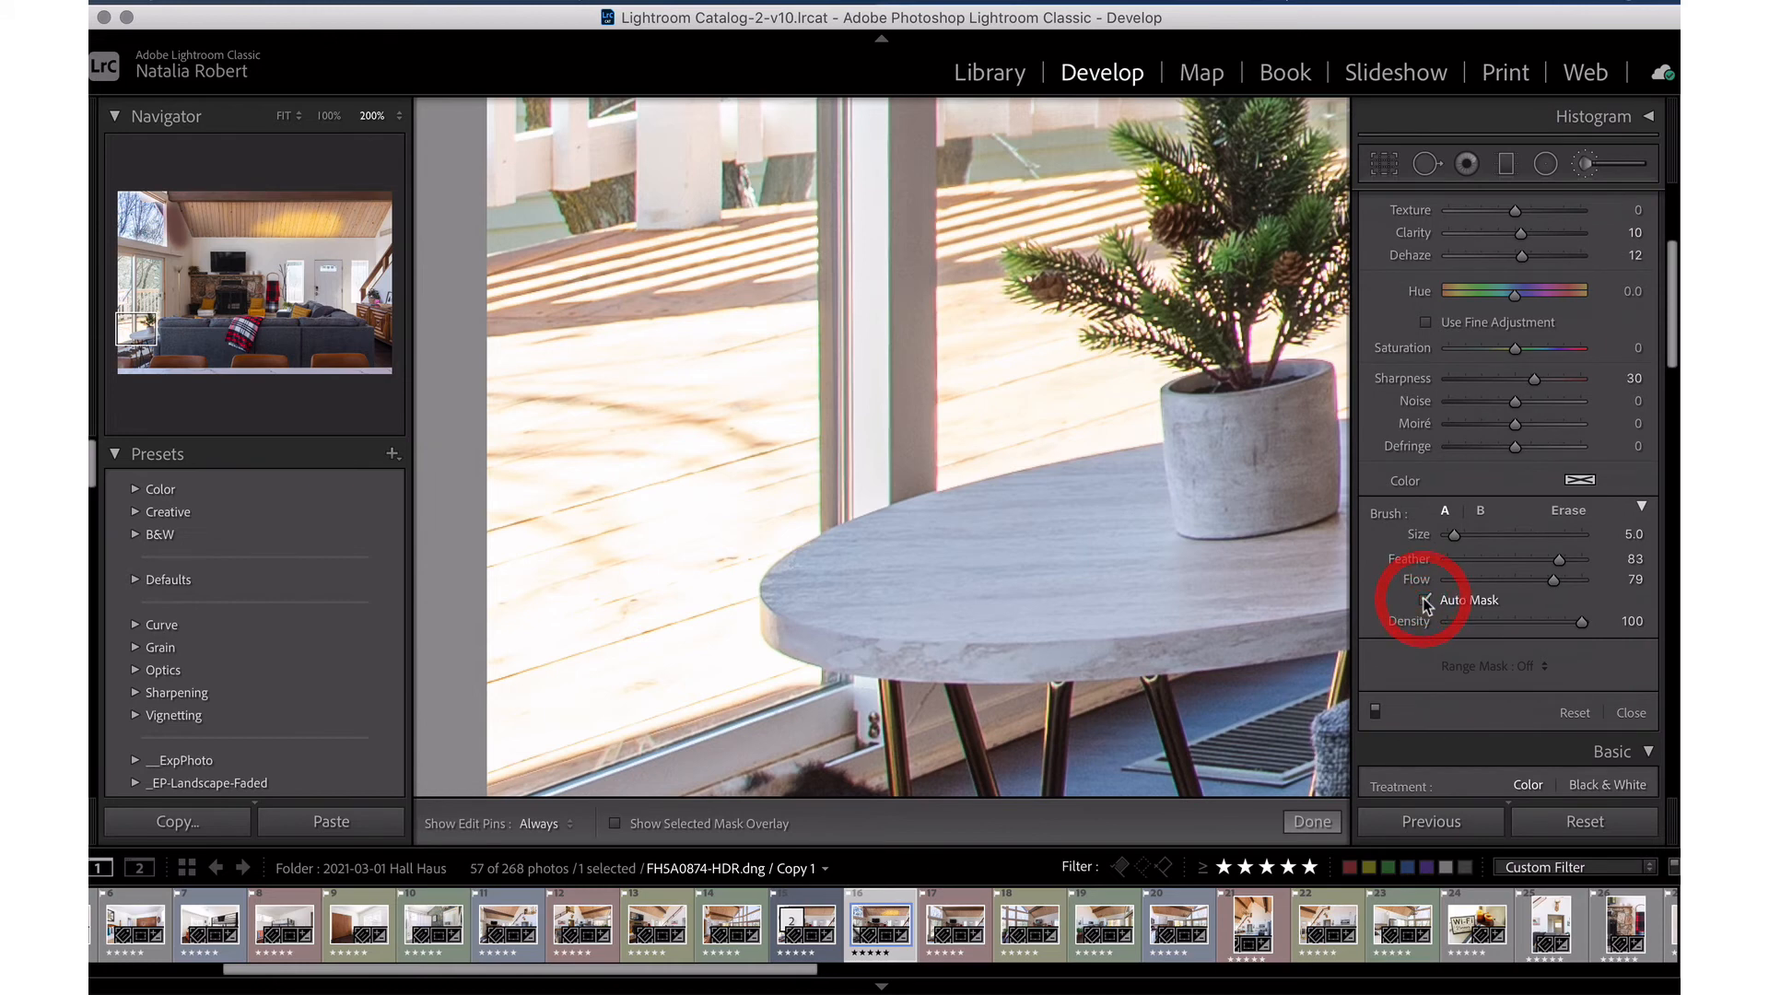
# Show the selected mask overlay and paint the sunlit deck behind the glass door with the brush enlarged to size 10.0.
pyautogui.click(616, 824)
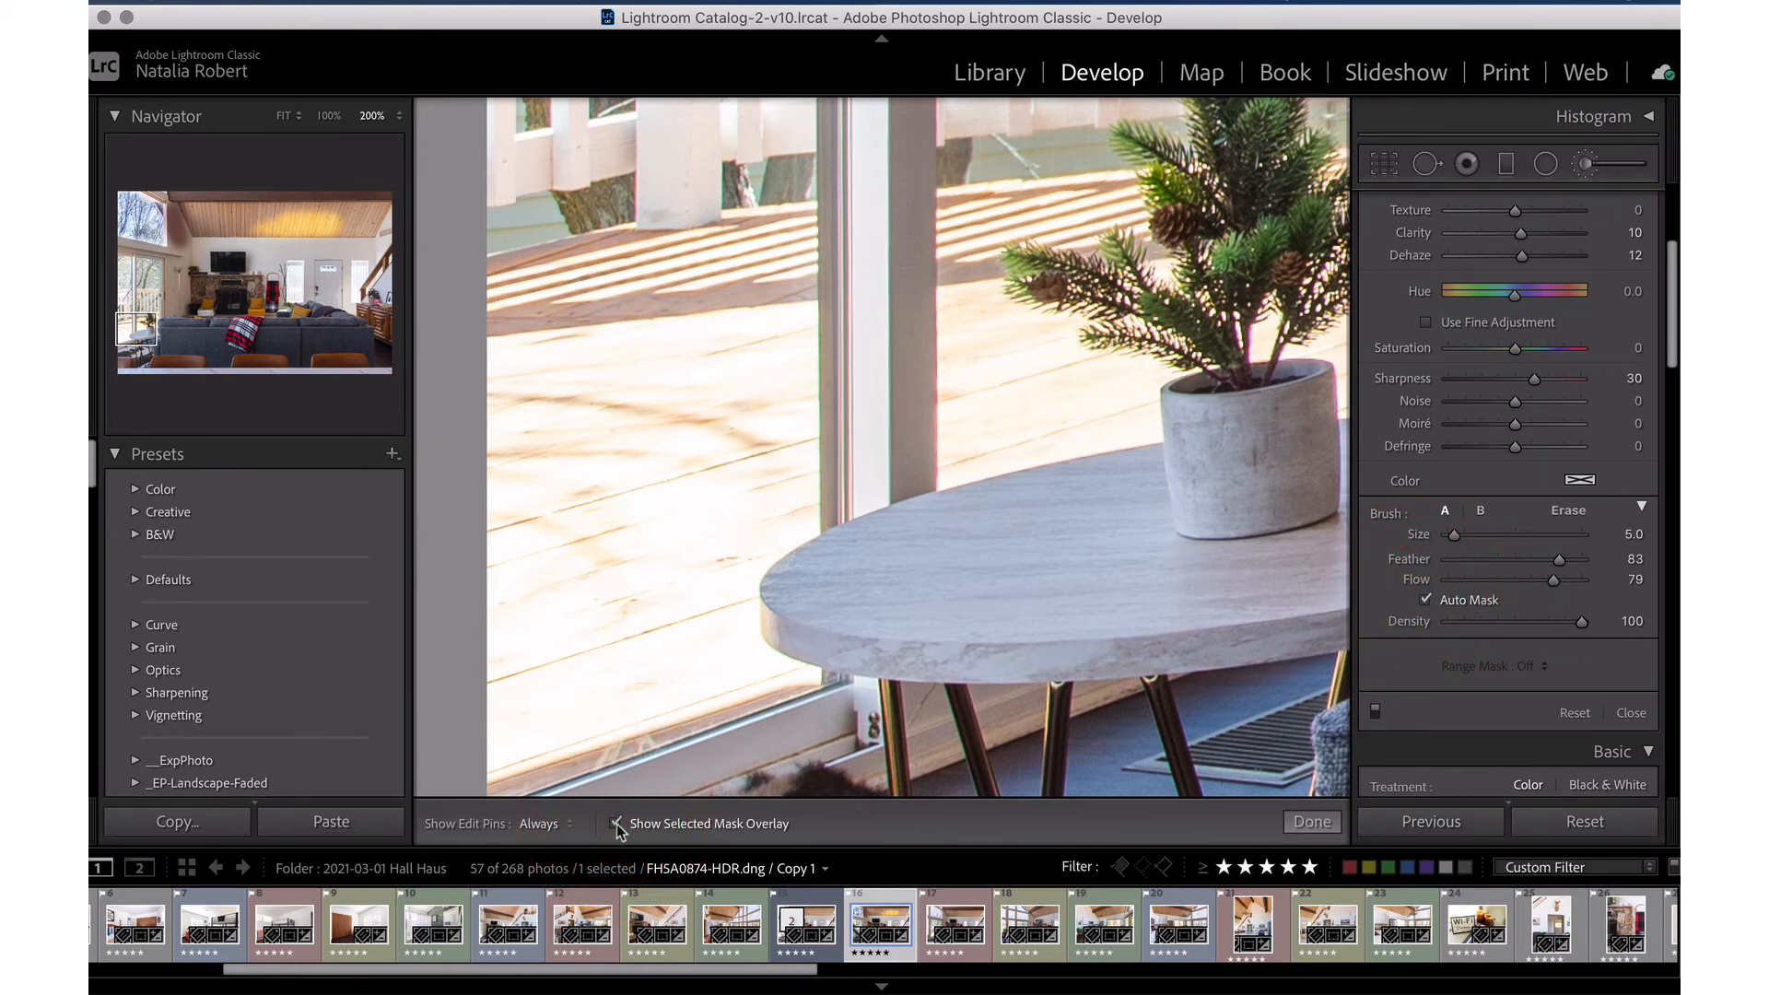
pyautogui.press('[')
pyautogui.click(704, 652)
pyautogui.press(']')
pyautogui.press(']')
pyautogui.press(']')
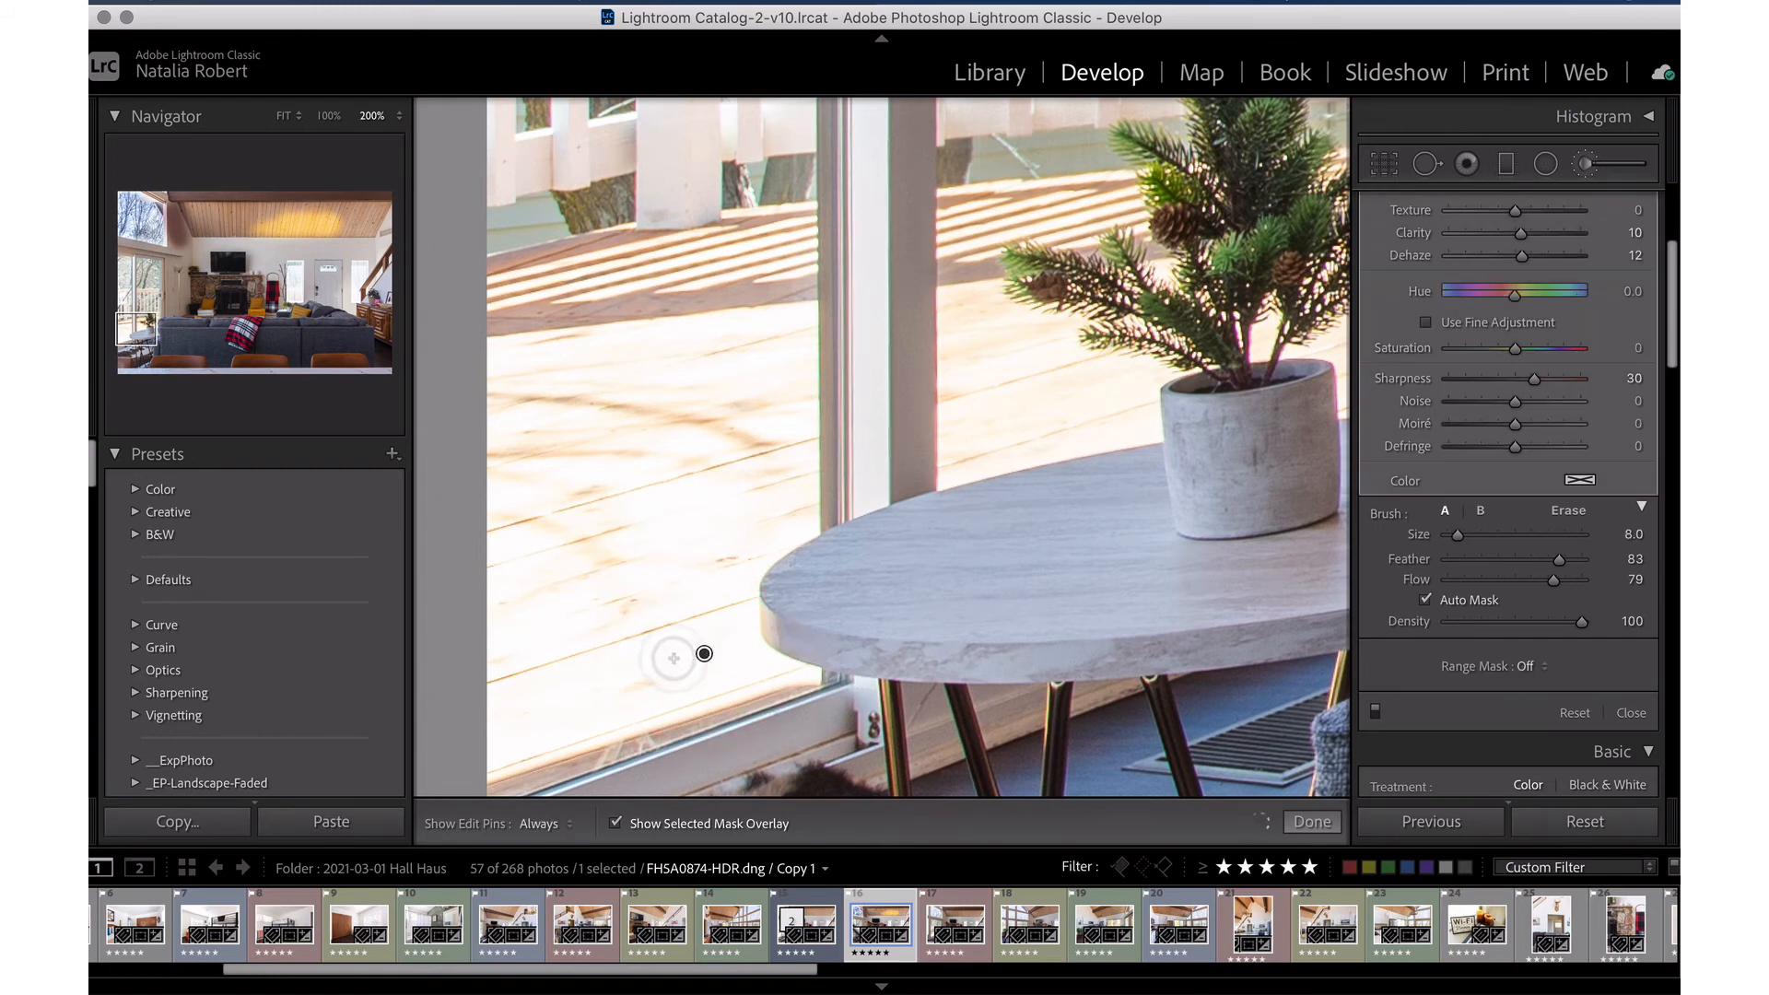
pyautogui.press('h')
pyautogui.moveTo(673, 658)
pyautogui.mouseDown()
pyautogui.moveTo(757, 532)
pyautogui.moveTo(745, 582)
pyautogui.moveTo(681, 655)
pyautogui.moveTo(498, 744)
pyautogui.moveTo(723, 669)
pyautogui.moveTo(808, 670)
pyautogui.moveTo(736, 669)
pyautogui.moveTo(497, 752)
pyautogui.moveTo(692, 619)
pyautogui.moveTo(485, 684)
pyautogui.moveTo(699, 567)
pyautogui.moveTo(502, 649)
pyautogui.moveTo(491, 684)
pyautogui.moveTo(496, 566)
pyautogui.moveTo(549, 518)
pyautogui.moveTo(709, 469)
pyautogui.moveTo(605, 500)
pyautogui.moveTo(486, 619)
pyautogui.moveTo(694, 522)
pyautogui.moveTo(760, 513)
pyautogui.moveTo(699, 519)
pyautogui.moveTo(536, 588)
pyautogui.moveTo(644, 580)
pyautogui.moveTo(800, 517)
pyautogui.moveTo(802, 418)
pyautogui.moveTo(772, 503)
pyautogui.moveTo(726, 449)
pyautogui.moveTo(774, 478)
pyautogui.moveTo(799, 312)
pyautogui.moveTo(474, 363)
pyautogui.moveTo(767, 353)
pyautogui.moveTo(572, 389)
pyautogui.moveTo(478, 430)
pyautogui.moveTo(756, 395)
pyautogui.moveTo(595, 426)
pyautogui.moveTo(465, 499)
pyautogui.moveTo(745, 420)
pyautogui.moveTo(504, 502)
pyautogui.moveTo(479, 723)
pyautogui.mouseUp()
pyautogui.press('h')
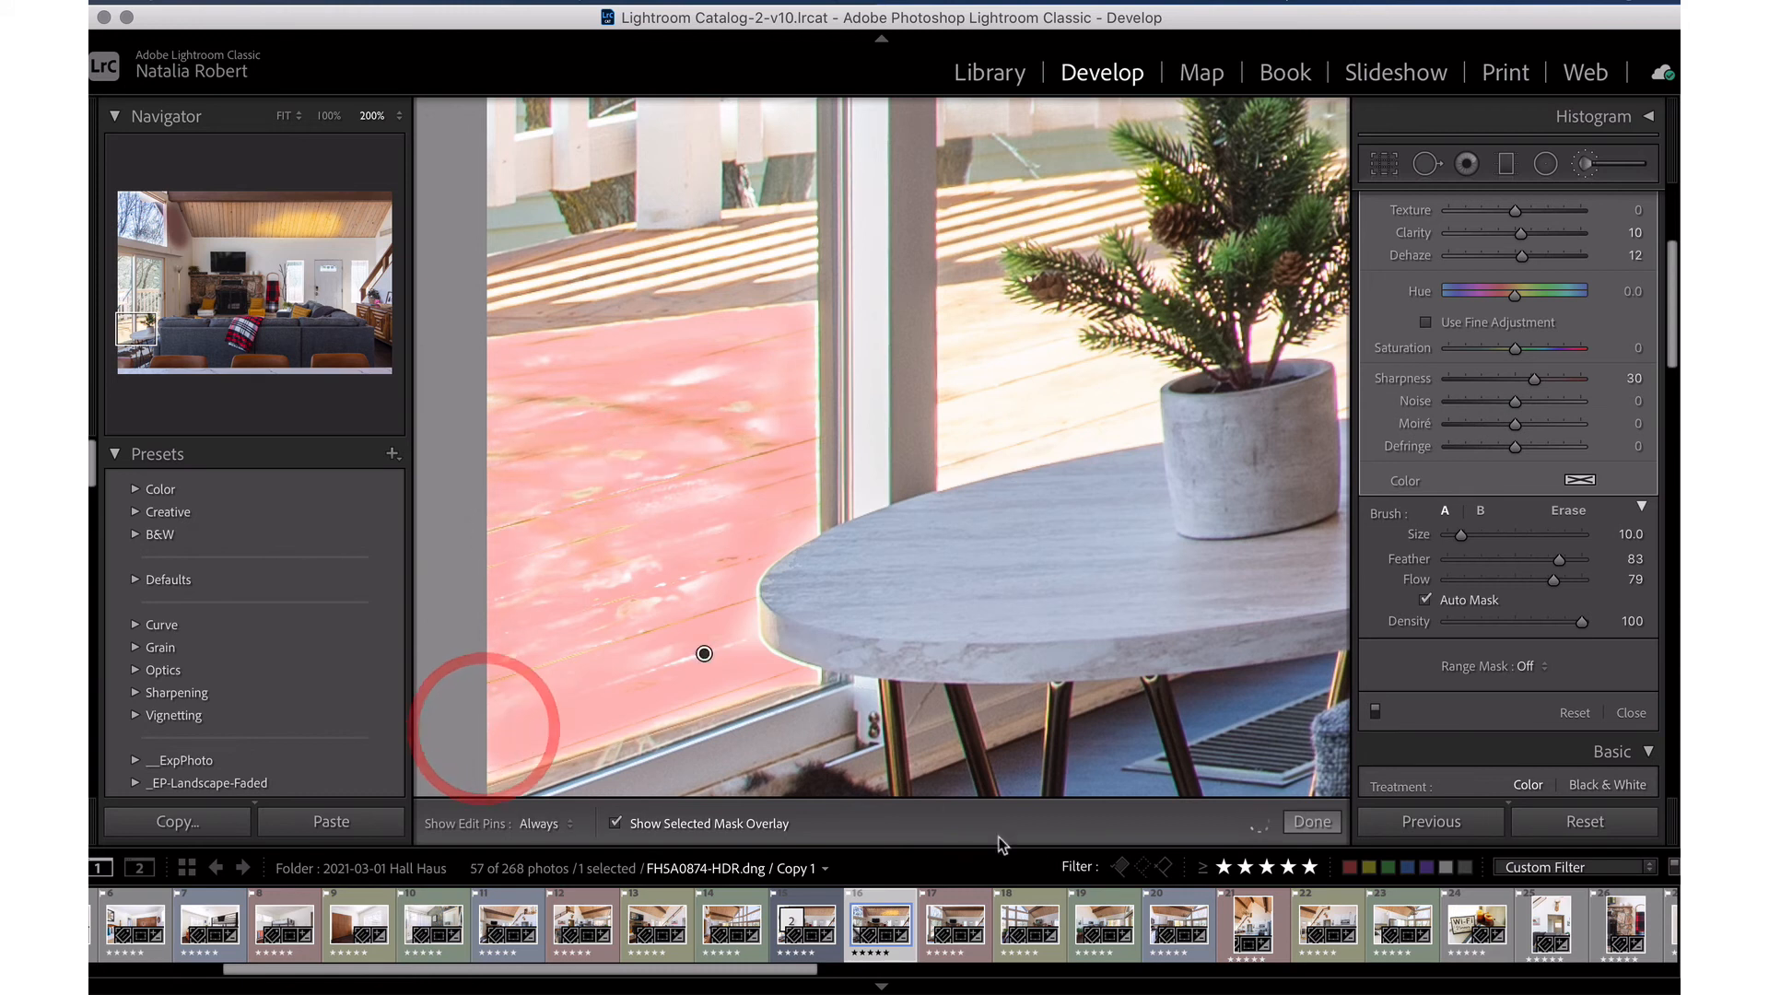
# Hide the mask overlay, set the deck mask's Exposure to -2.23 and return to the full photo view.
pyautogui.click(614, 823)
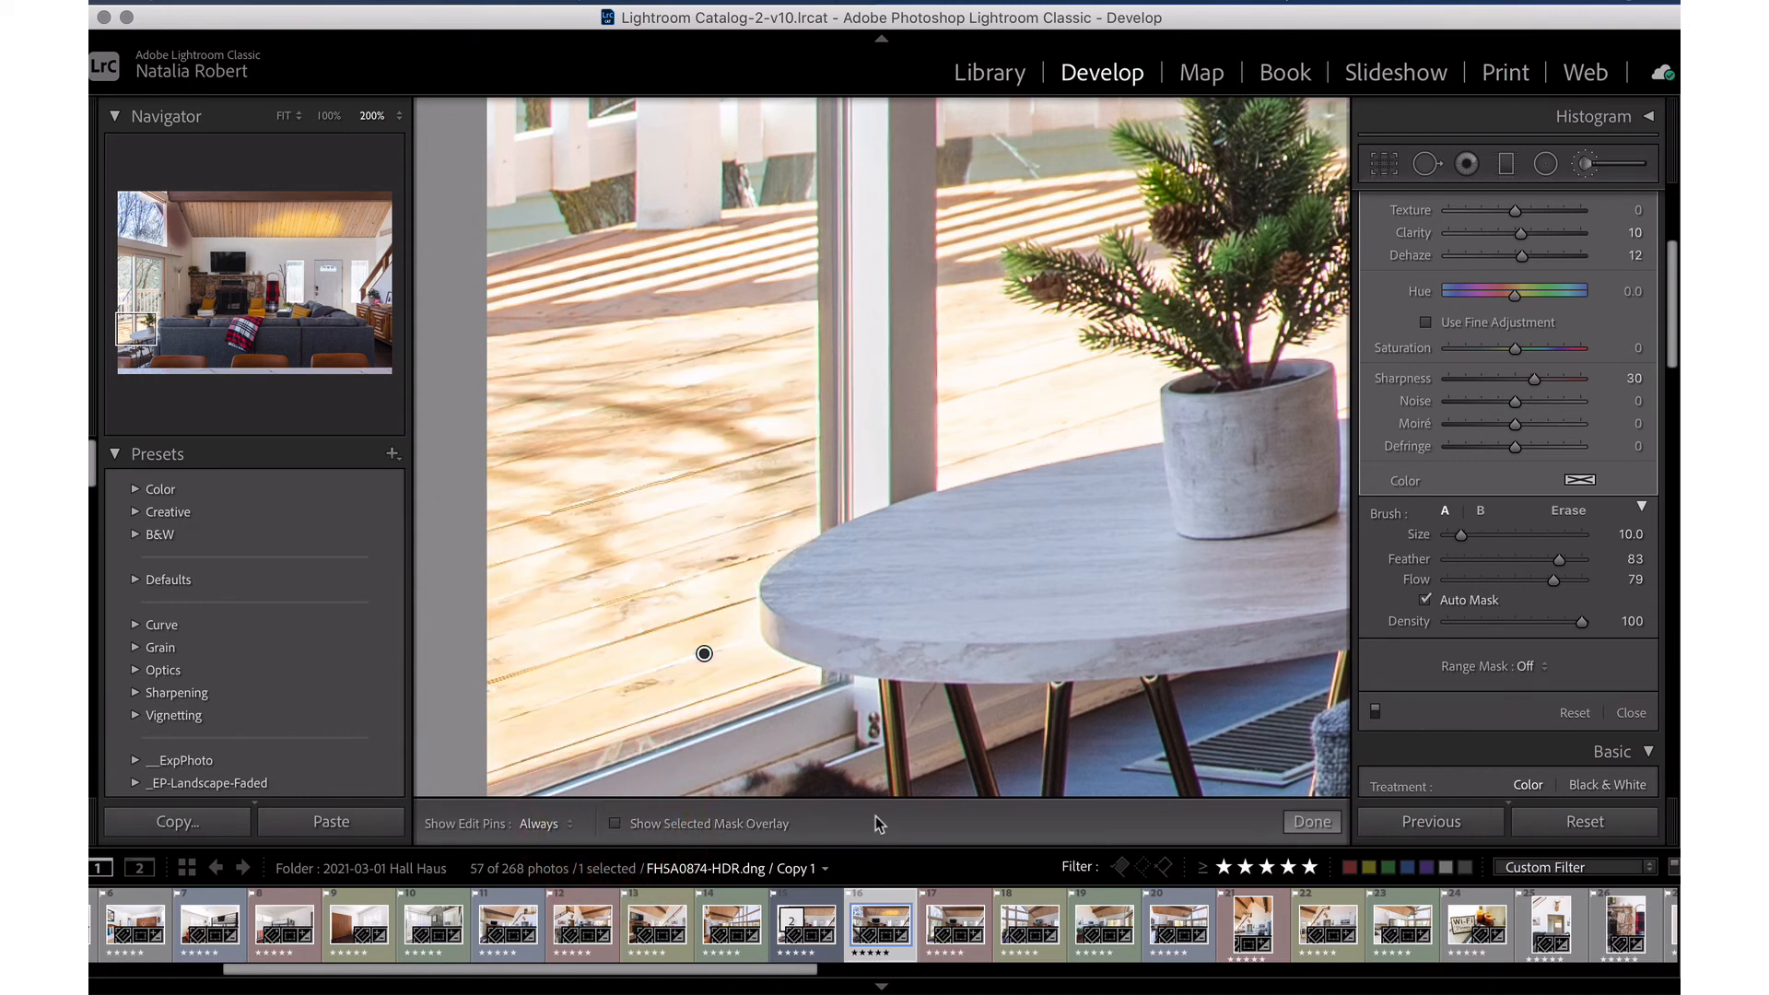
pyautogui.scroll(5, 1500, 368)
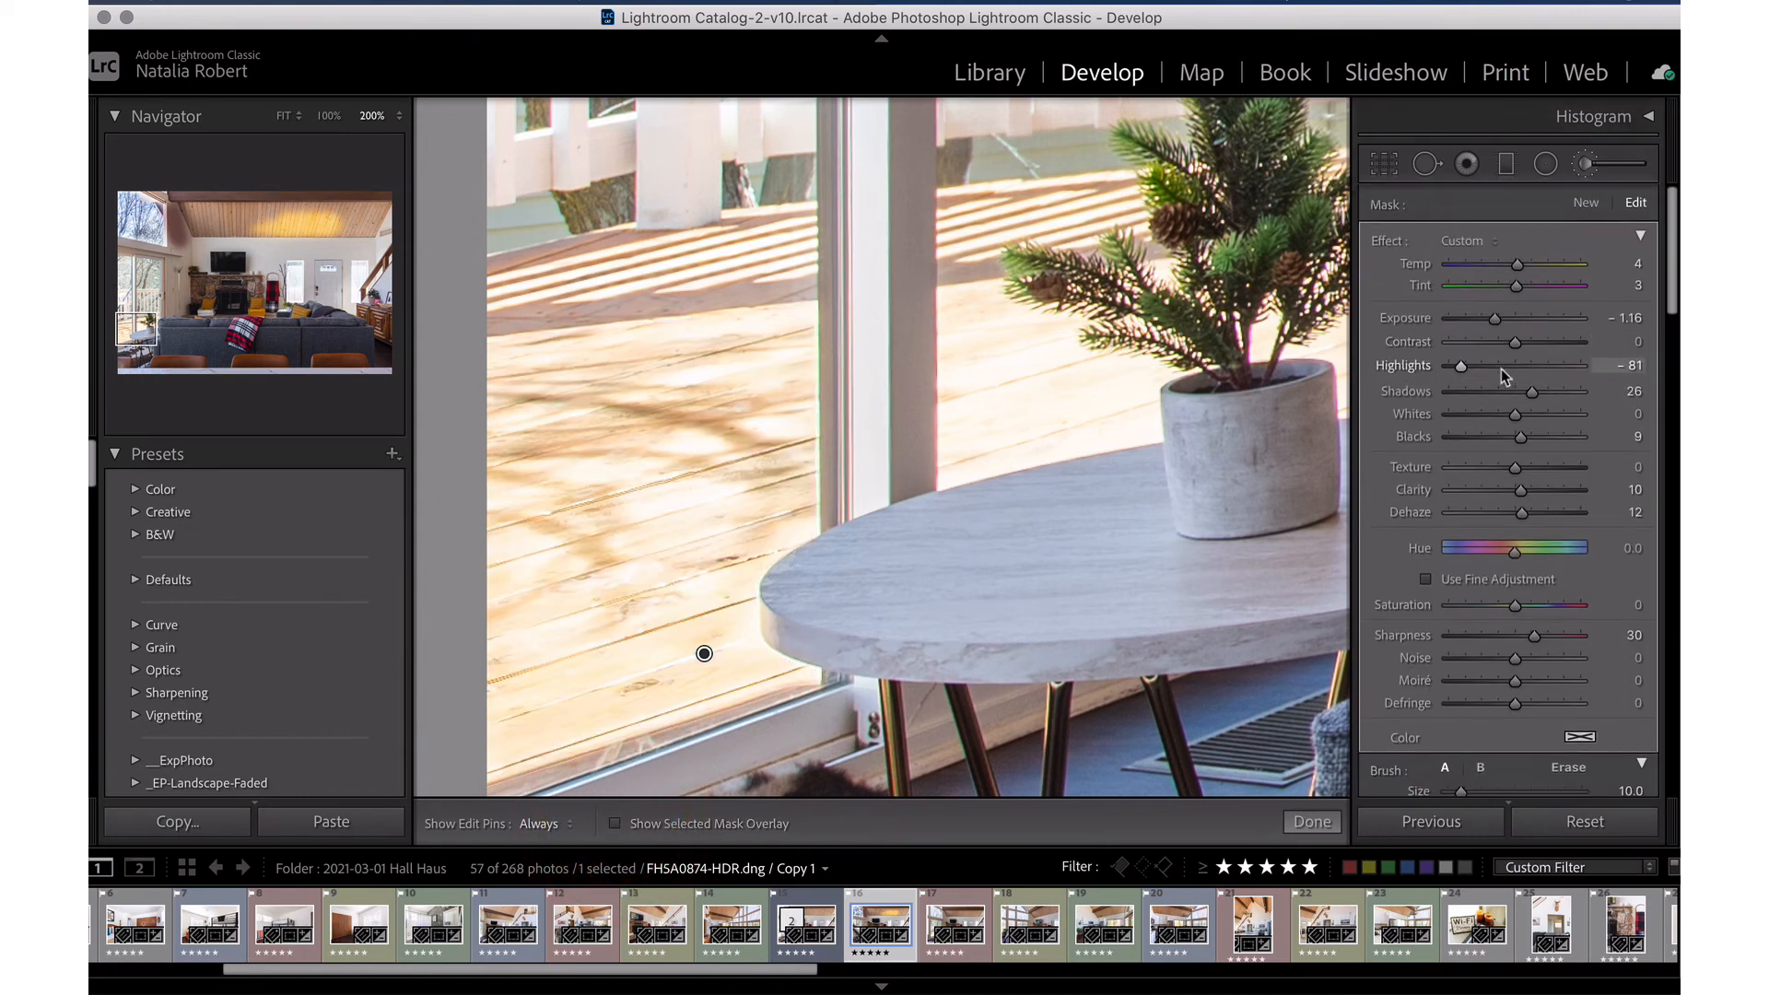
pyautogui.moveTo(1494, 326); pyautogui.dragTo(1478, 322)
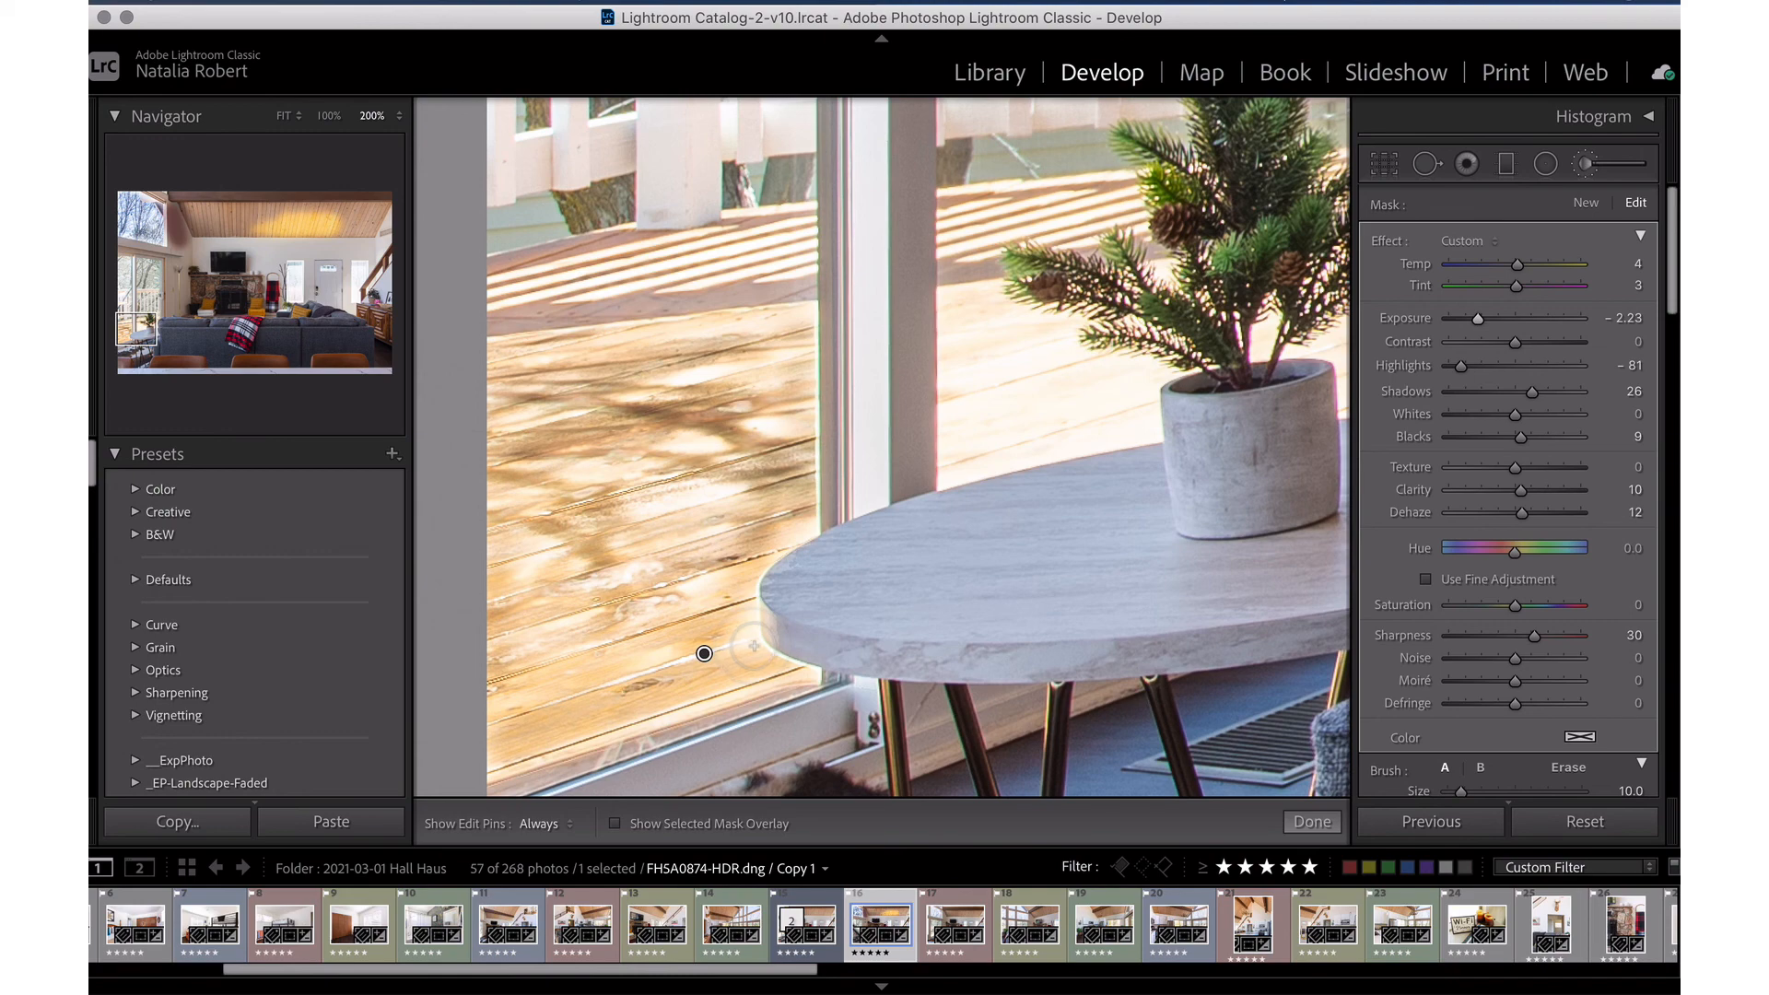
pyautogui.press('z')
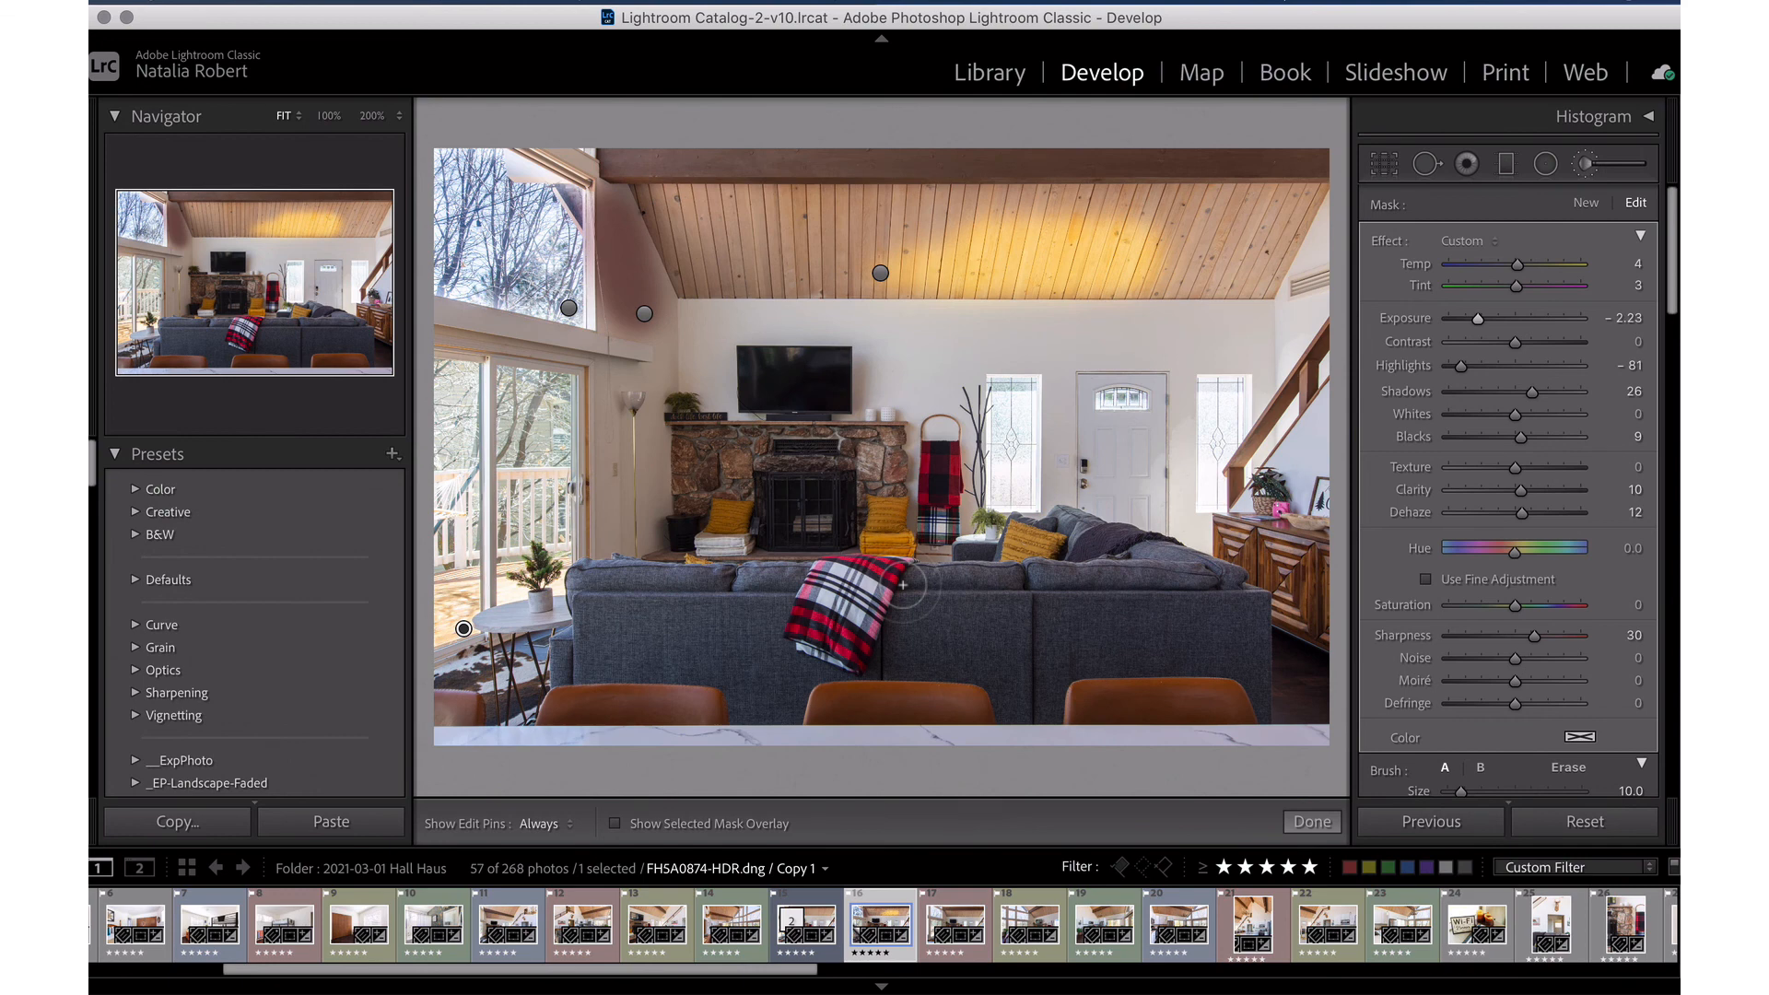
# Deselect the deck mask by starting a new one, close the Adjustment Brush, and toggle the tool open and closed again.
pyautogui.click(1585, 203)
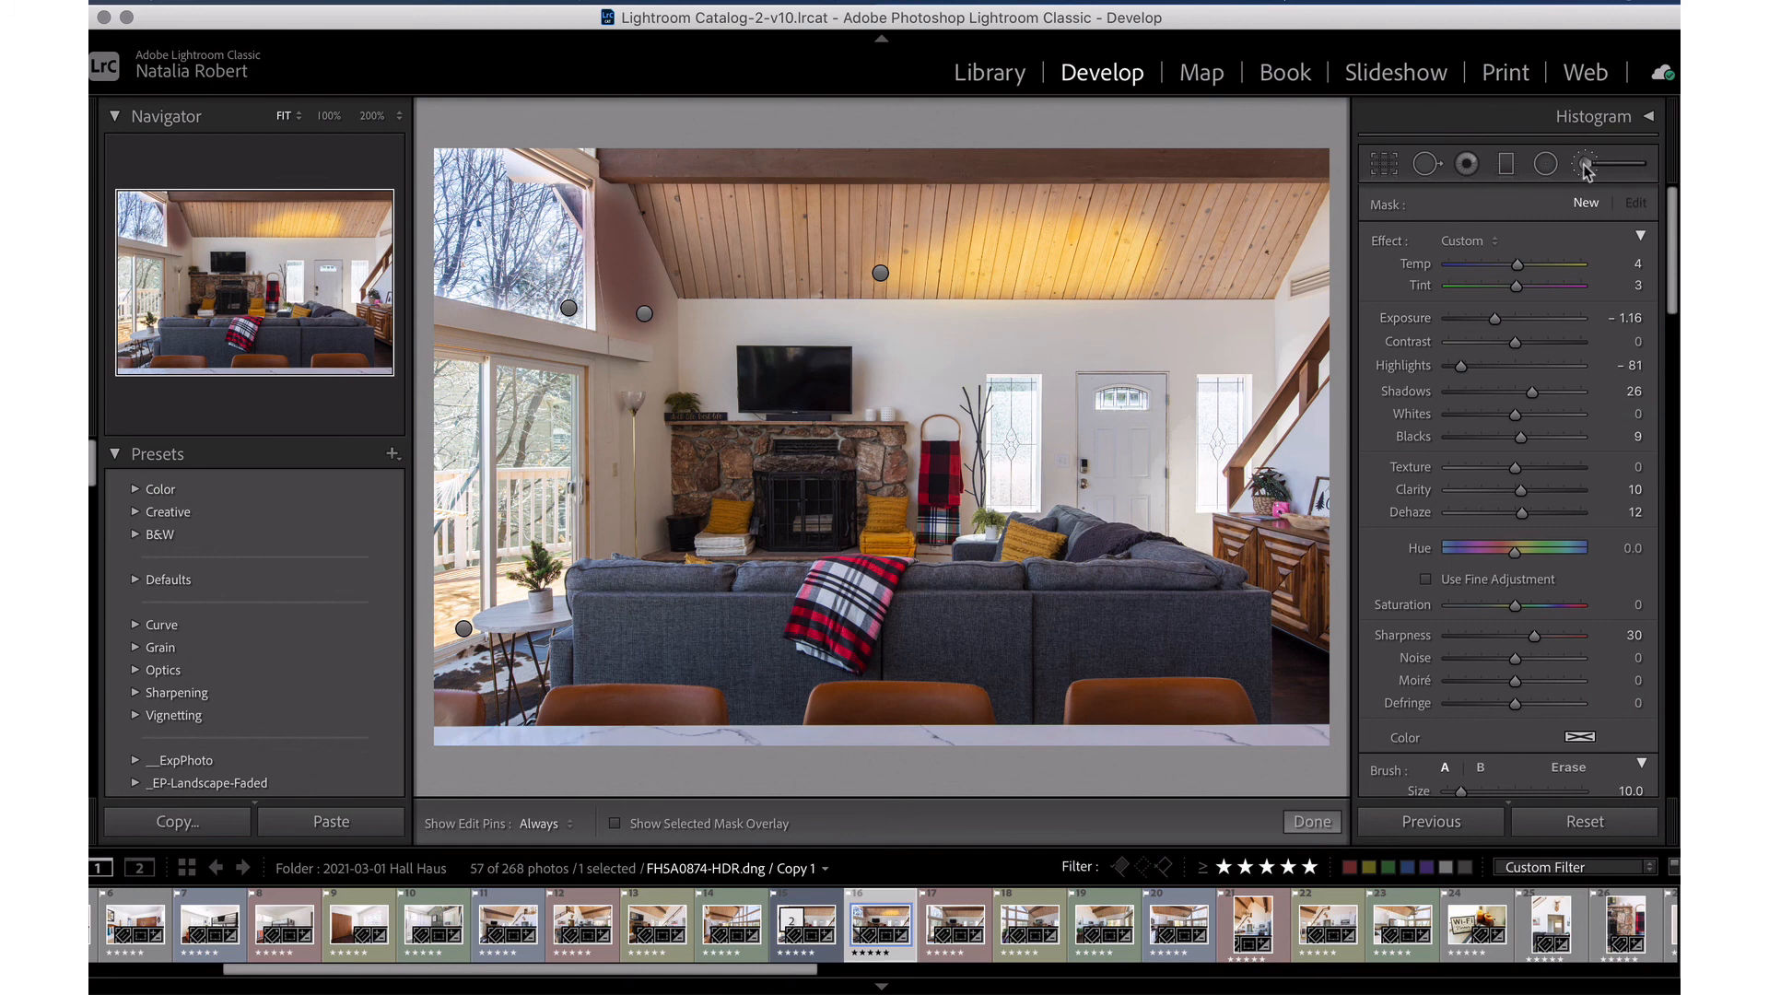
pyautogui.click(1308, 821)
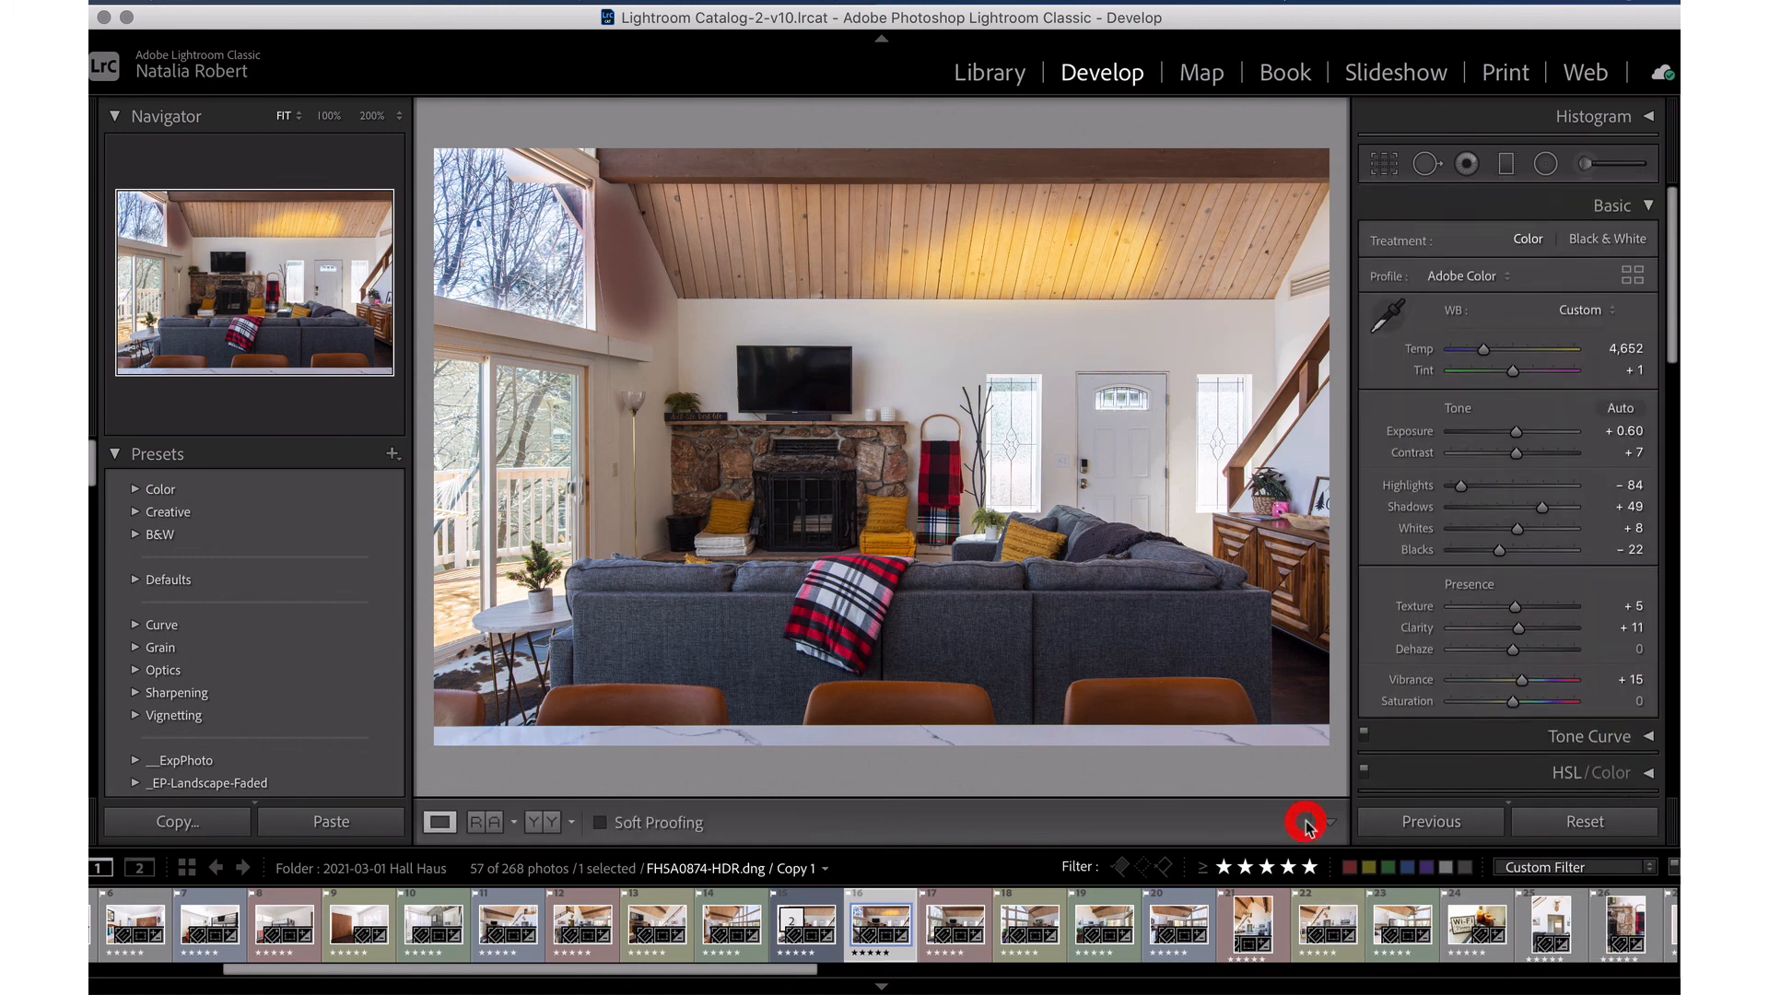
pyautogui.click(1585, 165)
pyautogui.click(1586, 167)
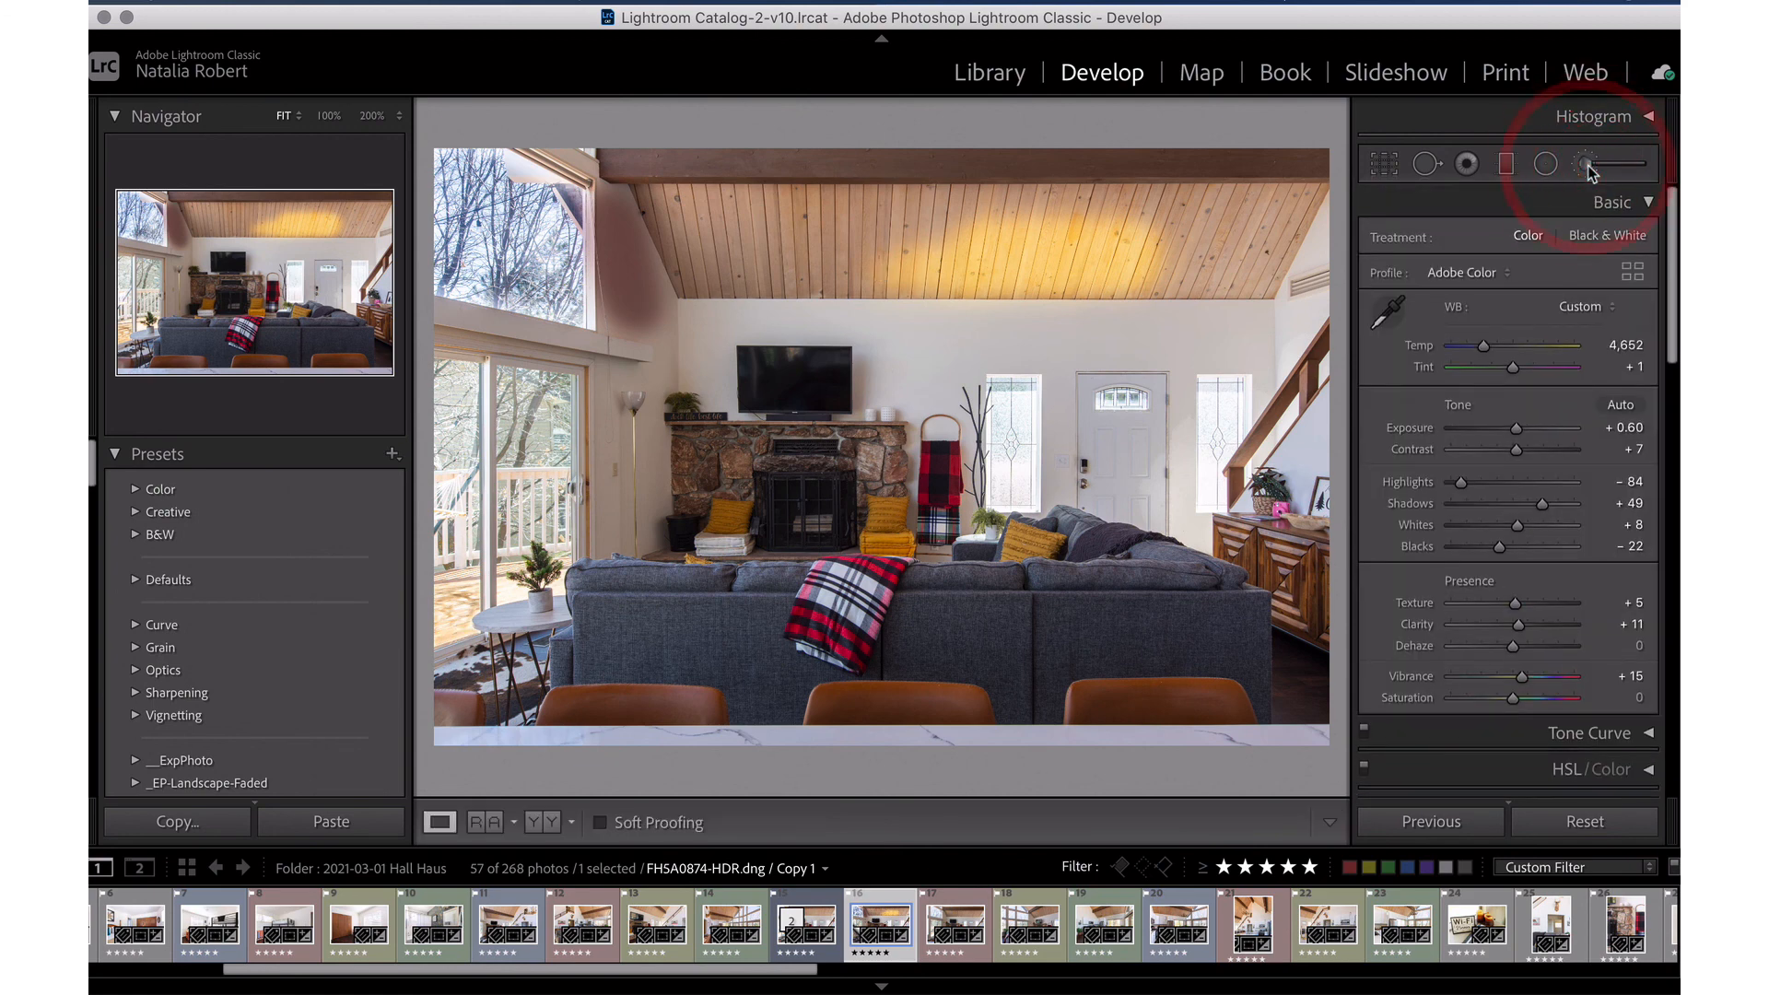